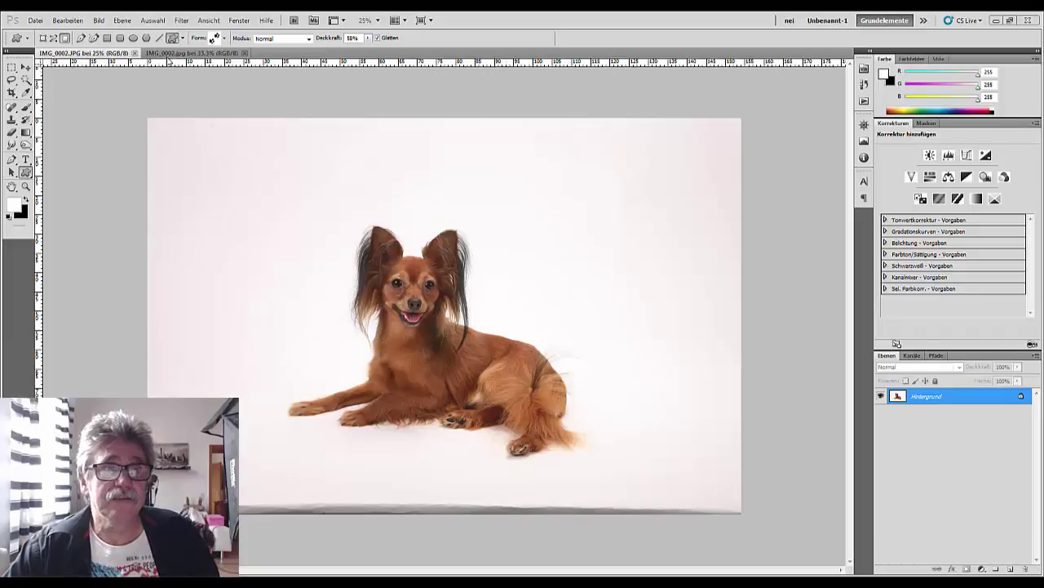
{"action": "left_click", "coordinate": [176, 54]}
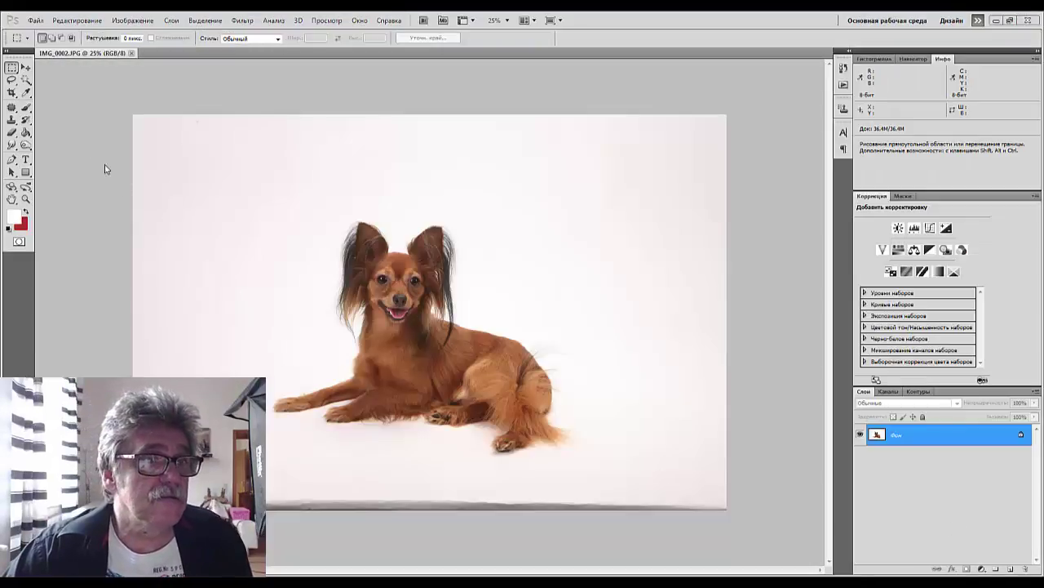
Crop the photo to a square rectangular-marquee selection of about 2756 × 2756 px around the dog
{"action": "left_click", "coordinate": [11, 68]}
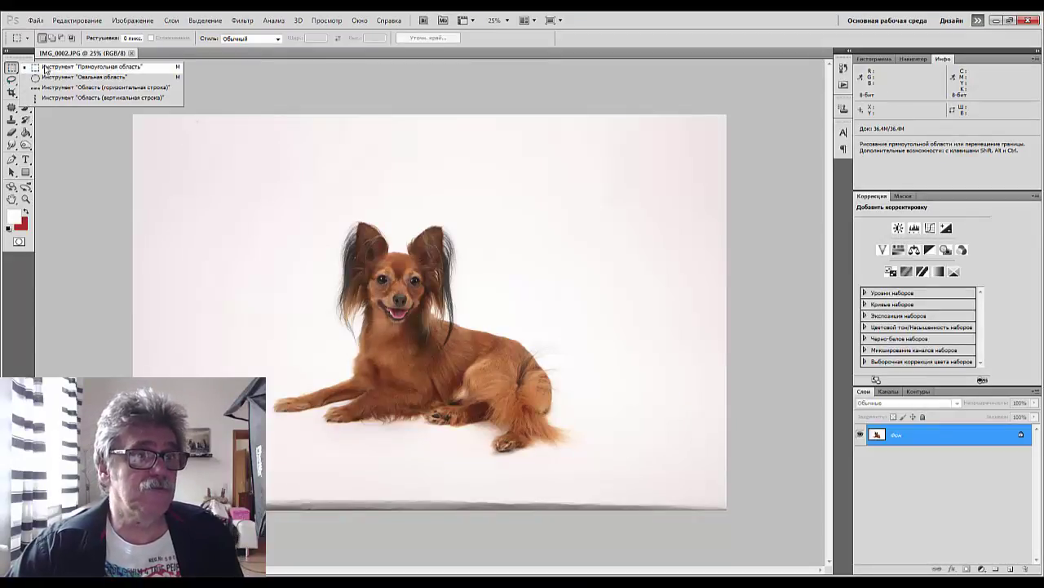
{"action": "left_click", "coordinate": [72, 69]}
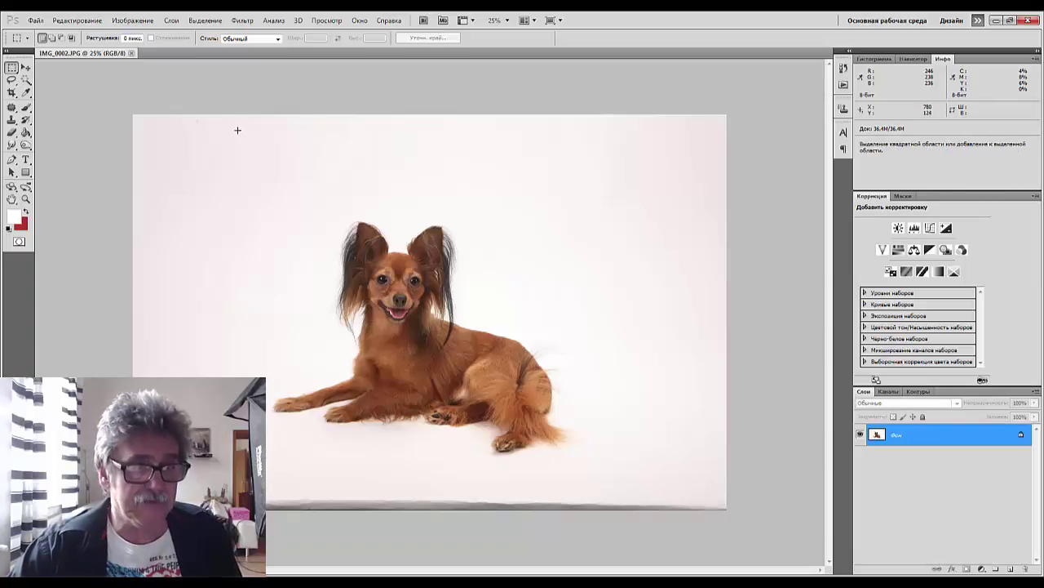
{"action": "left_click_drag", "start_coordinate": [239, 130], "coordinate": [606, 497]}
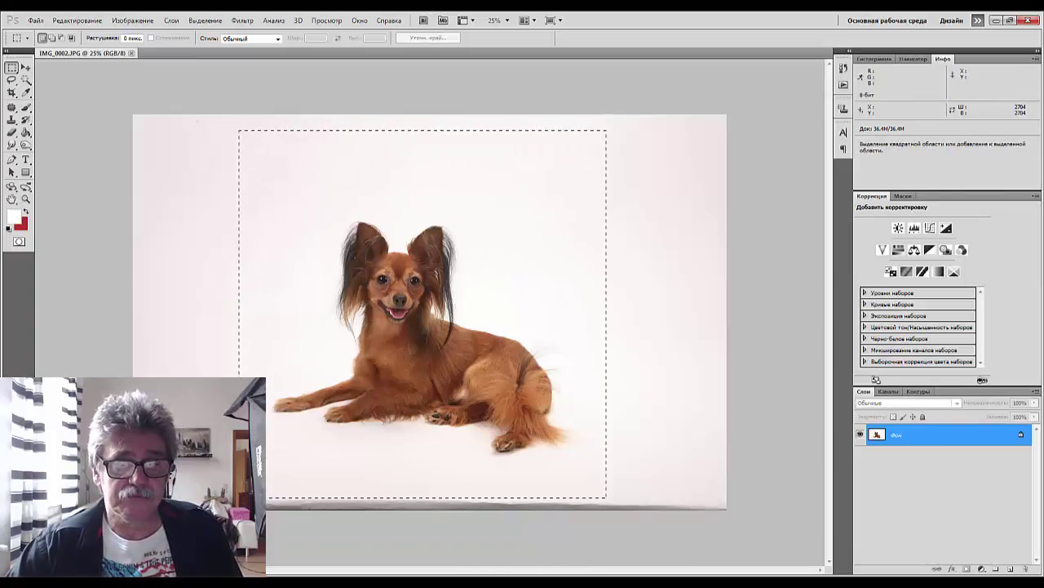
{"action": "left_click_drag", "start_coordinate": [606, 488], "coordinate": [610, 491]}
{"action": "left_click", "coordinate": [133, 20]}
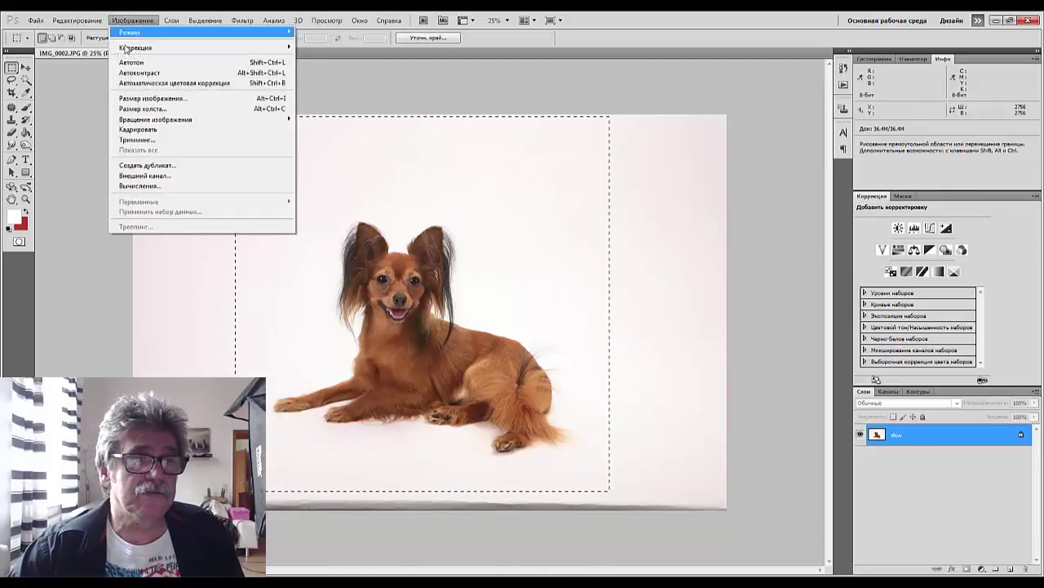
{"action": "left_click", "coordinate": [137, 130]}
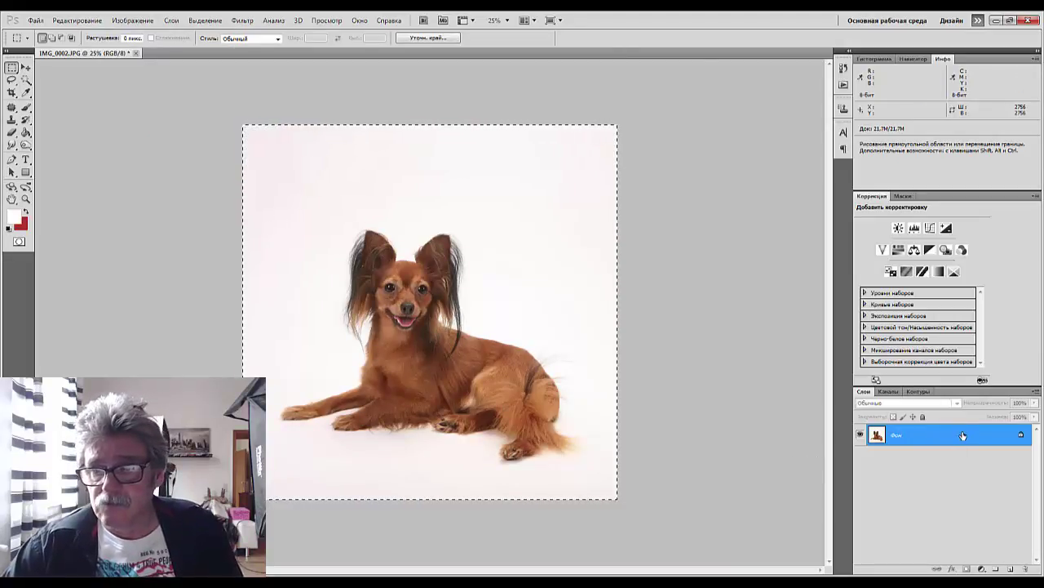
Duplicate the background layer, add a new empty layer above the copy, and clear the selection
{"action": "left_click_drag", "start_coordinate": [963, 435], "coordinate": [1011, 569]}
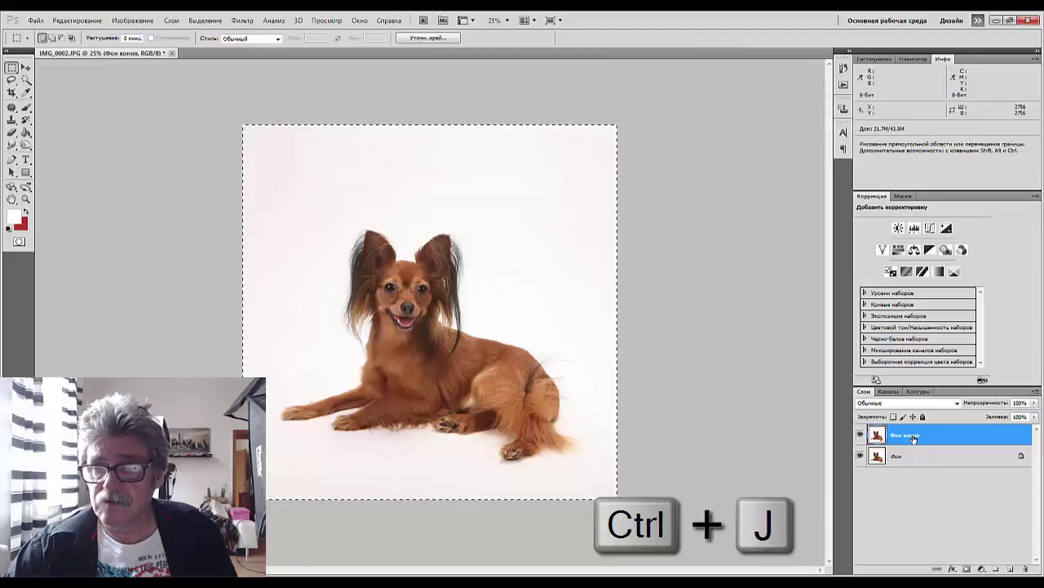
{"action": "left_click", "coordinate": [1010, 568]}
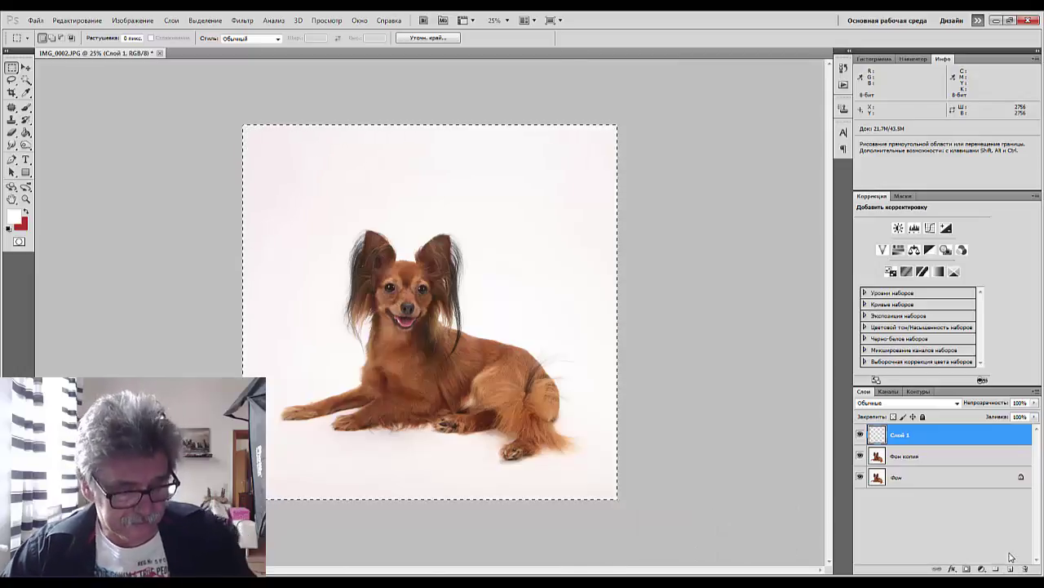
{"action": "key", "text": "ctrl"}
{"action": "key", "text": "ctrl+d"}
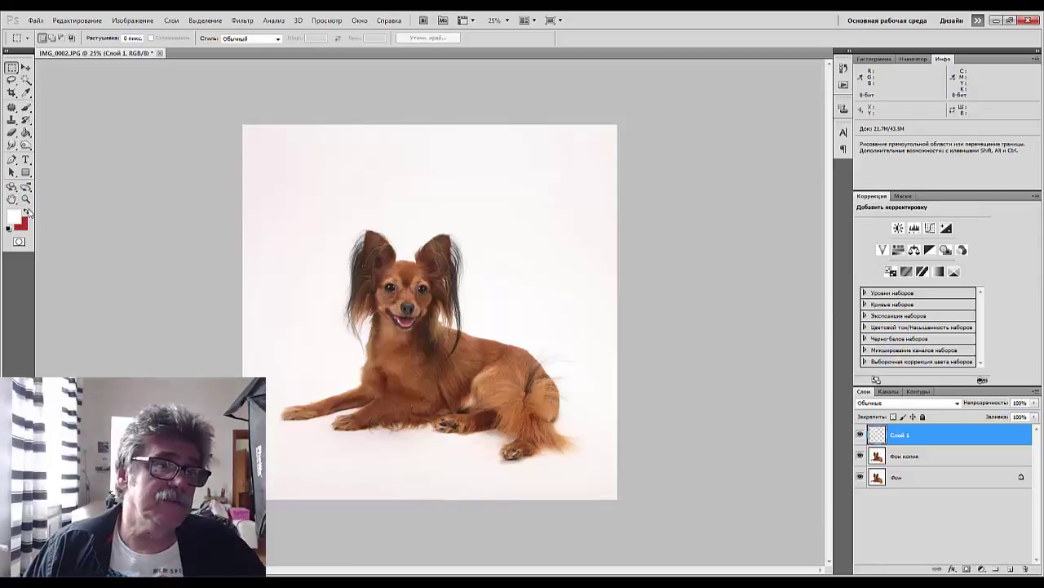
Swap the foreground and background colours and set the foreground colour to light blue (#6ac9ff)
{"action": "left_click", "coordinate": [26, 212]}
{"action": "left_click", "coordinate": [14, 216]}
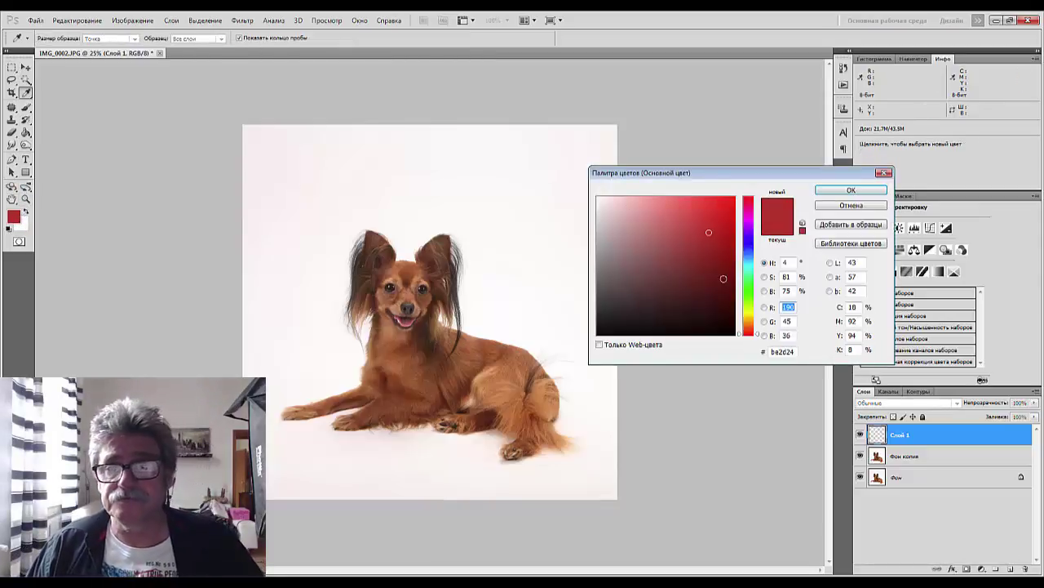
{"action": "left_click", "coordinate": [749, 263]}
{"action": "left_click_drag", "start_coordinate": [709, 221], "coordinate": [698, 197]}
{"action": "left_click_drag", "start_coordinate": [745, 263], "coordinate": [745, 257]}
{"action": "left_click_drag", "start_coordinate": [690, 205], "coordinate": [679, 182]}
{"action": "left_click", "coordinate": [837, 189]}
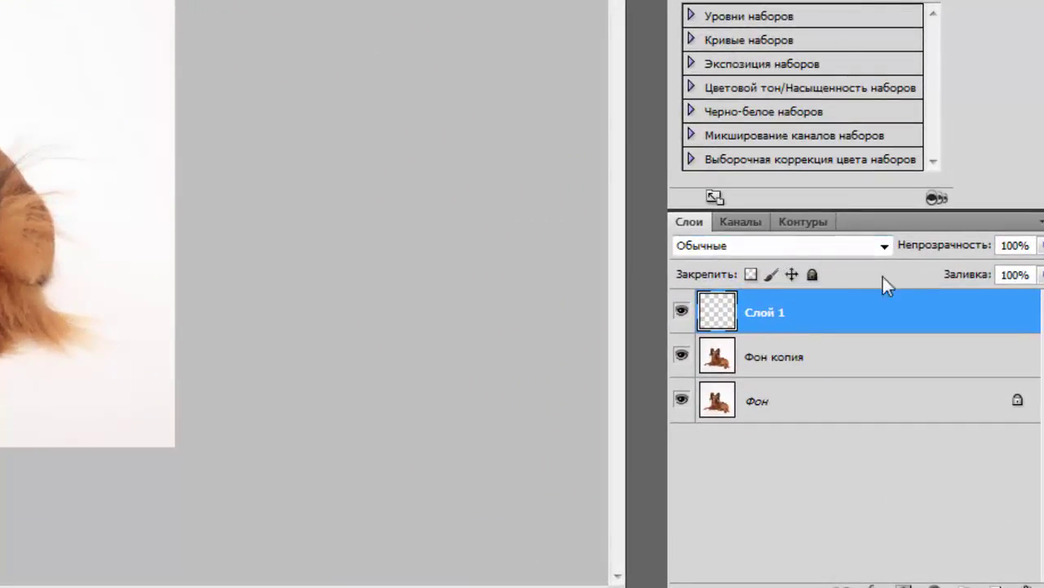
Set the blending mode of the new empty layer to Multiply (Умножение)
{"action": "left_click", "coordinate": [781, 247]}
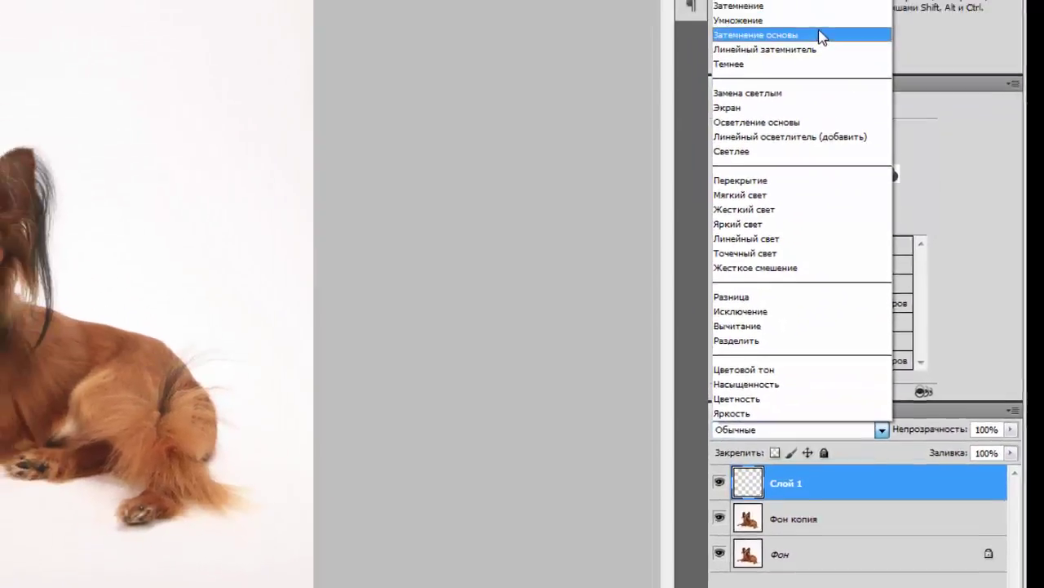
{"action": "left_click", "coordinate": [814, 21]}
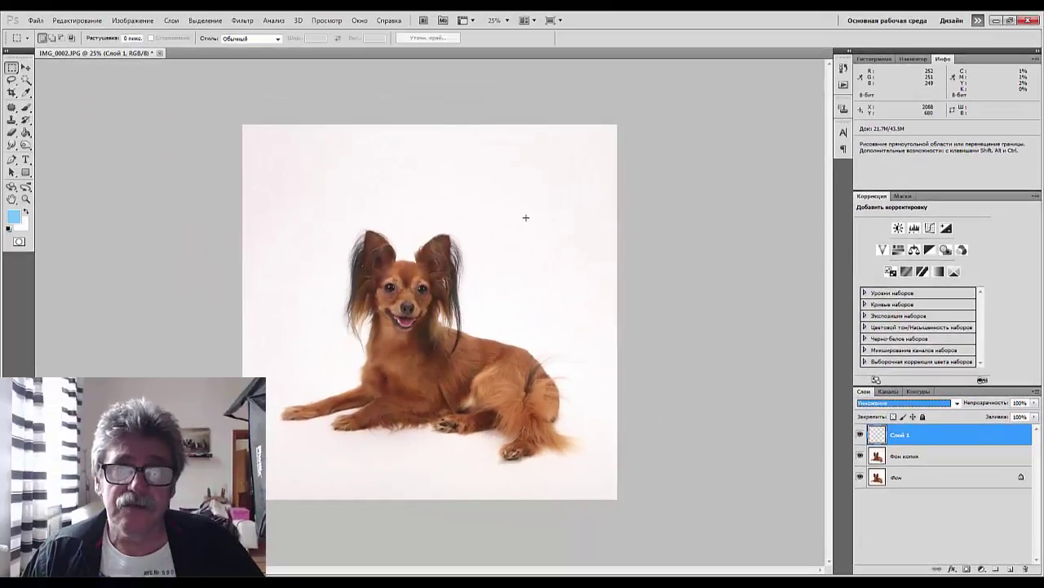
Draw four light-blue radial gradient spots of varying size in the white background above and on both sides of the dog
{"action": "left_click_drag", "start_coordinate": [525, 217], "coordinate": [563, 252]}
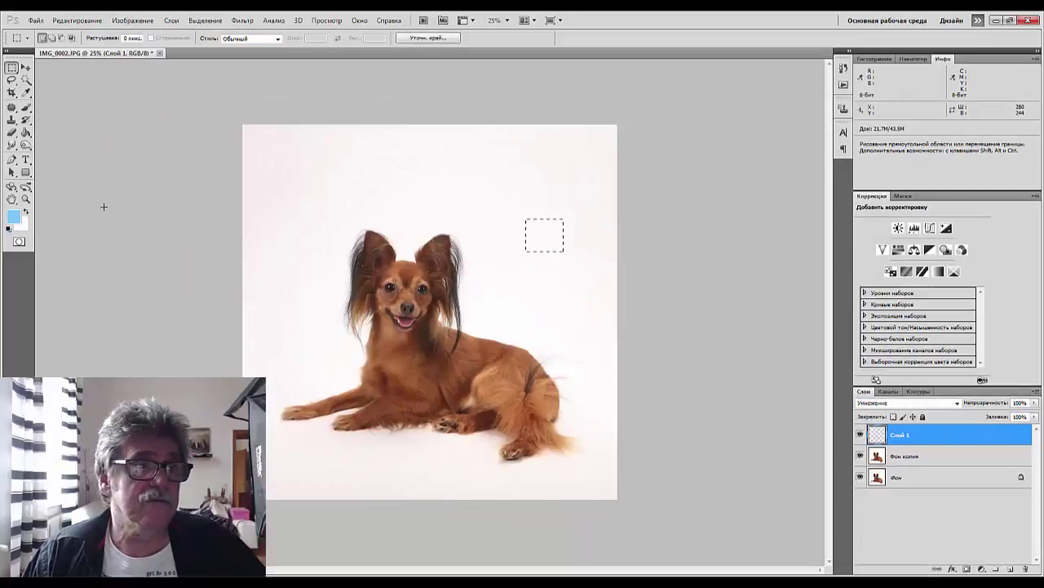
{"action": "left_click", "coordinate": [25, 145]}
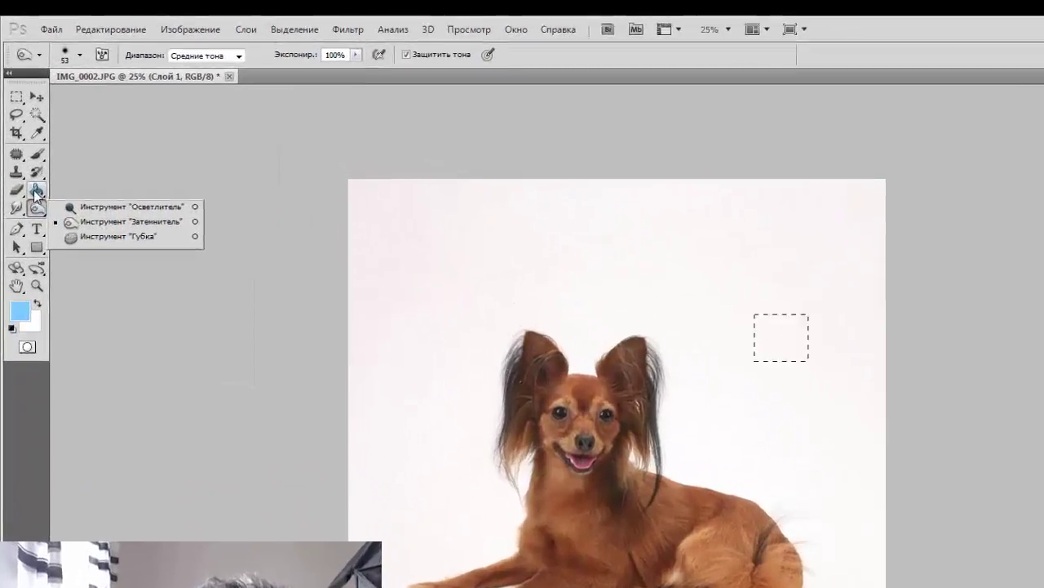
{"action": "left_click", "coordinate": [25, 131]}
{"action": "left_click", "coordinate": [65, 131]}
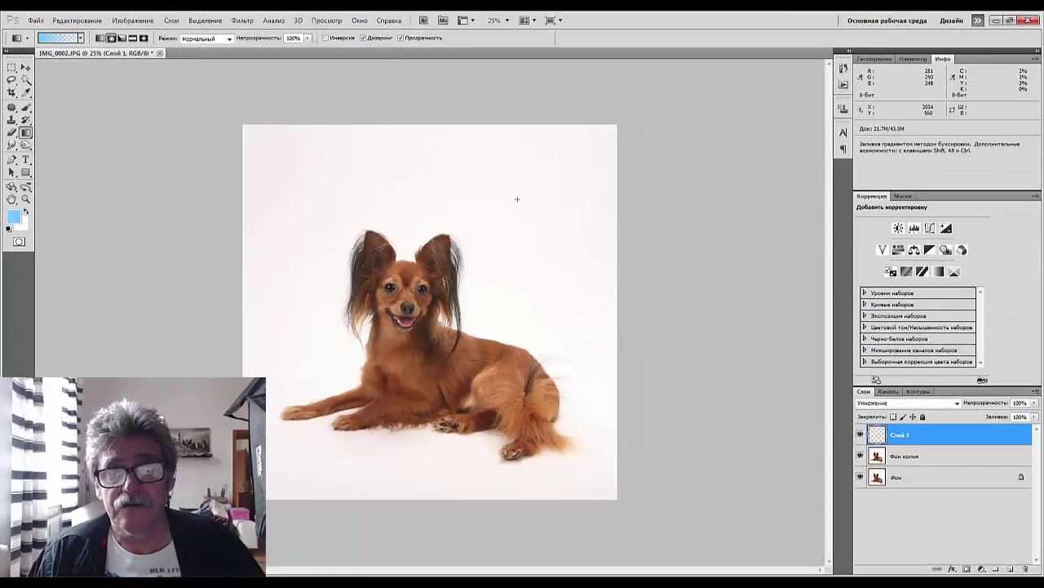
{"action": "left_click_drag", "start_coordinate": [517, 199], "coordinate": [596, 277]}
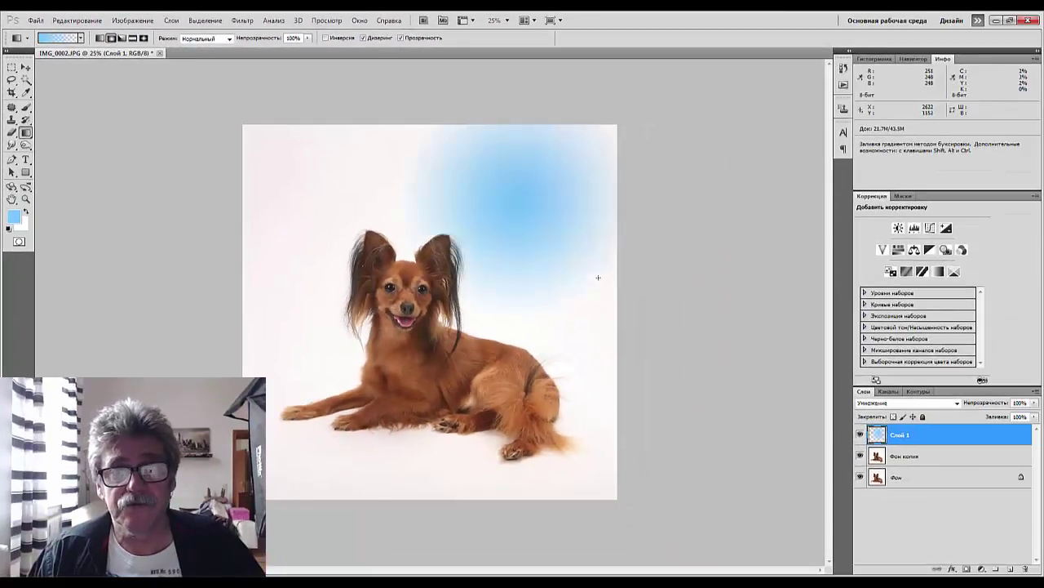
{"action": "left_click_drag", "start_coordinate": [276, 319], "coordinate": [348, 364]}
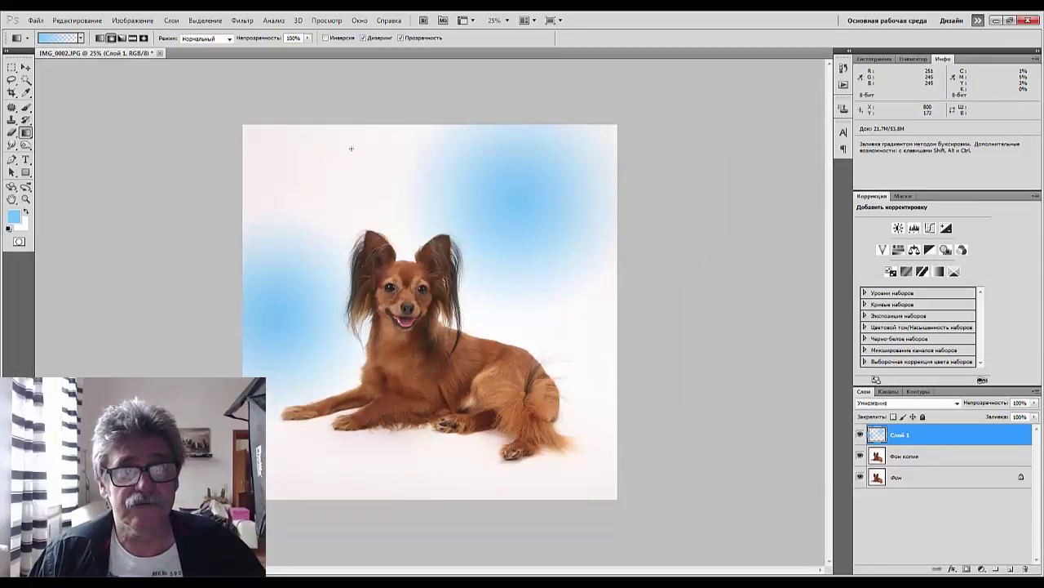
{"action": "left_click_drag", "start_coordinate": [350, 149], "coordinate": [394, 193]}
{"action": "left_click_drag", "start_coordinate": [587, 343], "coordinate": [657, 431]}
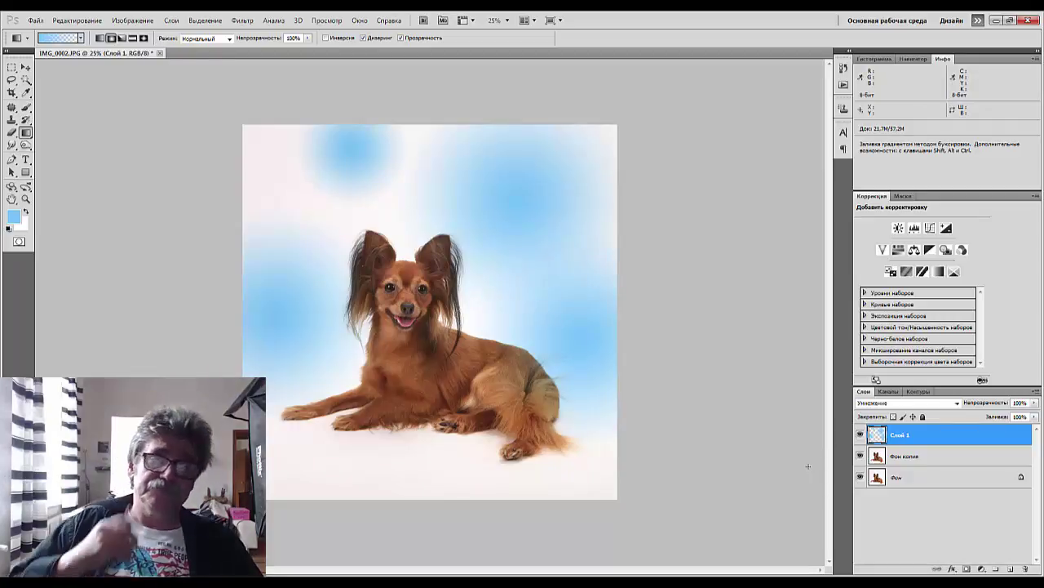
Set the foreground colour to light violet (#dc90ff)
{"action": "left_click", "coordinate": [15, 218]}
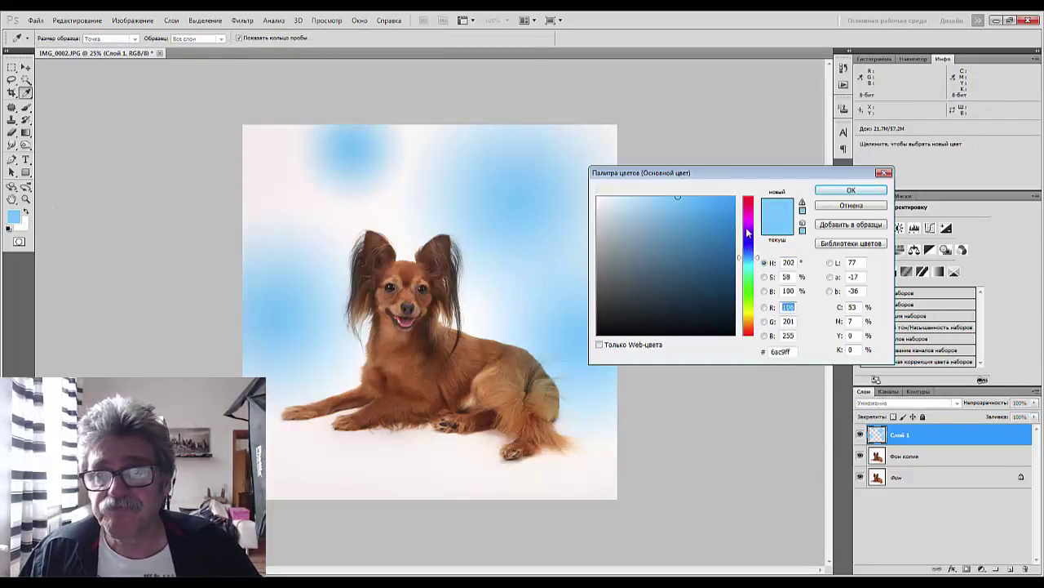
{"action": "left_click_drag", "start_coordinate": [747, 233], "coordinate": [748, 227]}
{"action": "mouse_move", "coordinate": [671, 208]}
{"action": "left_mouse_down"}
{"action": "mouse_move", "coordinate": [647, 192]}
{"action": "mouse_move", "coordinate": [664, 204]}
{"action": "left_mouse_up"}
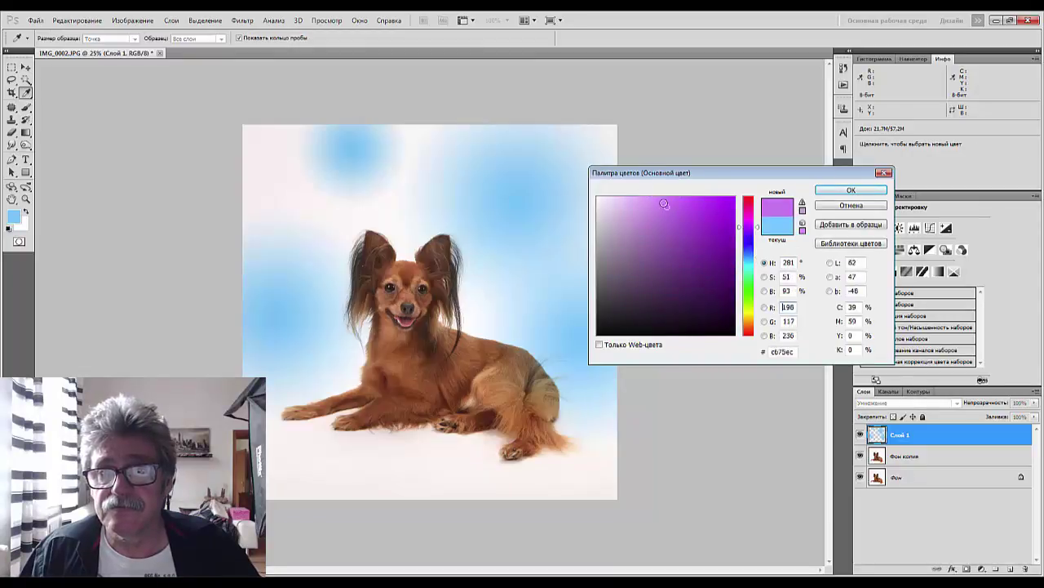
{"action": "left_click", "coordinate": [852, 190]}
Draw six violet radial gradient spots between the blue ones, across the upper background and on both sides of the dog
{"action": "key", "text": "g"}
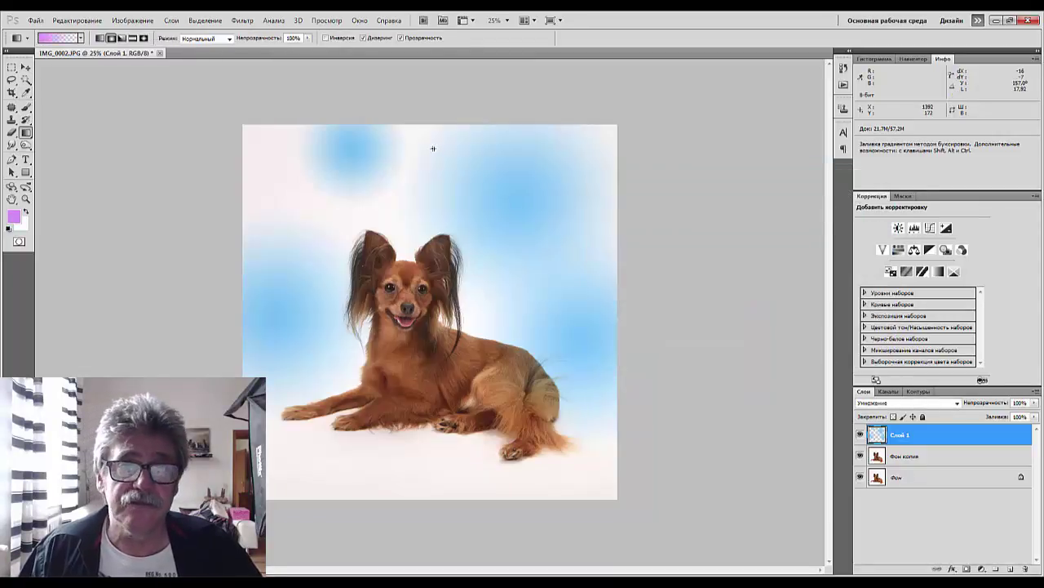
{"action": "left_click_drag", "start_coordinate": [433, 149], "coordinate": [490, 196]}
{"action": "left_click_drag", "start_coordinate": [484, 283], "coordinate": [555, 354]}
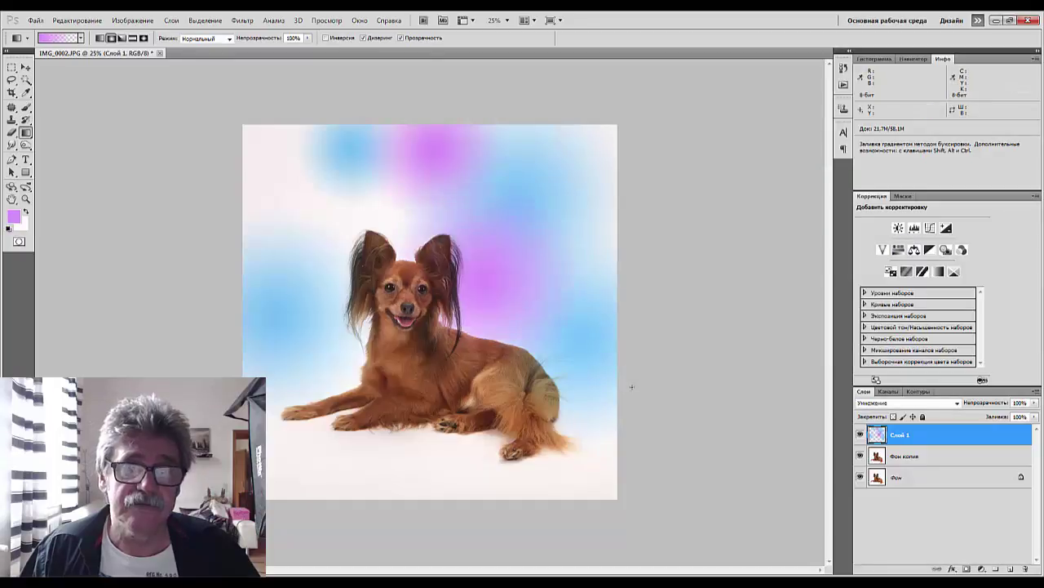
{"action": "left_click_drag", "start_coordinate": [247, 172], "coordinate": [341, 196]}
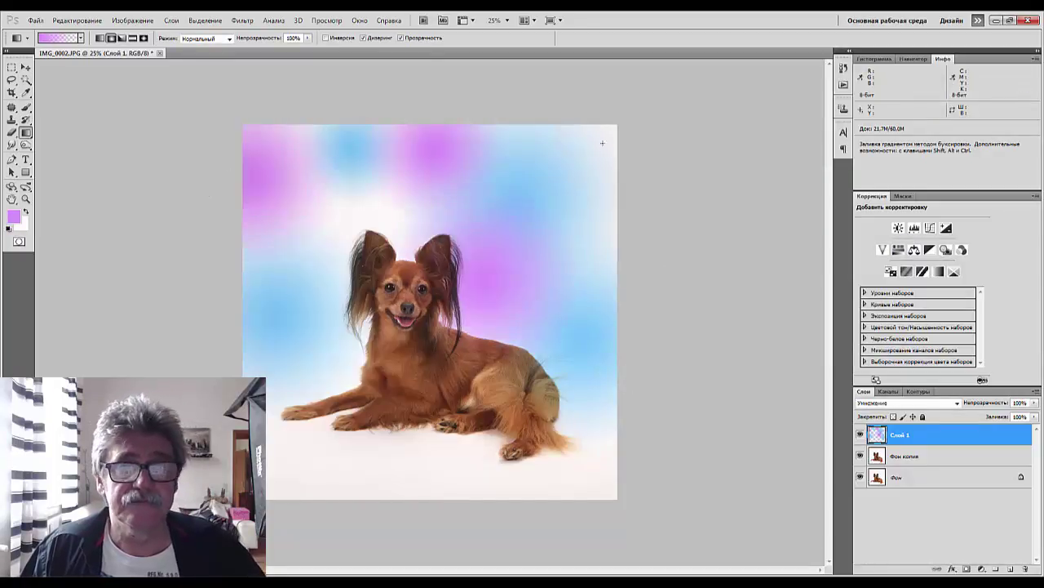
{"action": "left_click_drag", "start_coordinate": [571, 124], "coordinate": [636, 153]}
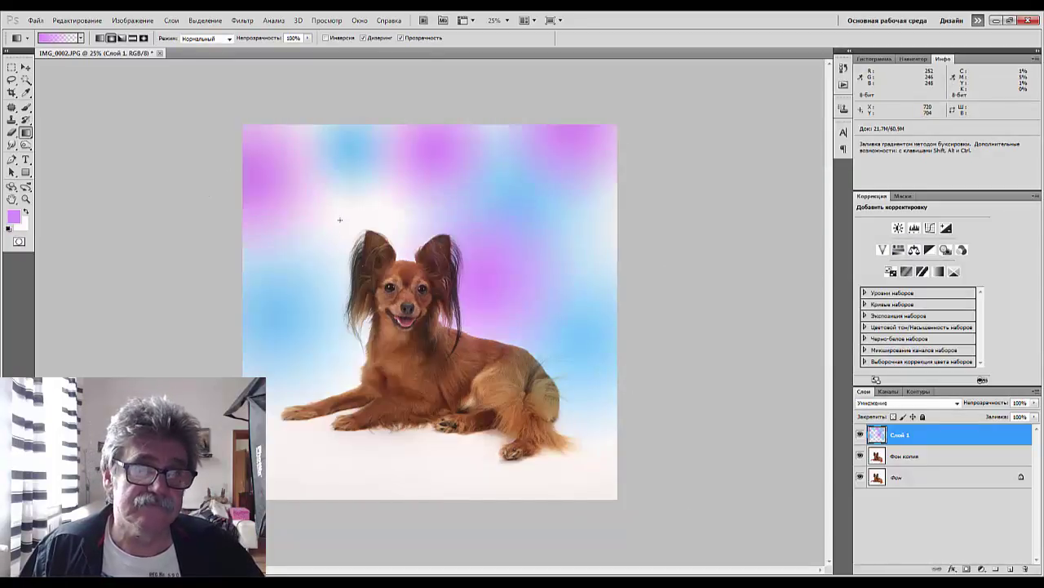
{"action": "left_click_drag", "start_coordinate": [340, 221], "coordinate": [408, 266]}
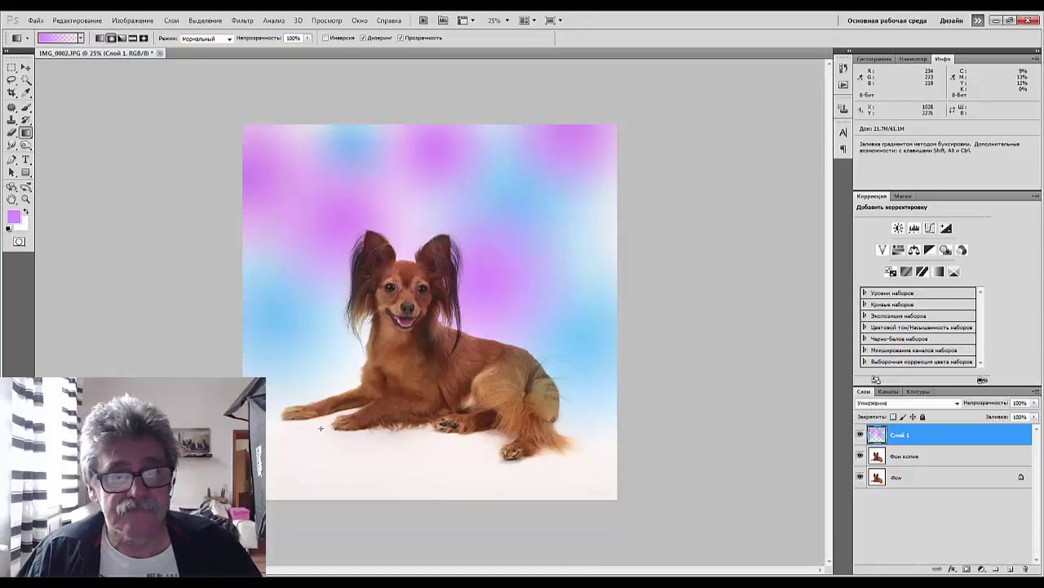
{"action": "left_click_drag", "start_coordinate": [327, 373], "coordinate": [366, 388]}
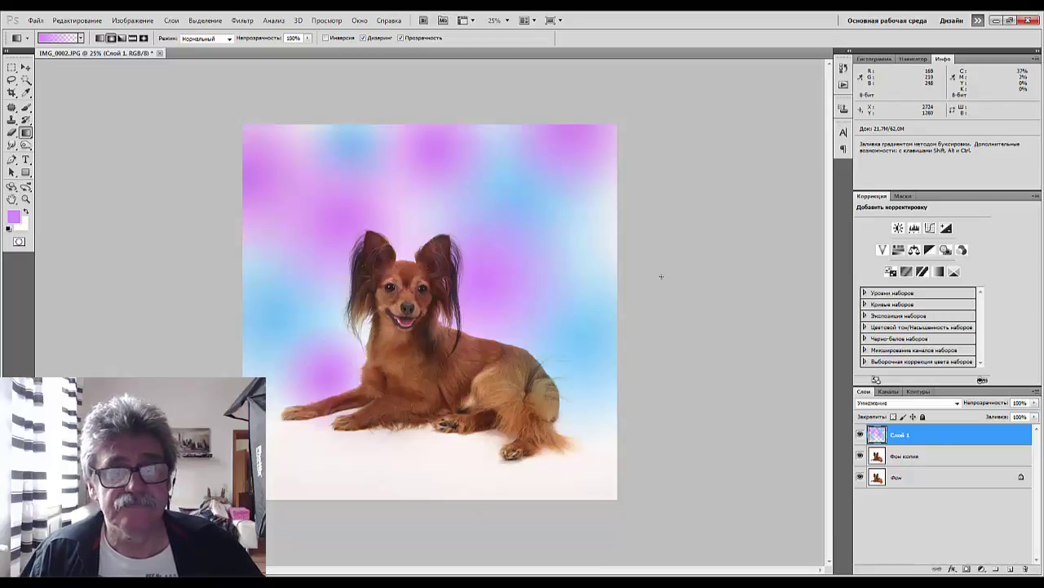
Set the foreground colour to bright yellow (#ffec14)
{"action": "left_click", "coordinate": [16, 217]}
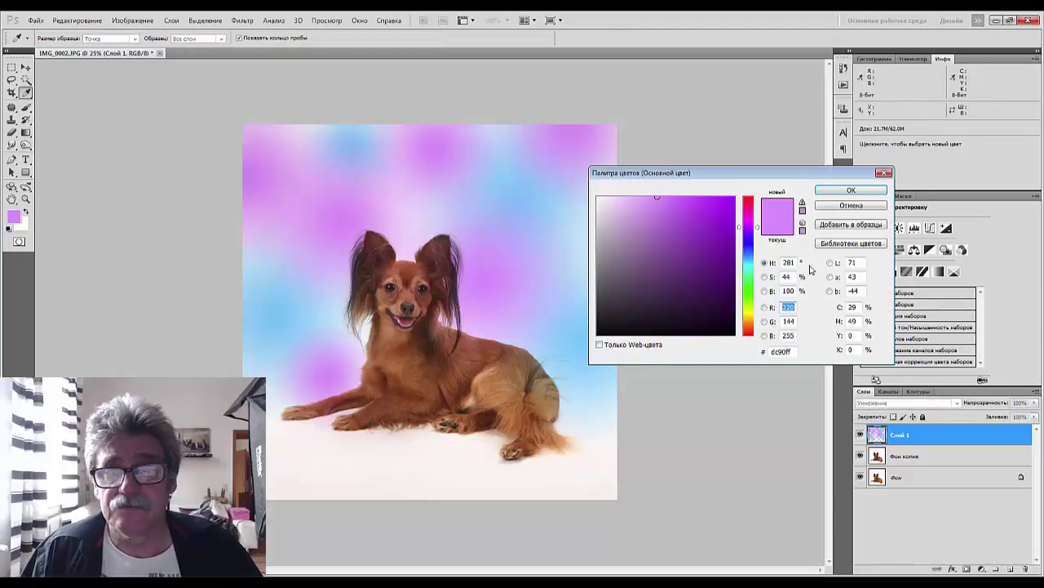
{"action": "left_click", "coordinate": [751, 317]}
{"action": "left_click_drag", "start_coordinate": [720, 222], "coordinate": [725, 196]}
{"action": "left_click", "coordinate": [849, 192]}
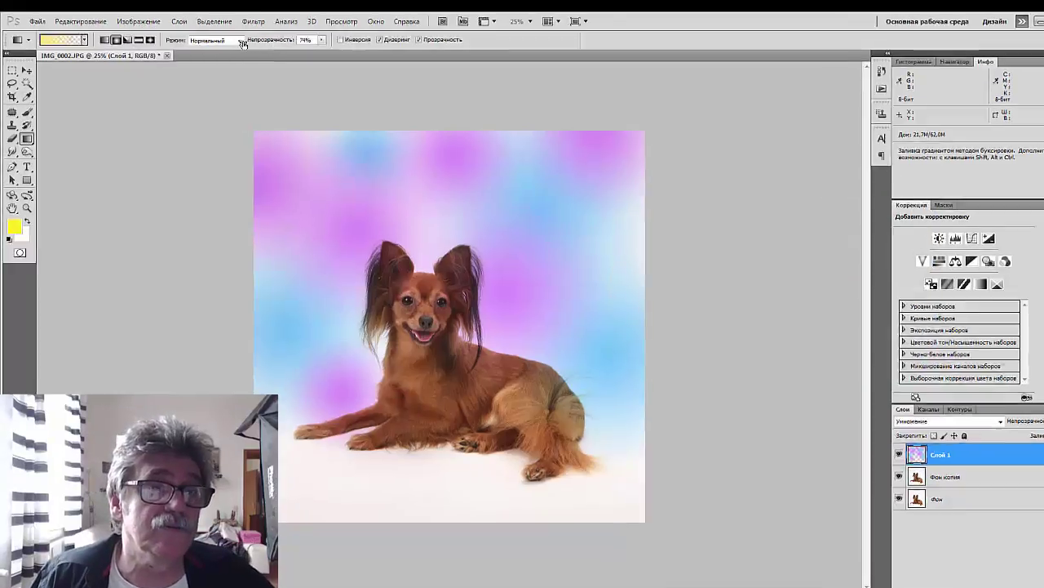
Lower the gradient opacity to 50% and draw five yellow radial gradient spots over the background around the dog
{"action": "mouse_move", "coordinate": [282, 43]}
{"action": "left_mouse_down"}
{"action": "mouse_move", "coordinate": [265, 43]}
{"action": "mouse_move", "coordinate": [284, 43]}
{"action": "left_mouse_up"}
{"action": "left_click_drag", "start_coordinate": [640, 96], "coordinate": [645, 96]}
{"action": "left_click_drag", "start_coordinate": [811, 419], "coordinate": [1043, 507]}
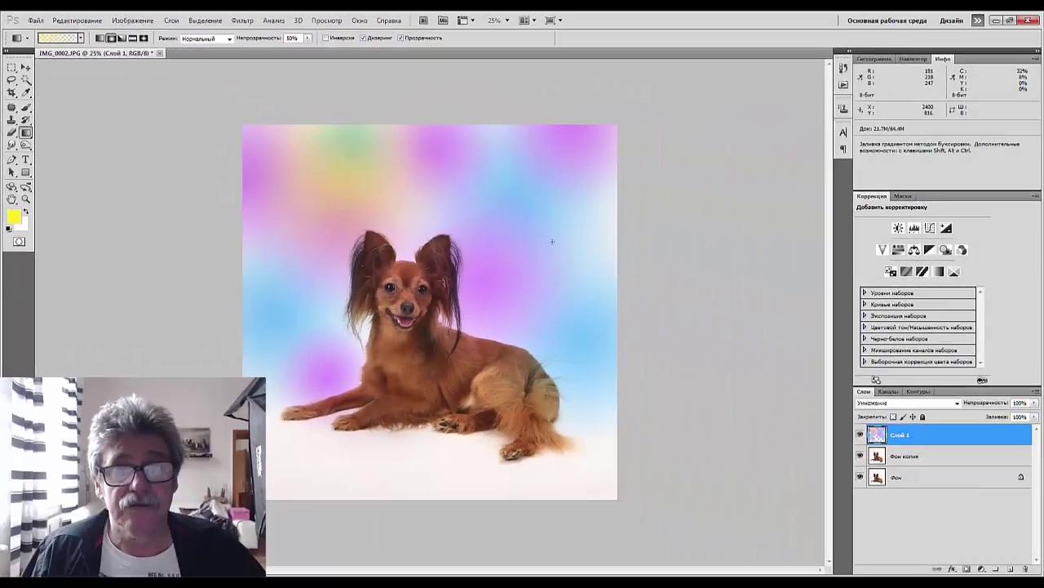
{"action": "left_click_drag", "start_coordinate": [532, 252], "coordinate": [583, 327]}
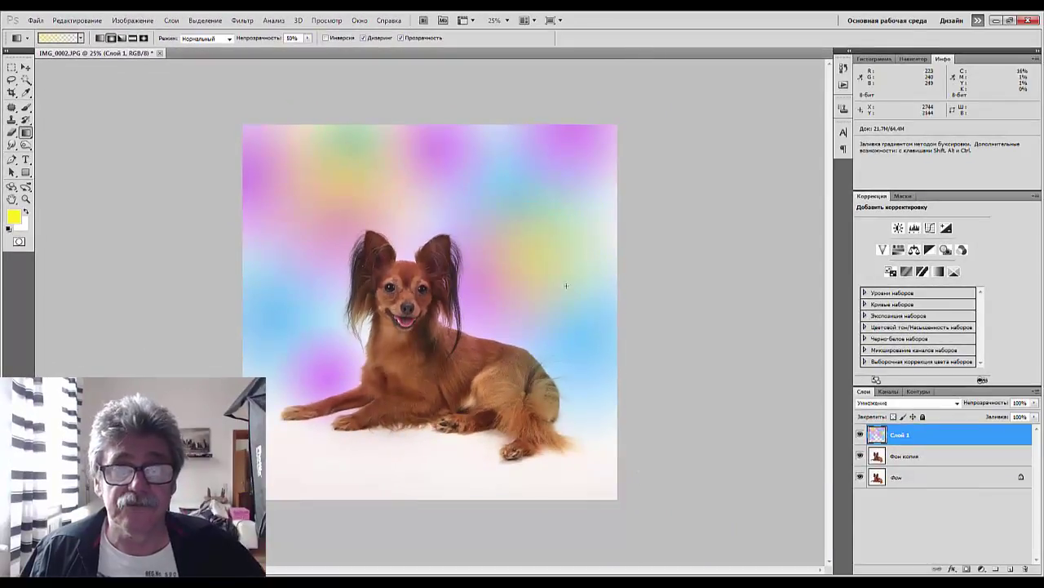
{"action": "left_click_drag", "start_coordinate": [474, 119], "coordinate": [555, 179]}
{"action": "left_click_drag", "start_coordinate": [238, 344], "coordinate": [294, 382]}
{"action": "left_click_drag", "start_coordinate": [594, 395], "coordinate": [717, 454]}
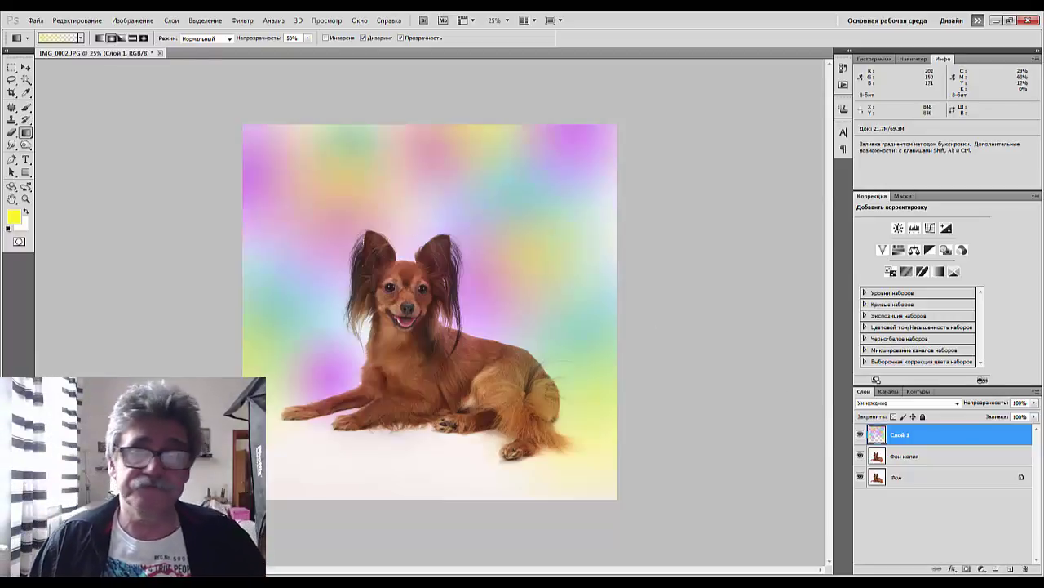
Set the foreground colour to a light cyan blue
{"action": "left_click", "coordinate": [13, 216]}
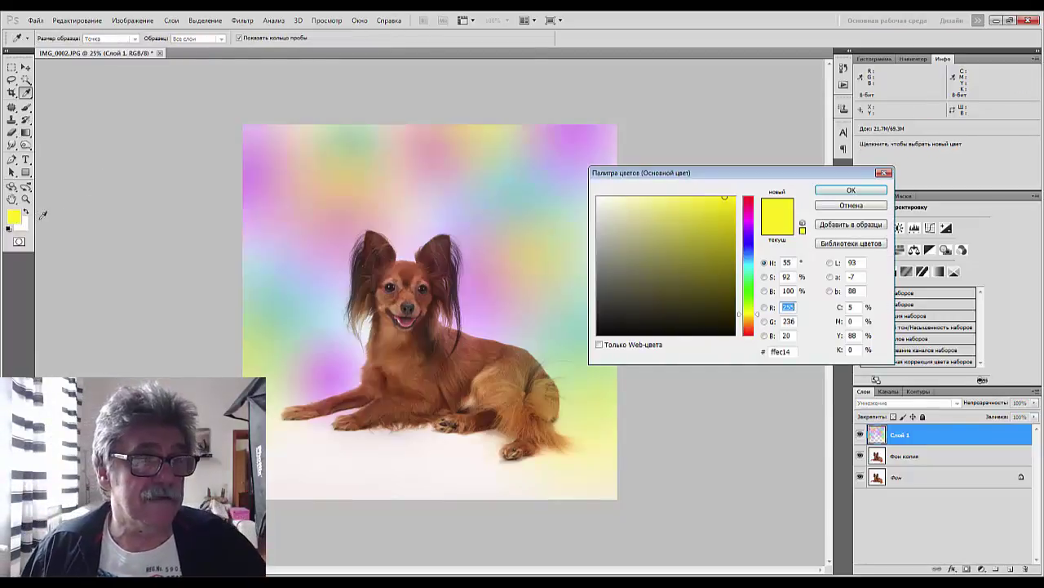
{"action": "left_click", "coordinate": [749, 261]}
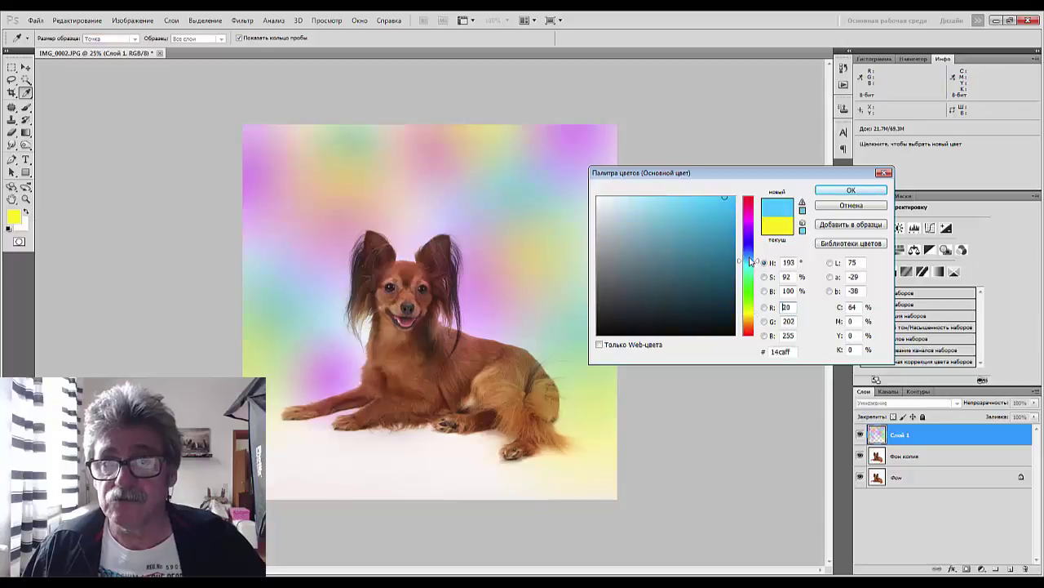
{"action": "left_click", "coordinate": [718, 206]}
{"action": "left_click", "coordinate": [851, 190]}
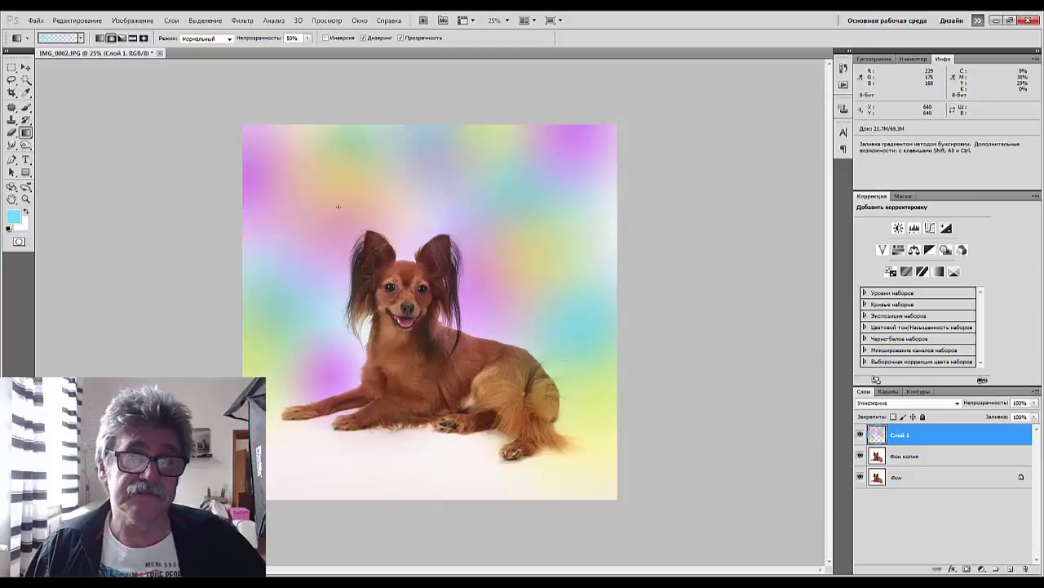
Draw a light blue radial gradient spot above the dog's left-hand ear and a bright magenta one beside that ear
{"action": "mouse_move", "coordinate": [323, 214]}
{"action": "left_mouse_down"}
{"action": "mouse_move", "coordinate": [350, 247]}
{"action": "mouse_move", "coordinate": [660, 460]}
{"action": "mouse_move", "coordinate": [310, 212]}
{"action": "mouse_move", "coordinate": [596, 349]}
{"action": "left_mouse_up"}
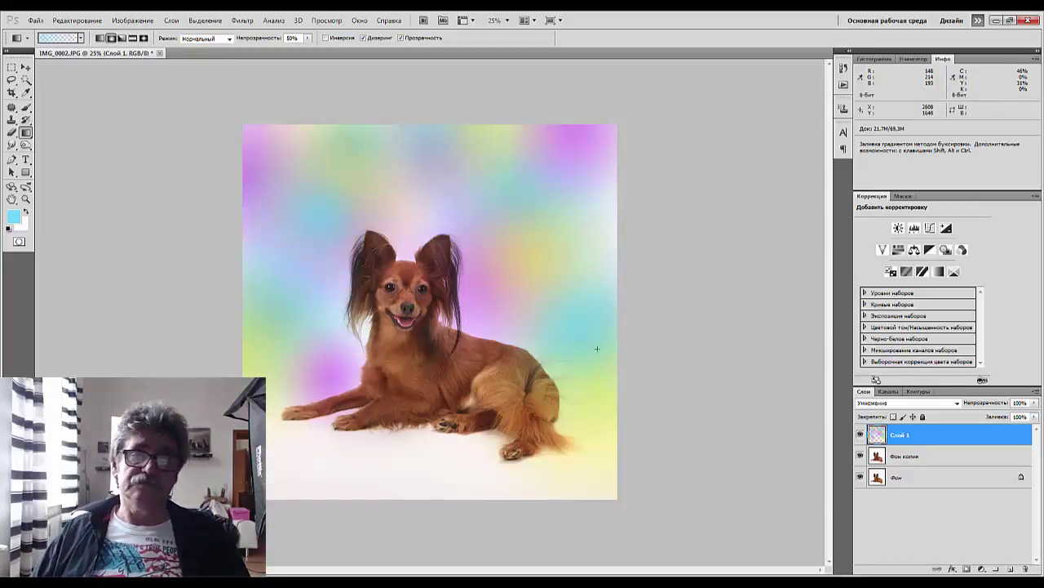
{"action": "left_click", "coordinate": [12, 218]}
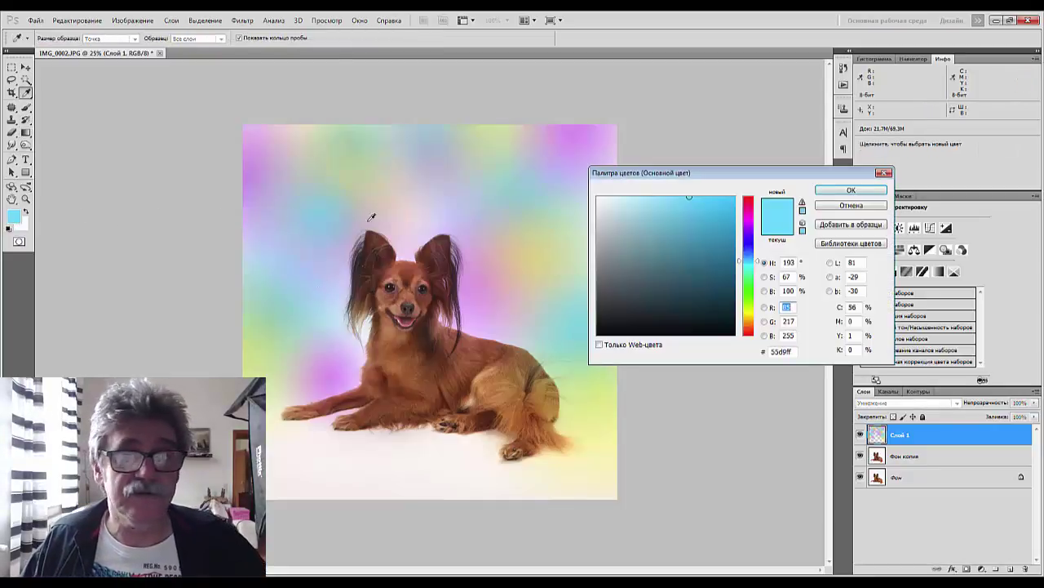
{"action": "left_click", "coordinate": [748, 221]}
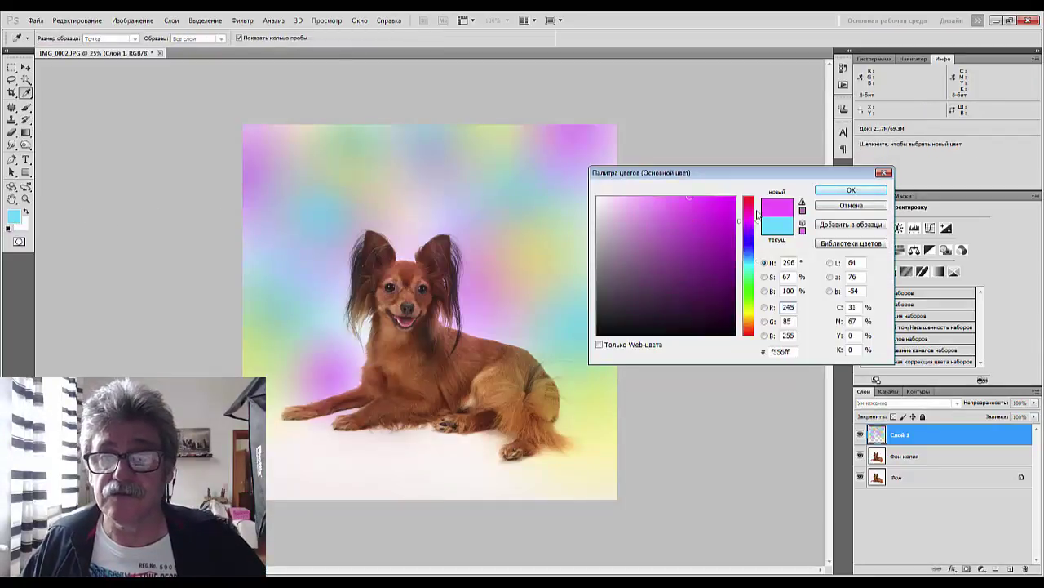
{"action": "left_click", "coordinate": [849, 190]}
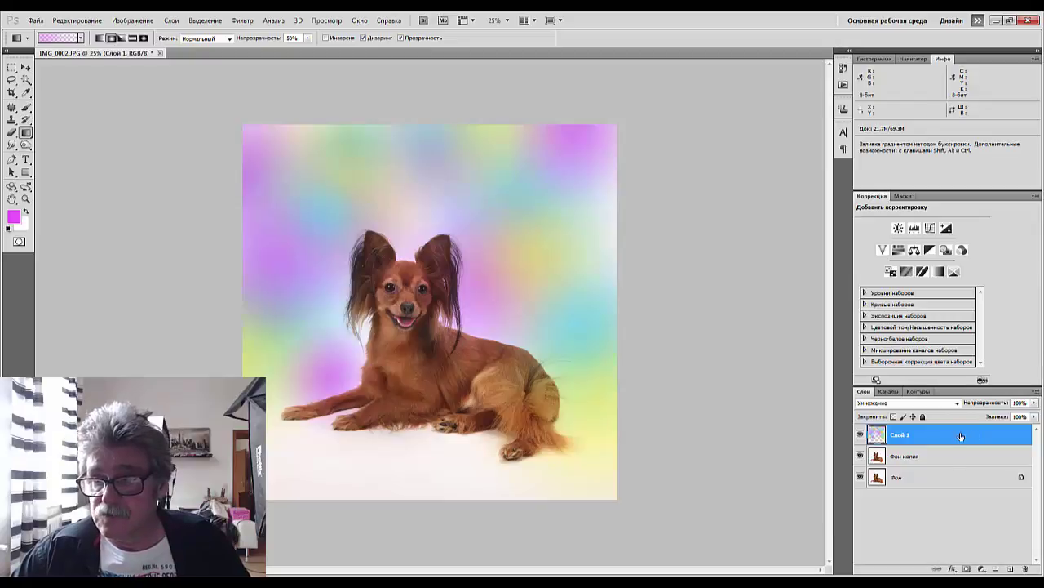
Add a layer mask to the gradient layer and take the Brush with black as the foreground colour
{"action": "left_click", "coordinate": [967, 570]}
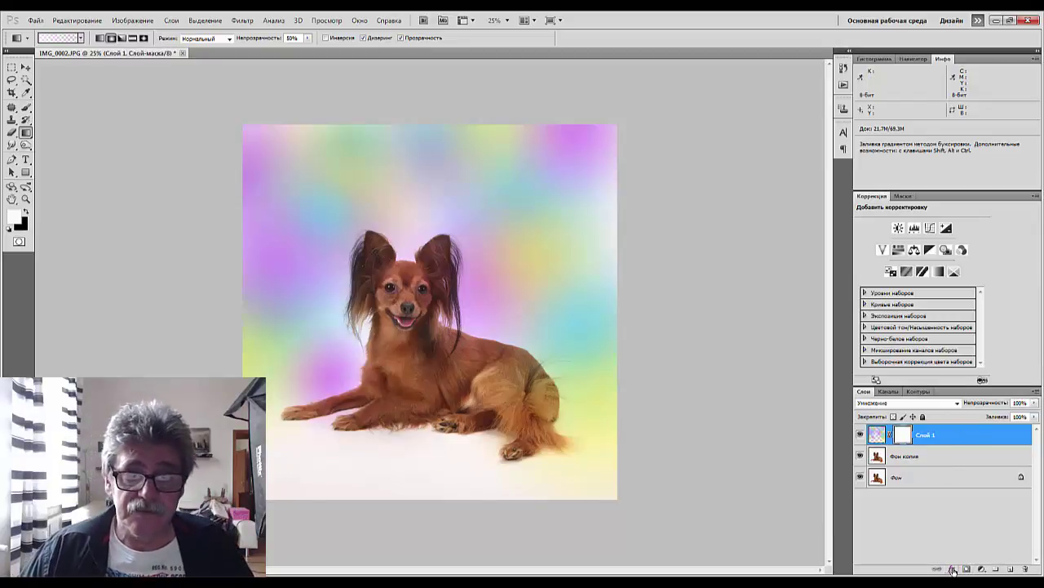
{"action": "key", "text": "ctrl+plus"}
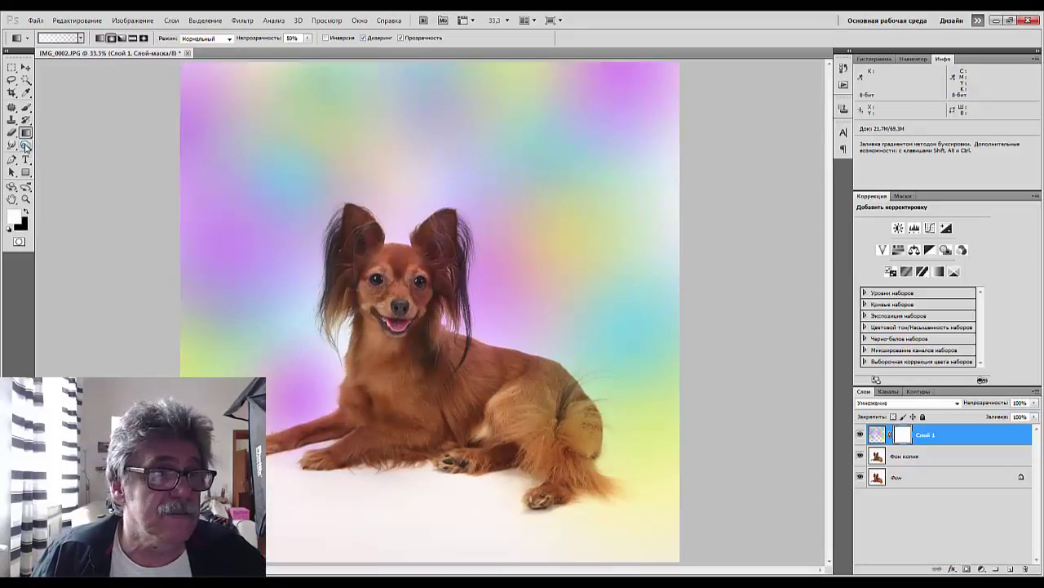
{"action": "left_click", "coordinate": [25, 107]}
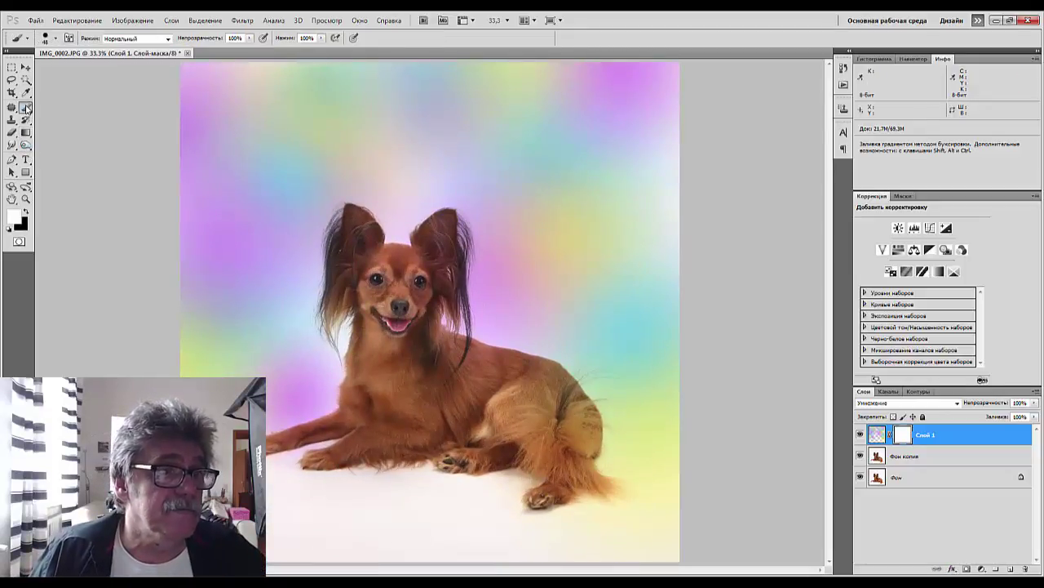
{"action": "left_click", "coordinate": [561, 405]}
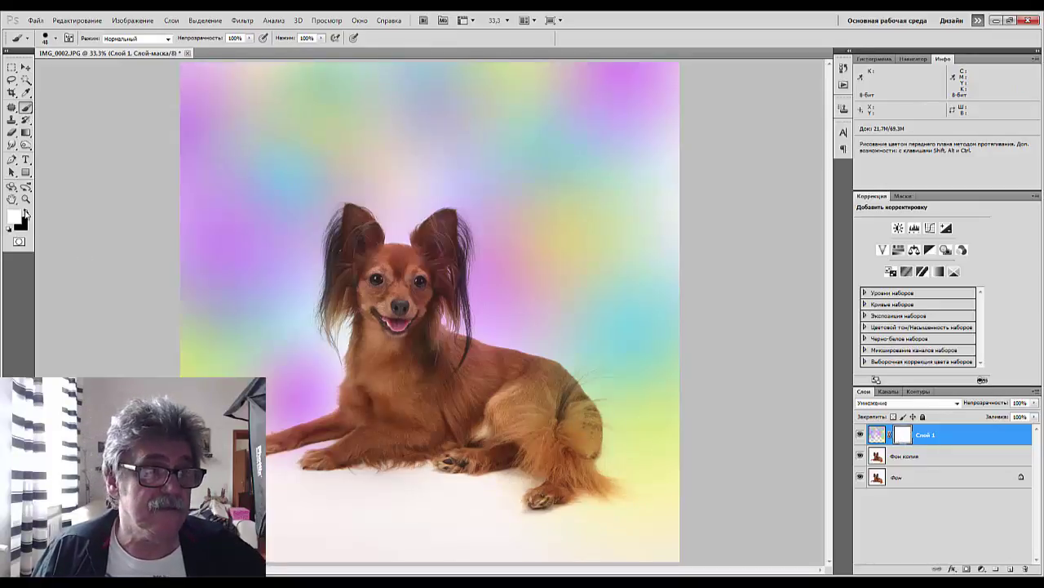
{"action": "key", "text": "x"}
Enlarge the brush to 160 px and paint black on the mask over the dog's back and hindquarters
{"action": "right_click", "coordinate": [502, 401]}
{"action": "left_click_drag", "start_coordinate": [544, 326], "coordinate": [589, 326]}
{"action": "key", "text": "Return"}
{"action": "mouse_move", "coordinate": [529, 387]}
{"action": "left_mouse_down"}
{"action": "mouse_move", "coordinate": [563, 398]}
{"action": "mouse_move", "coordinate": [556, 386]}
{"action": "mouse_move", "coordinate": [548, 378]}
{"action": "mouse_move", "coordinate": [585, 446]}
{"action": "mouse_move", "coordinate": [557, 398]}
{"action": "mouse_move", "coordinate": [495, 391]}
{"action": "mouse_move", "coordinate": [531, 433]}
{"action": "mouse_move", "coordinate": [522, 412]}
{"action": "mouse_move", "coordinate": [556, 391]}
{"action": "mouse_move", "coordinate": [535, 373]}
{"action": "mouse_move", "coordinate": [576, 405]}
{"action": "left_mouse_up"}
{"action": "right_click", "coordinate": [523, 413]}
{"action": "key", "text": "Return"}
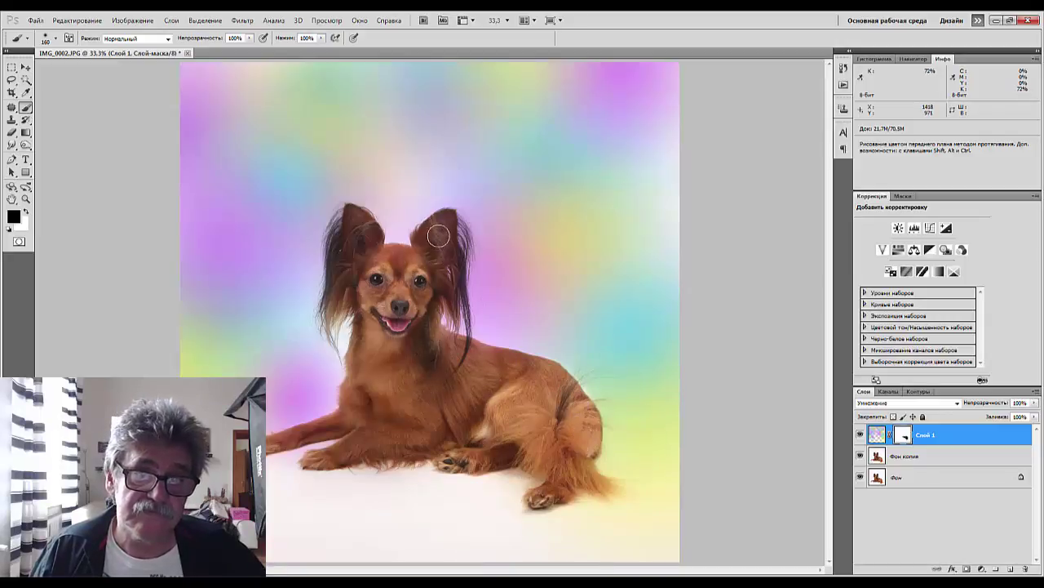
Set the soft brush to 96 px and mask the colour tint off the dog's front legs
{"action": "right_click", "coordinate": [384, 408]}
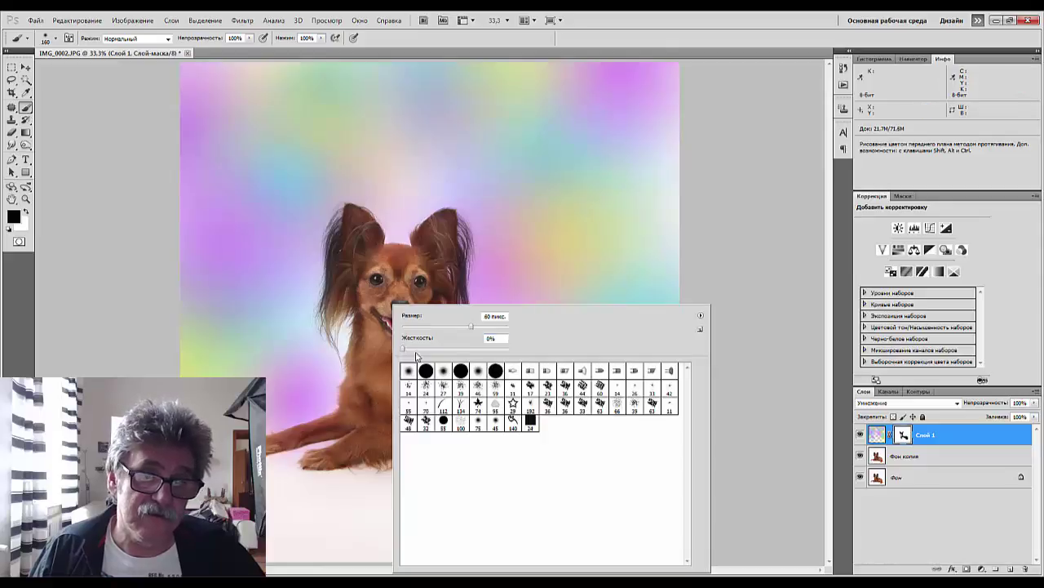
{"action": "left_click_drag", "start_coordinate": [471, 326], "coordinate": [475, 326]}
{"action": "left_click", "coordinate": [314, 432]}
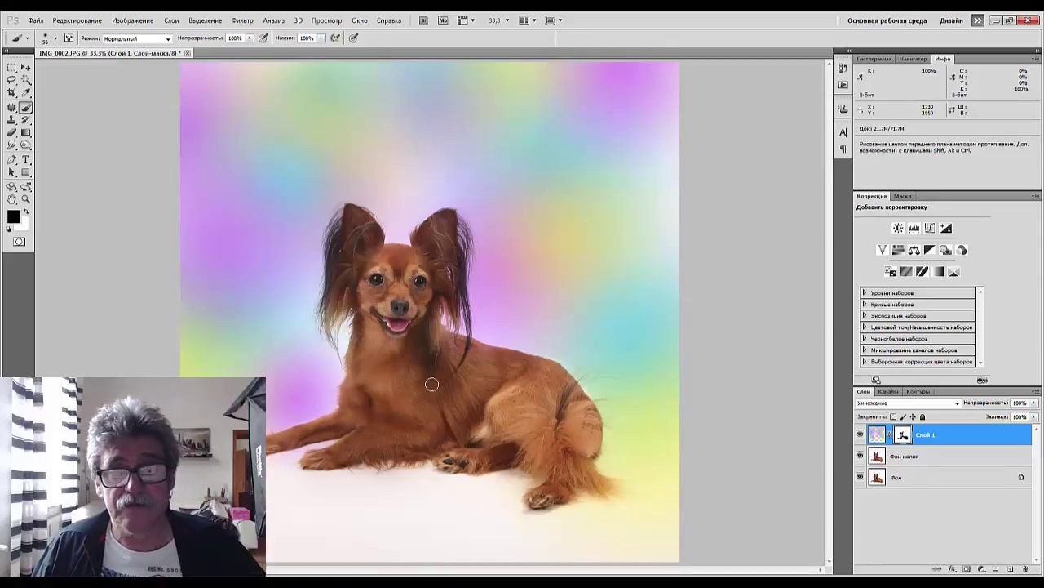
{"action": "key", "text": "ctrl+minus"}
{"action": "key", "text": "ctrl+minus"}
{"action": "key", "text": "ctrl+minus"}
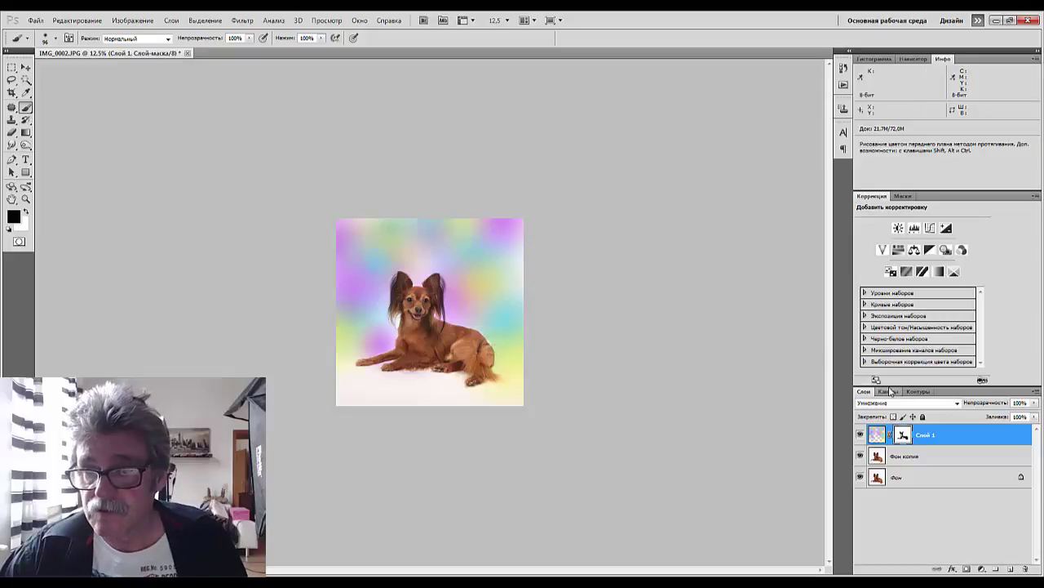
Try to merge the masked gradient layer down into the copy of the dog photo
{"action": "key", "text": "ctrl+2"}
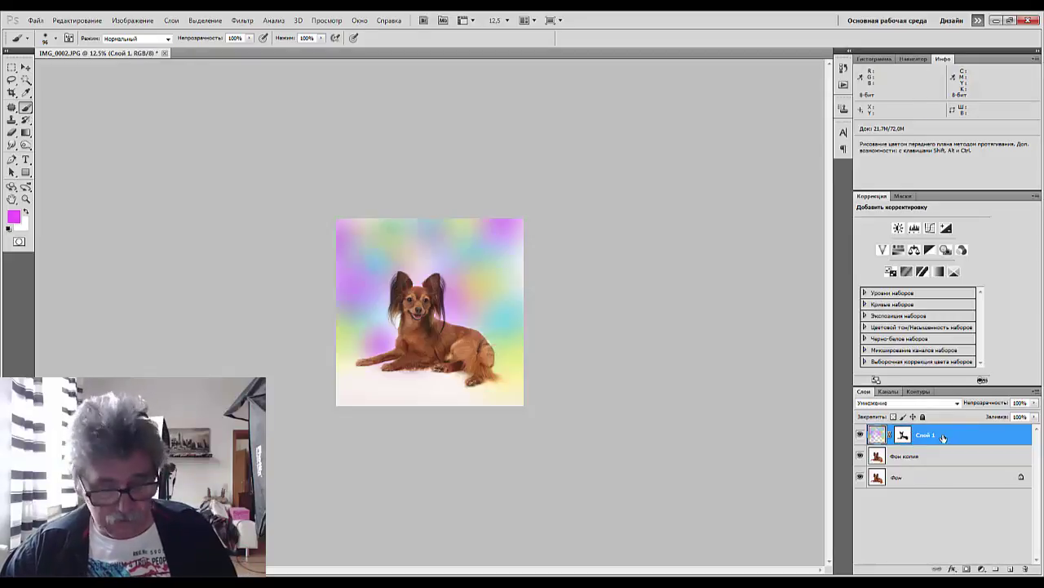
{"action": "key", "text": "ctrl+e"}
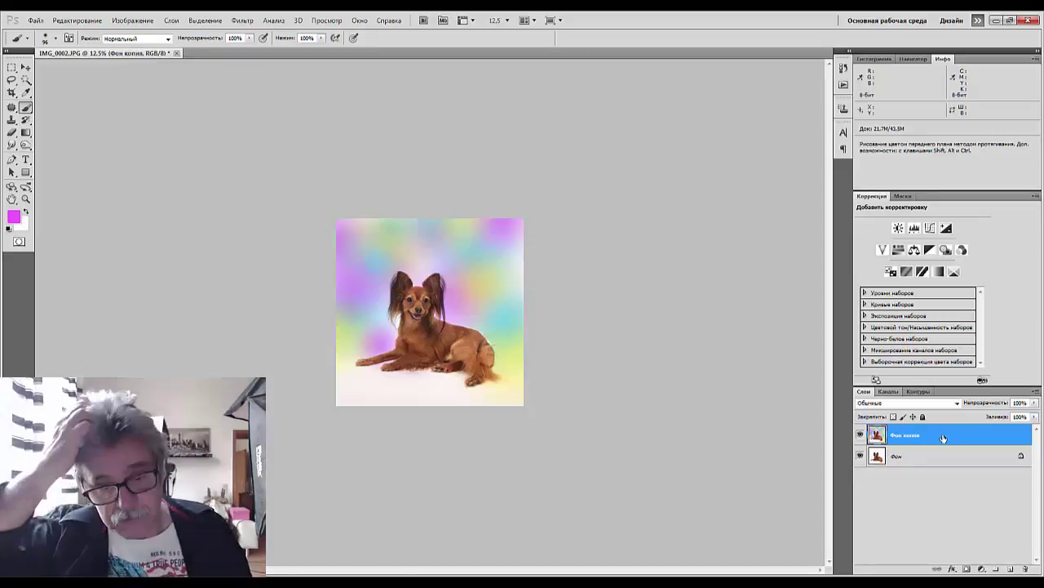
{"action": "key", "text": "ctrl+plus"}
{"action": "key", "text": "ctrl+plus"}
{"action": "key", "text": "ctrl+plus"}
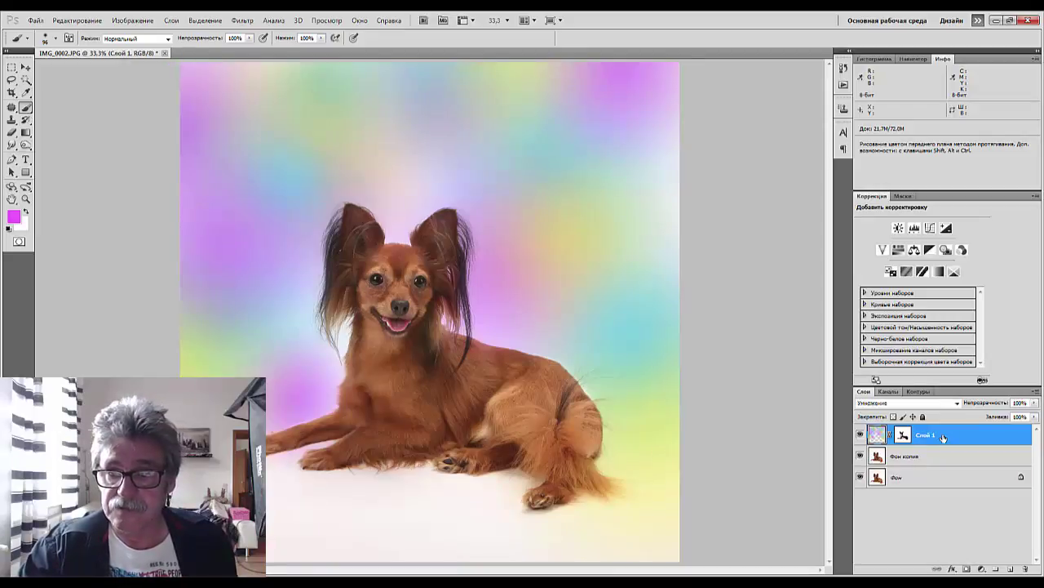
Apply the gradient layer's mask permanently and soften the layer's colour spots with a large-radius Gaussian Blur
{"action": "right_click", "coordinate": [902, 437]}
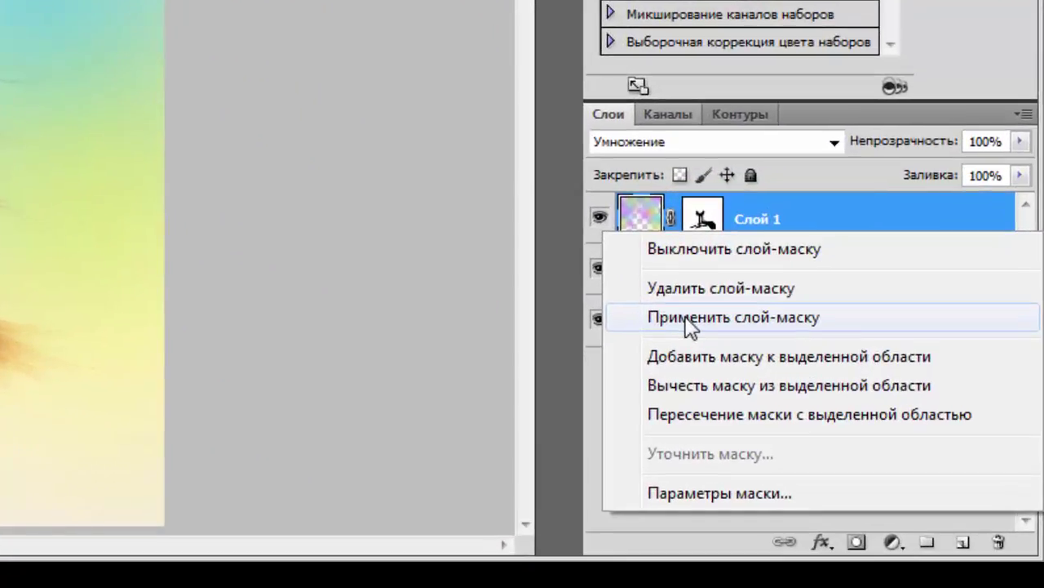
{"action": "left_click", "coordinate": [772, 382]}
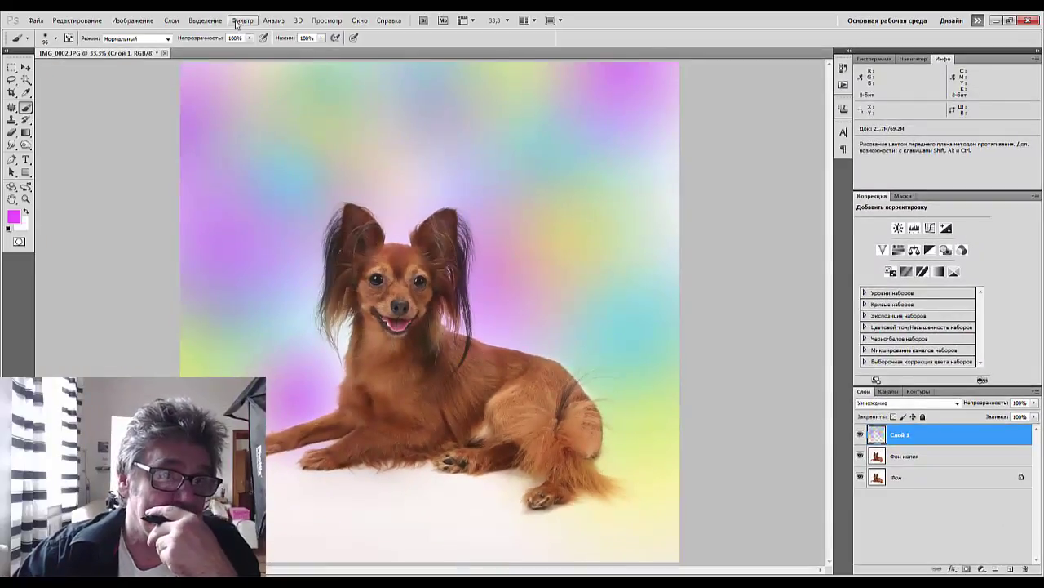
{"action": "left_click", "coordinate": [206, 20]}
{"action": "mouse_move", "coordinate": [245, 22]}
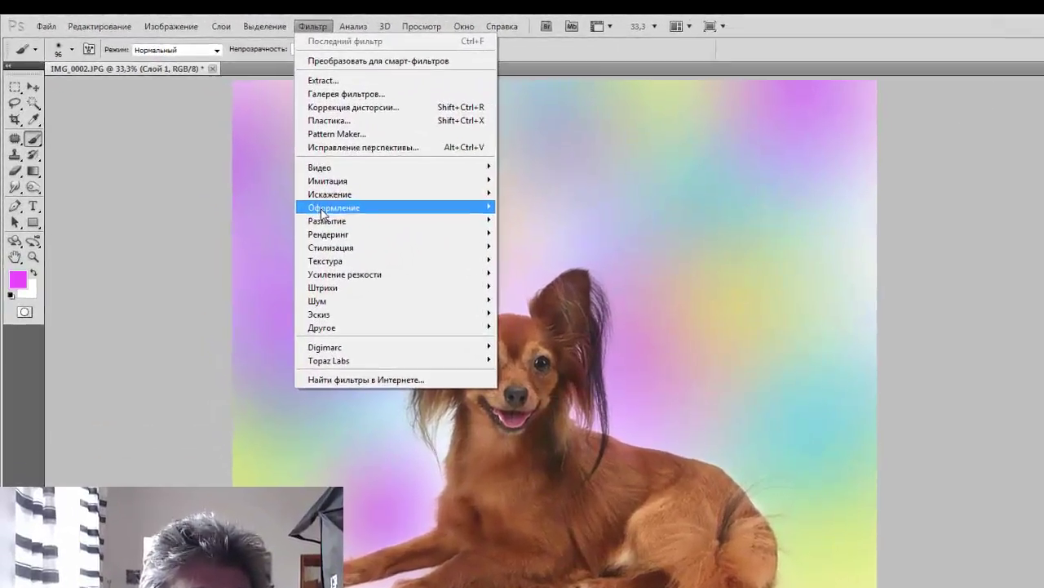
{"action": "mouse_move", "coordinate": [250, 168]}
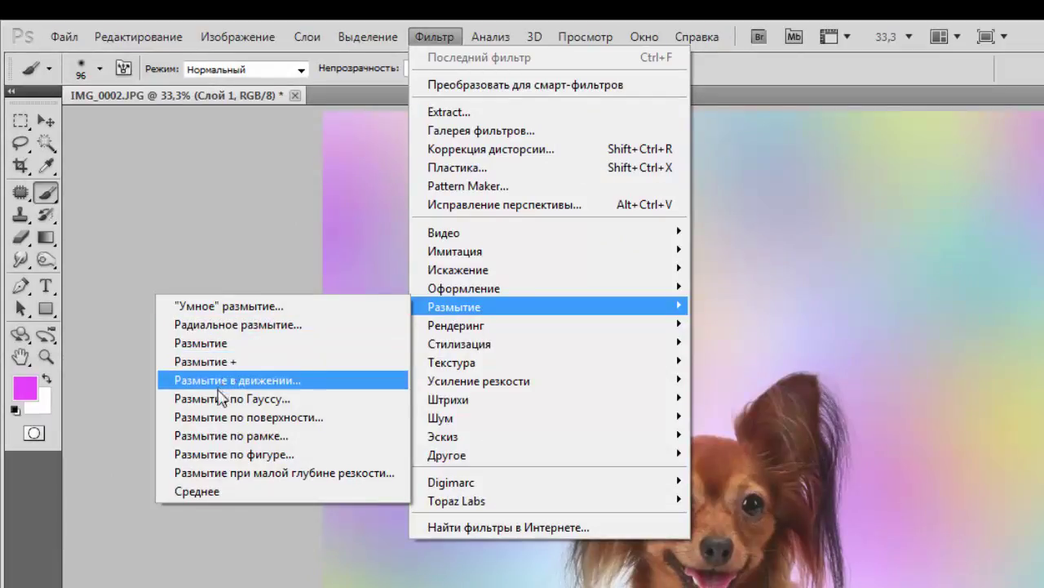
{"action": "left_click", "coordinate": [218, 398]}
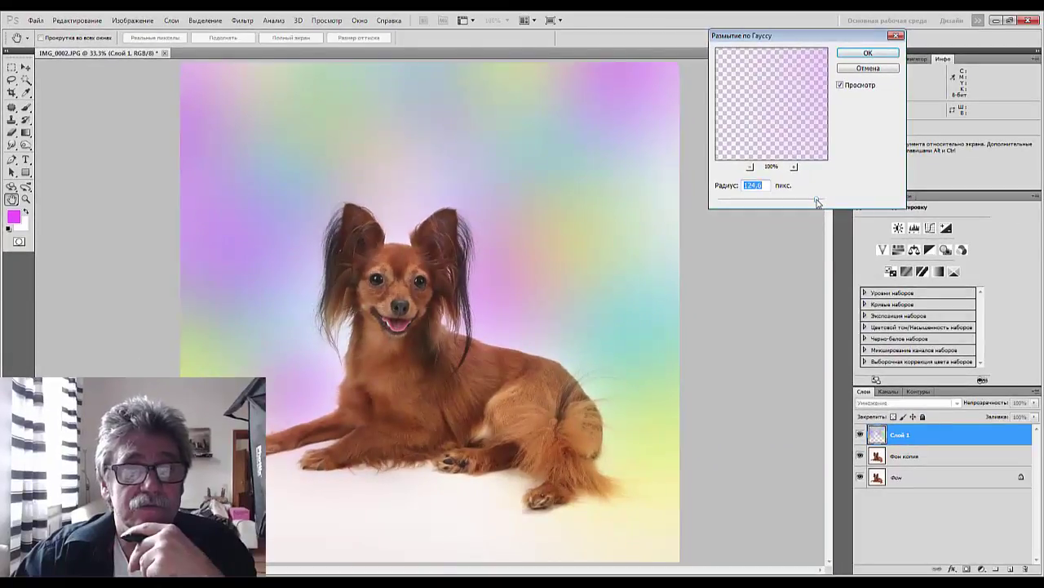
{"action": "left_click_drag", "start_coordinate": [816, 203], "coordinate": [808, 202]}
{"action": "left_click", "coordinate": [868, 52]}
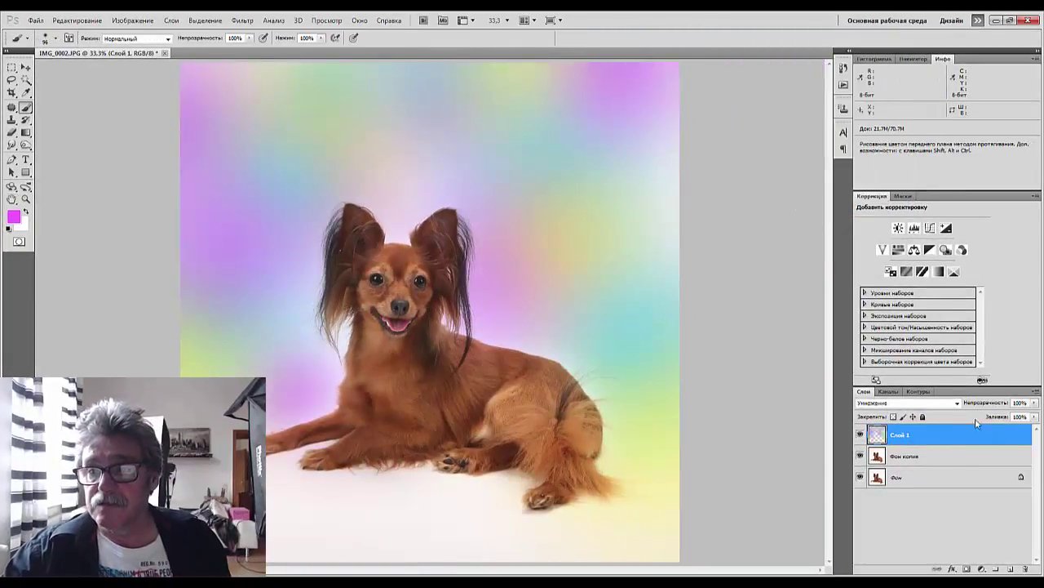
Add a Hue/Saturation adjustment clipped to the gradient layer, with hue +95 and saturation +19
{"action": "left_click", "coordinate": [913, 250]}
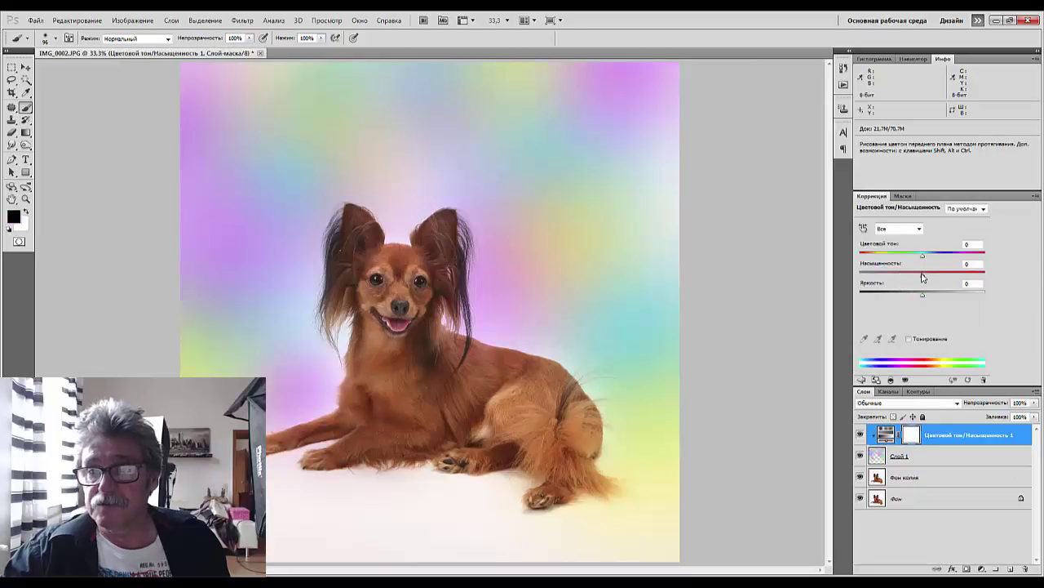
{"action": "mouse_move", "coordinate": [924, 276]}
{"action": "left_mouse_down"}
{"action": "mouse_move", "coordinate": [951, 278]}
{"action": "mouse_move", "coordinate": [932, 277]}
{"action": "mouse_move", "coordinate": [914, 254]}
{"action": "mouse_move", "coordinate": [918, 283]}
{"action": "left_mouse_up"}
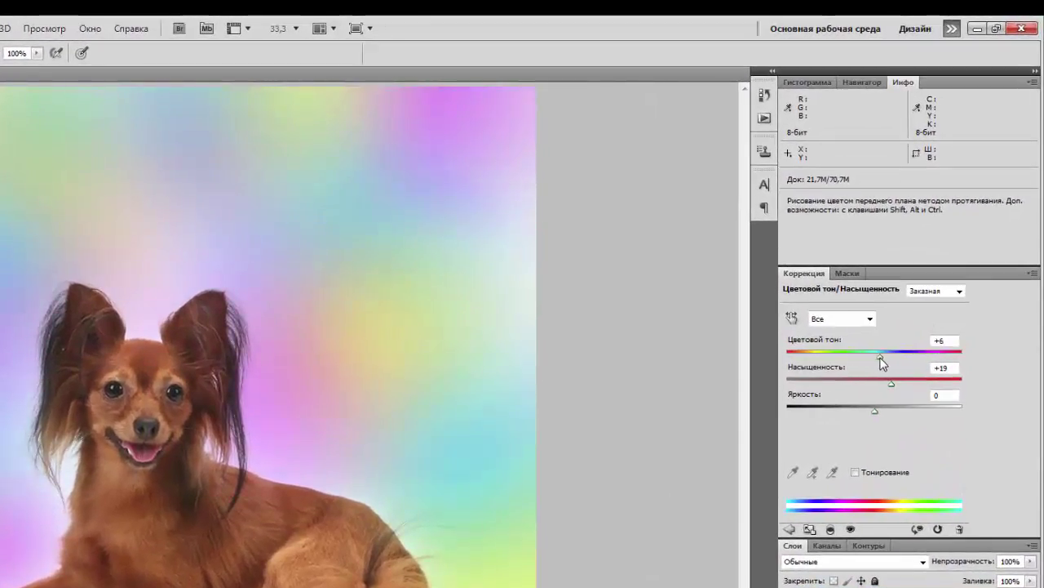
{"action": "left_click_drag", "start_coordinate": [887, 357], "coordinate": [957, 360]}
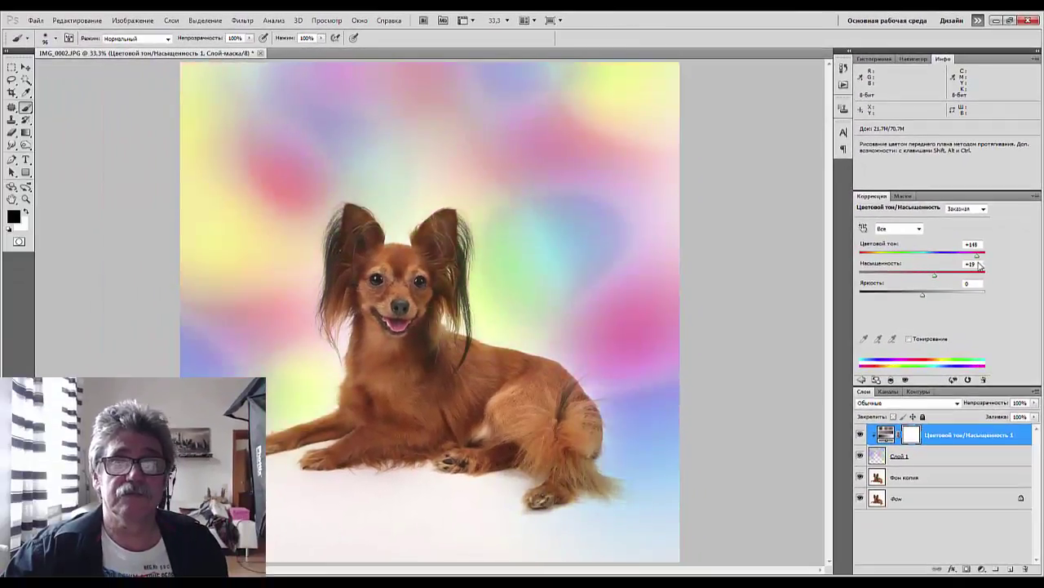
{"action": "left_click_drag", "start_coordinate": [979, 266], "coordinate": [965, 259]}
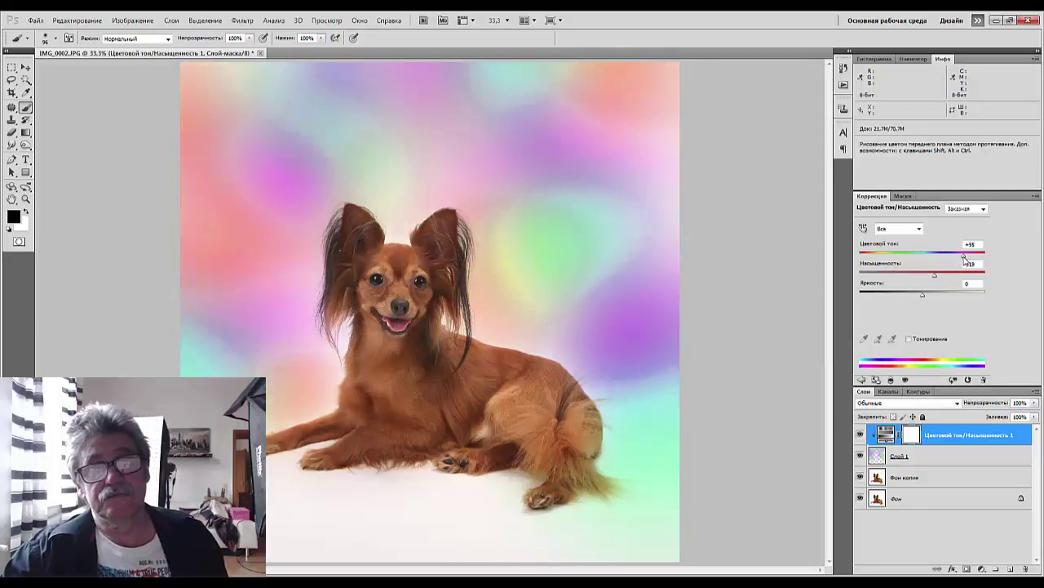
Lower the Hue/Saturation layer's opacity to 69% and merge it into the gradient layer
{"action": "left_click", "coordinate": [945, 438]}
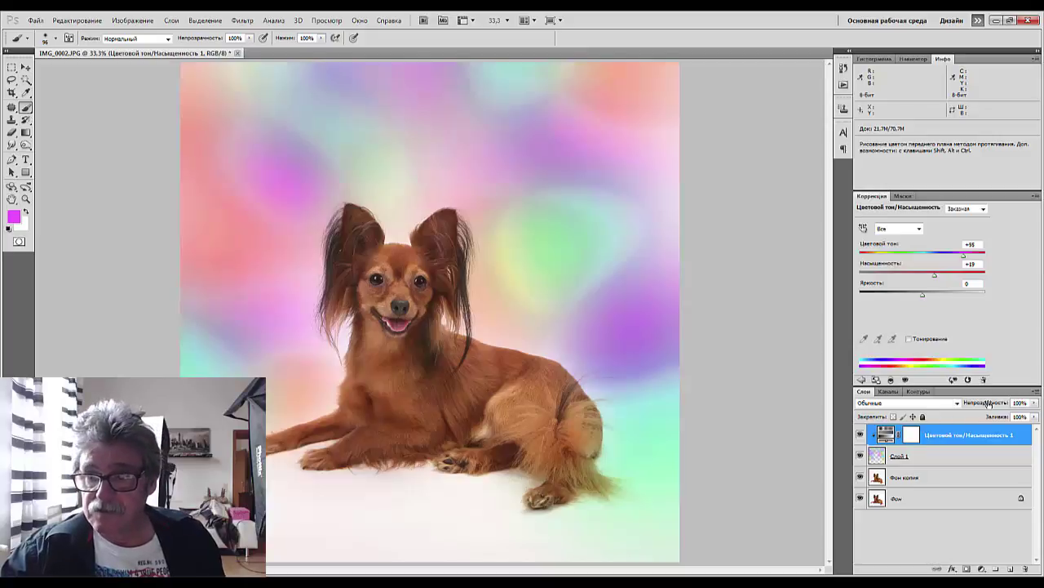
{"action": "left_click_drag", "start_coordinate": [989, 405], "coordinate": [976, 406]}
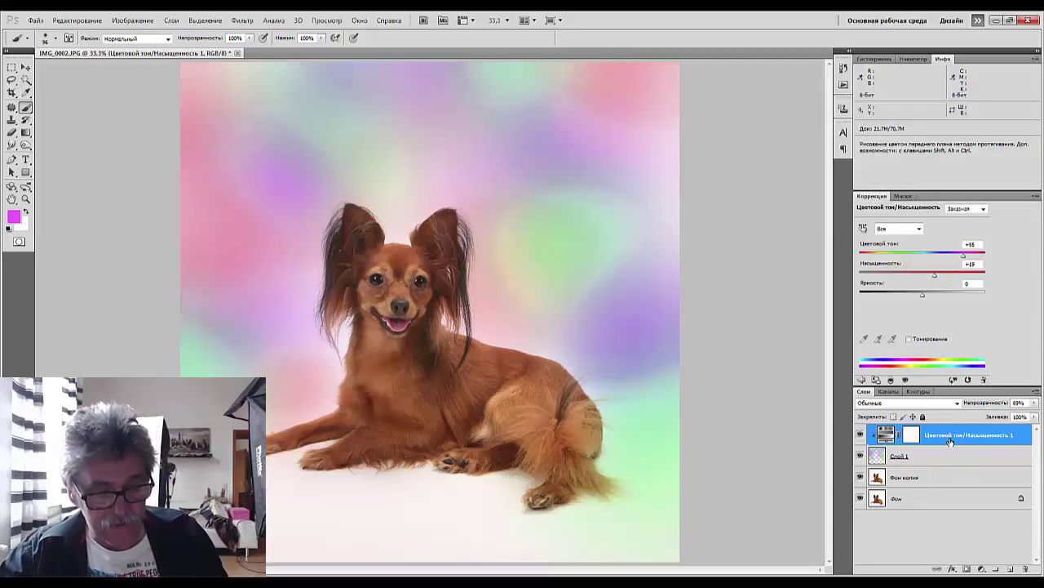
{"action": "key", "text": "Delete"}
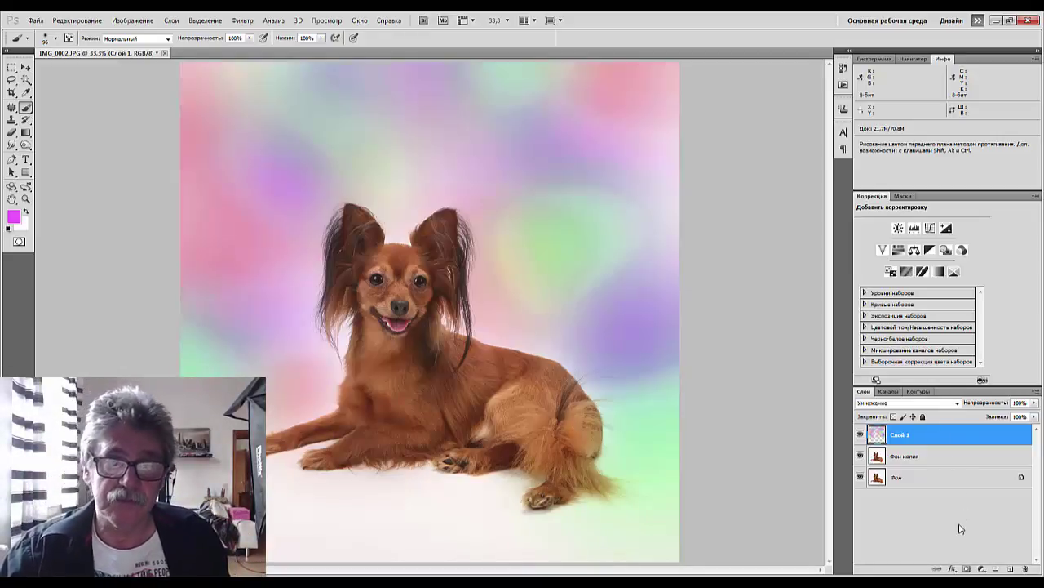
{"action": "key", "text": "ctrl+minus"}
{"action": "key", "text": "ctrl+minus"}
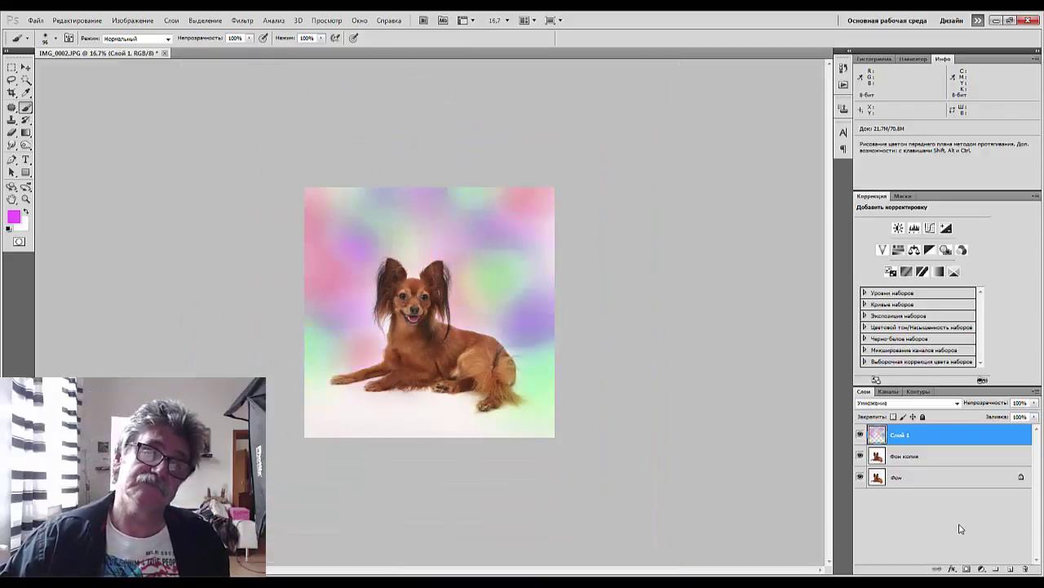
{"action": "key", "text": "ctrl+plus"}
{"action": "key", "text": "ctrl+plus"}
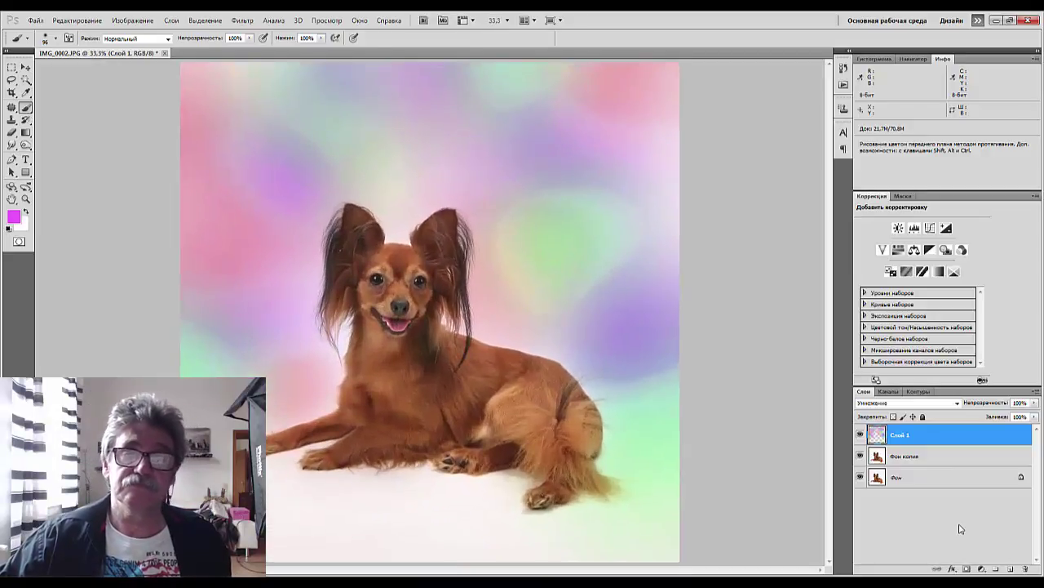
Create a new empty layer and draw a wavy open Pen path across the background above the dog, from the left edge to the right edge
{"action": "left_click", "coordinate": [1011, 569]}
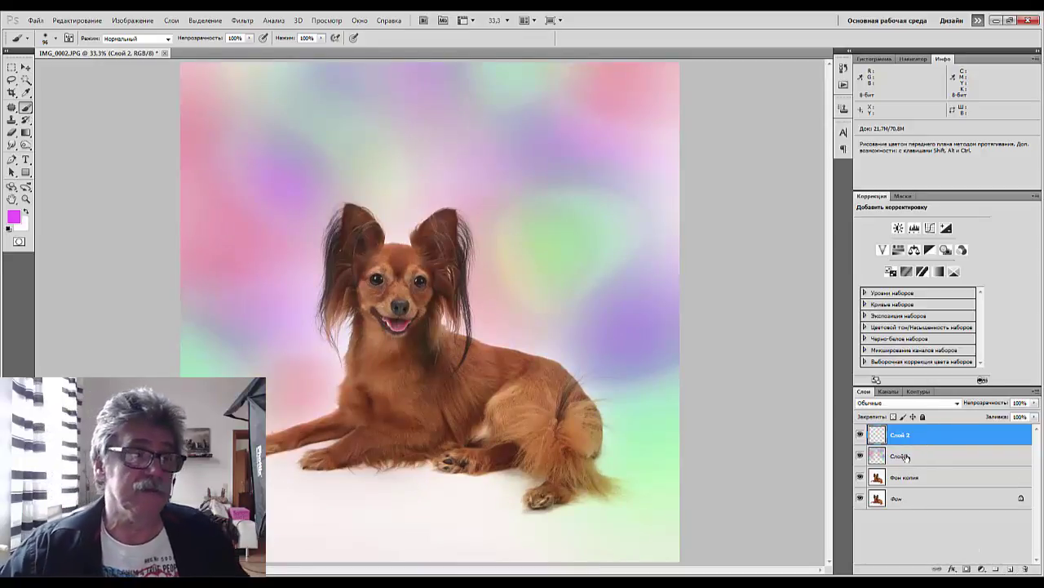
{"action": "left_click", "coordinate": [12, 160]}
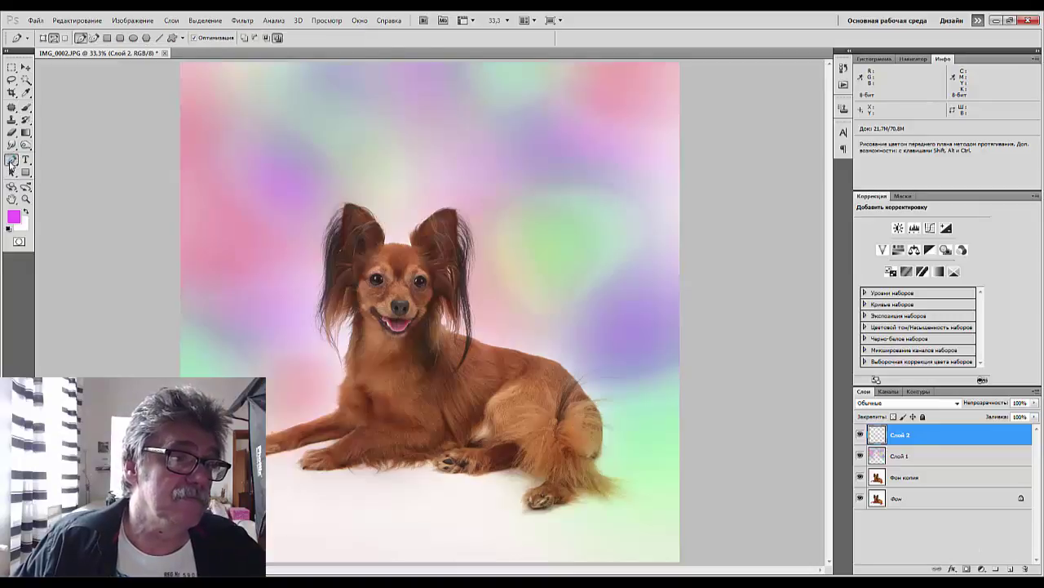
{"action": "left_click", "coordinate": [36, 161]}
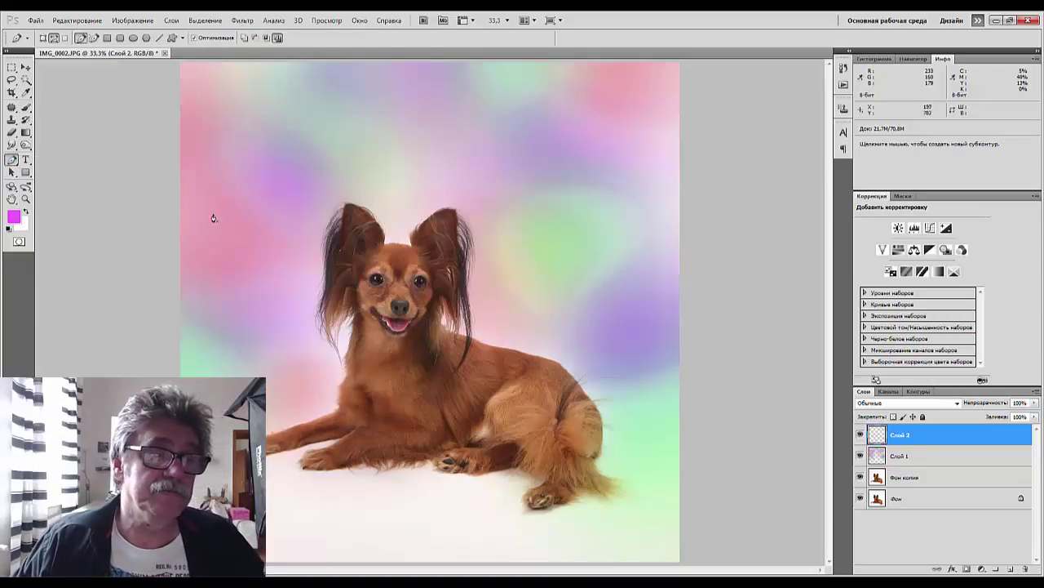
{"action": "left_click", "coordinate": [170, 328]}
{"action": "left_click_drag", "start_coordinate": [223, 240], "coordinate": [278, 221]}
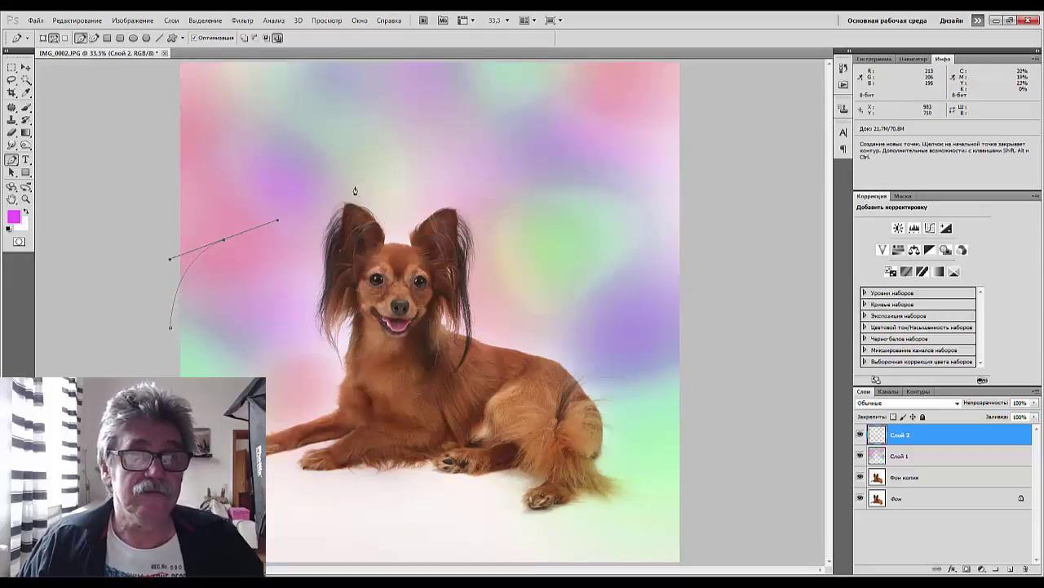
{"action": "left_click_drag", "start_coordinate": [360, 186], "coordinate": [415, 129]}
{"action": "left_click_drag", "start_coordinate": [487, 158], "coordinate": [639, 172]}
{"action": "left_click_drag", "start_coordinate": [668, 140], "coordinate": [703, 138]}
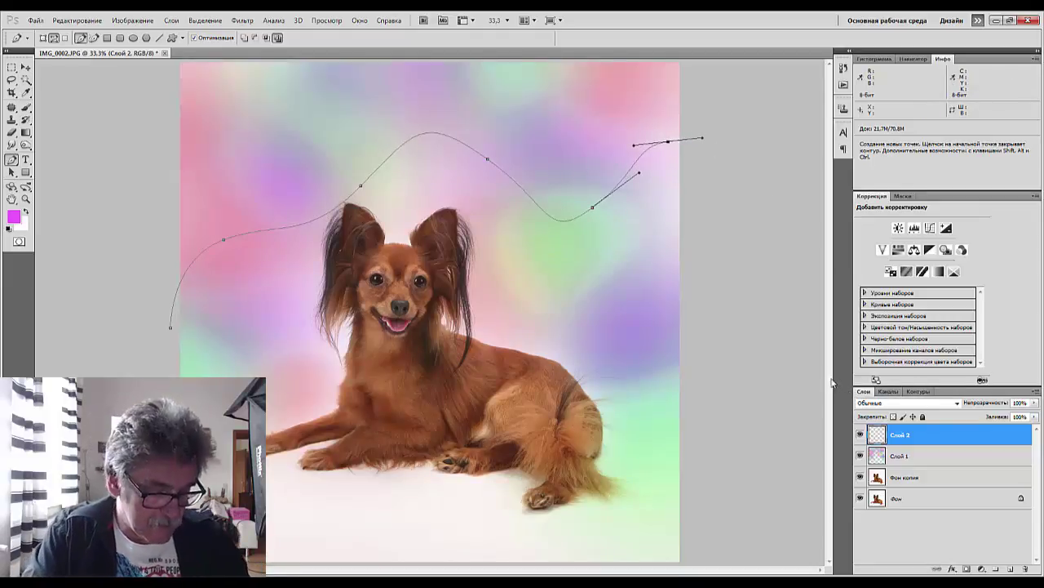
Delete the wavy path's middle anchor point beside the dog's head and move its end point past the image's right edge
{"action": "left_click", "coordinate": [487, 160]}
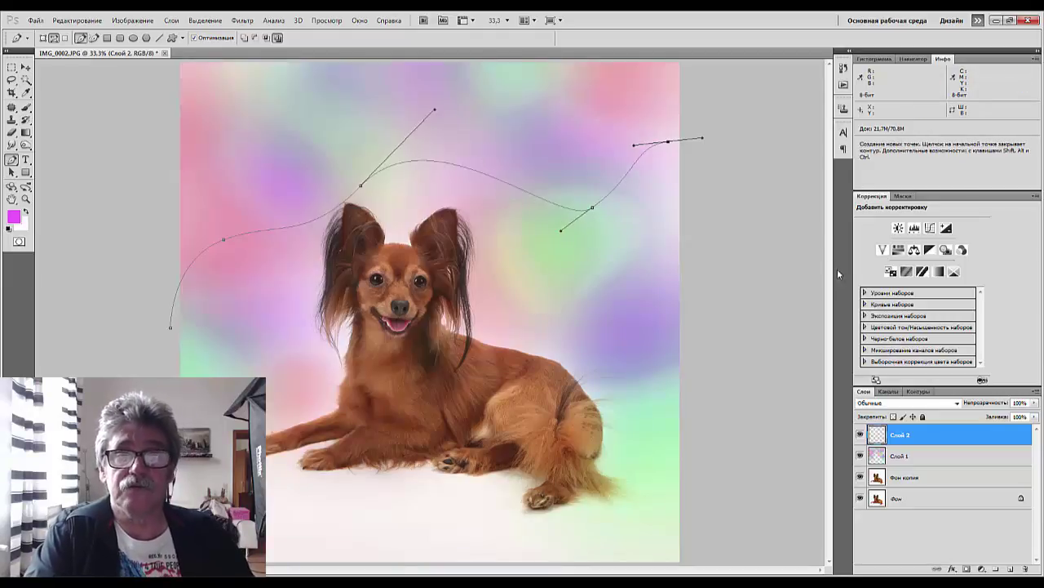
{"action": "left_click_drag", "start_coordinate": [668, 141], "coordinate": [688, 133]}
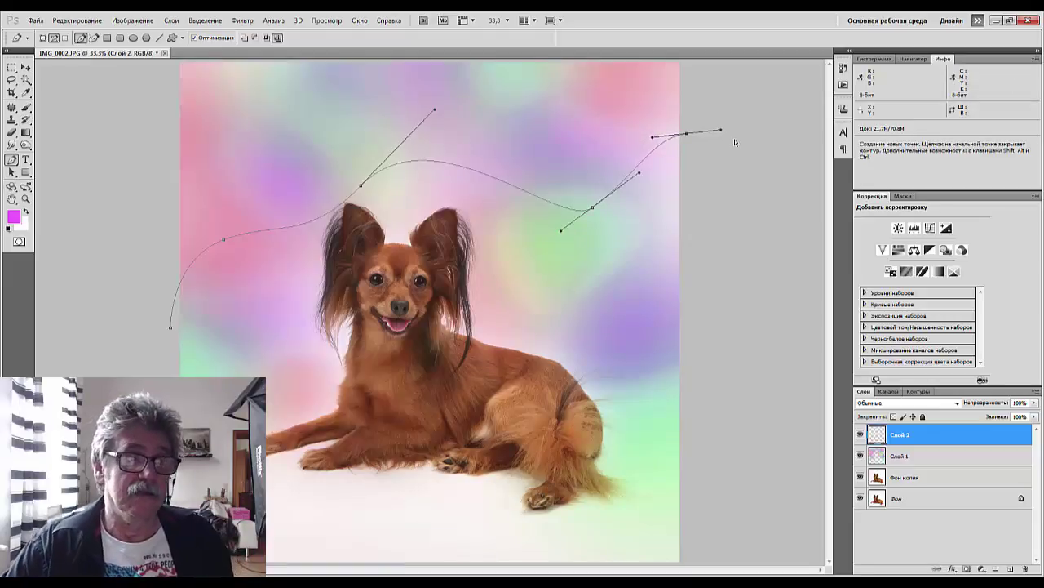
Make white the foreground colour and set the Brush size to 7 px, keeping the new empty layer active
{"action": "left_click", "coordinate": [27, 211]}
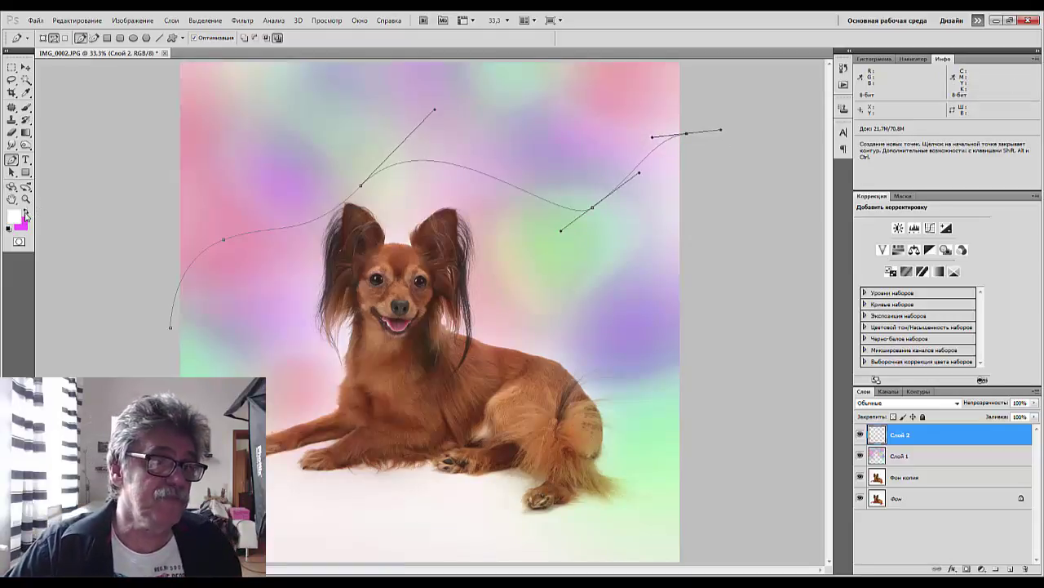
{"action": "left_click", "coordinate": [26, 106]}
{"action": "right_click", "coordinate": [292, 158]}
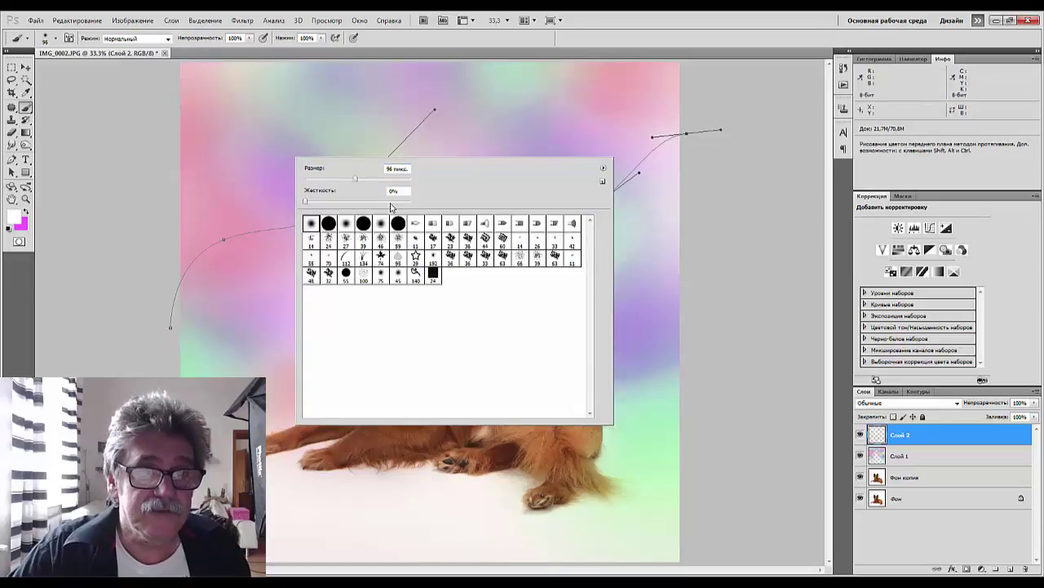
{"action": "left_click_drag", "start_coordinate": [359, 183], "coordinate": [306, 181]}
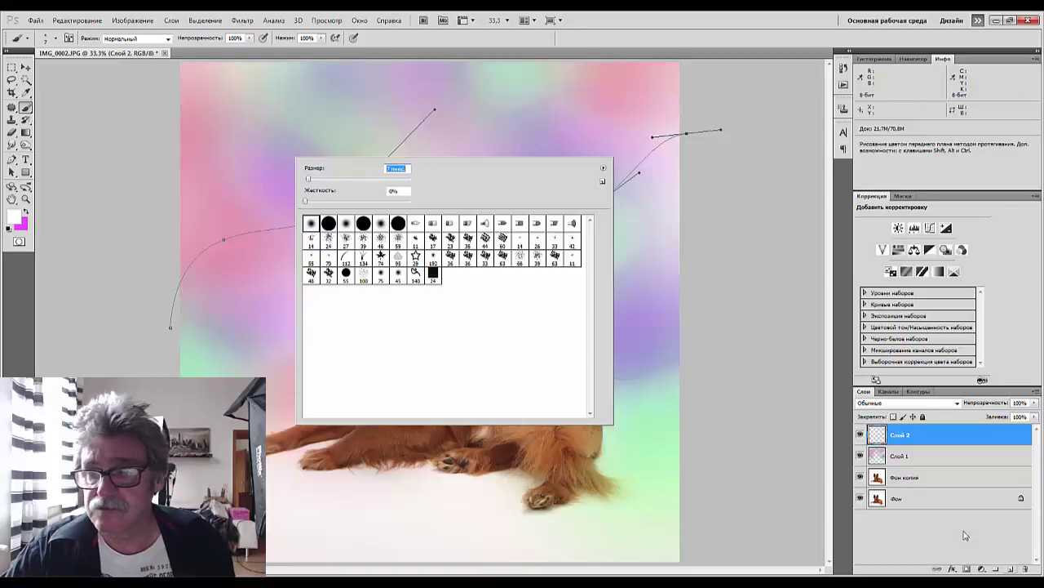
{"action": "left_click", "coordinate": [933, 434]}
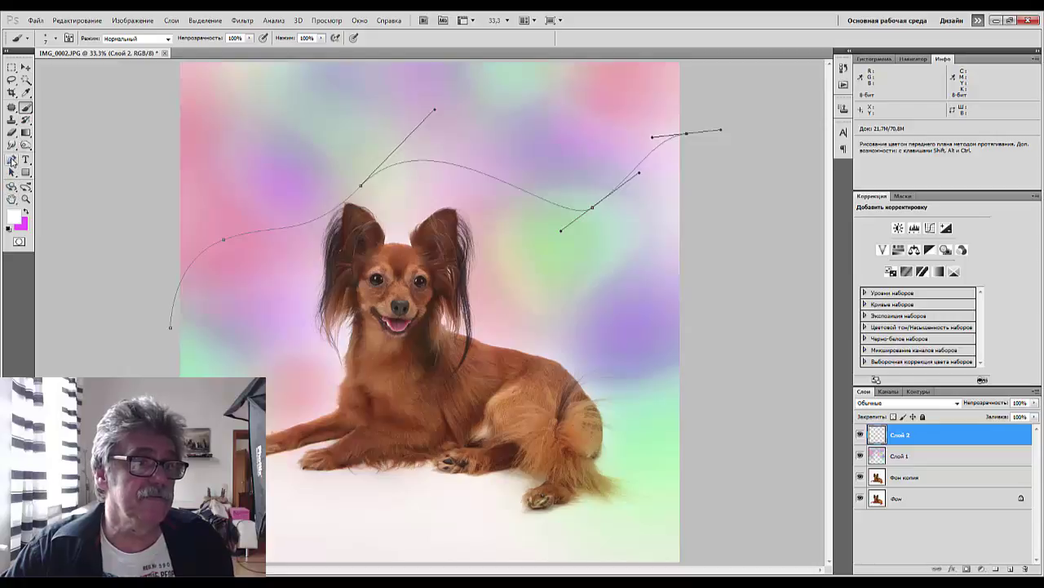
Stroke the wavy path with the Brush, pressure simulation off, deselect the work path and return to the layer list
{"action": "left_click", "coordinate": [12, 159]}
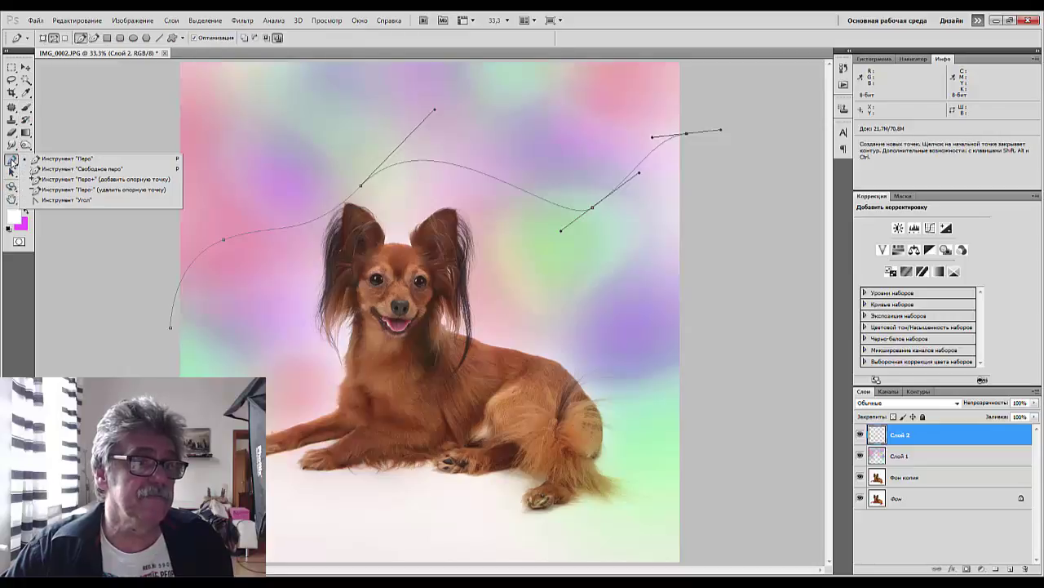
{"action": "right_click", "coordinate": [425, 169]}
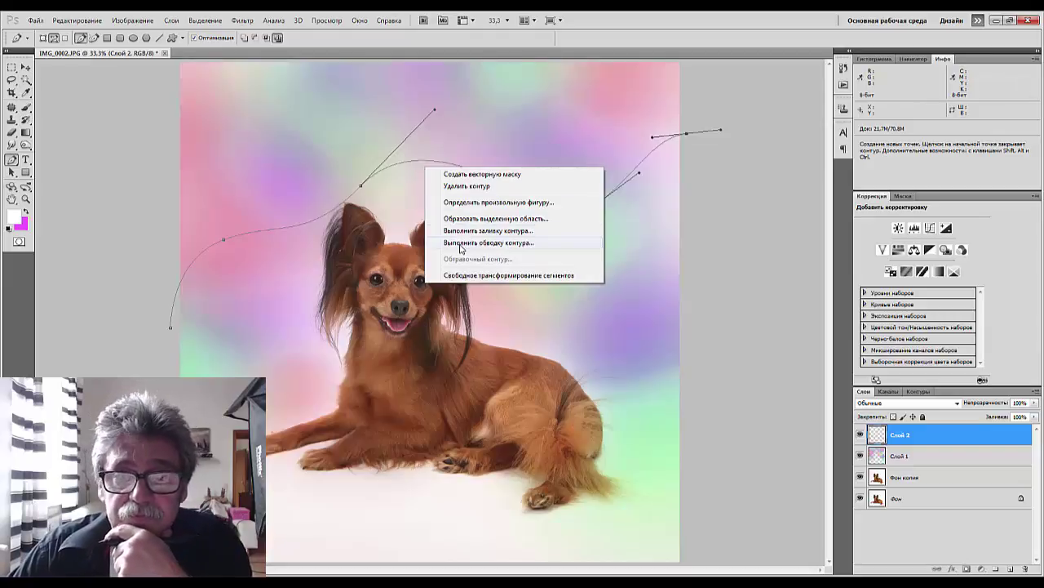
{"action": "left_click", "coordinate": [461, 244]}
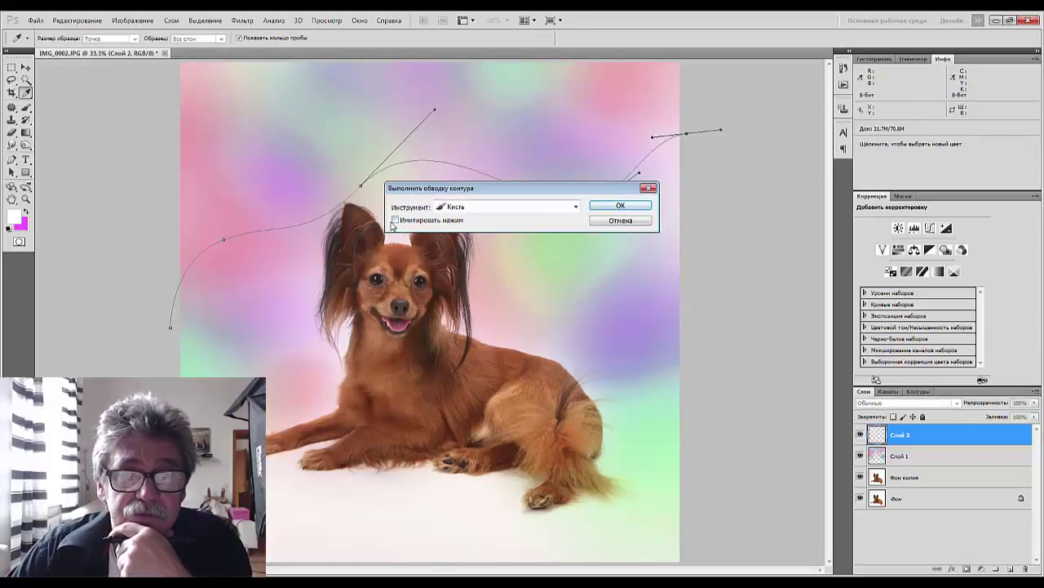
{"action": "left_click", "coordinate": [619, 206]}
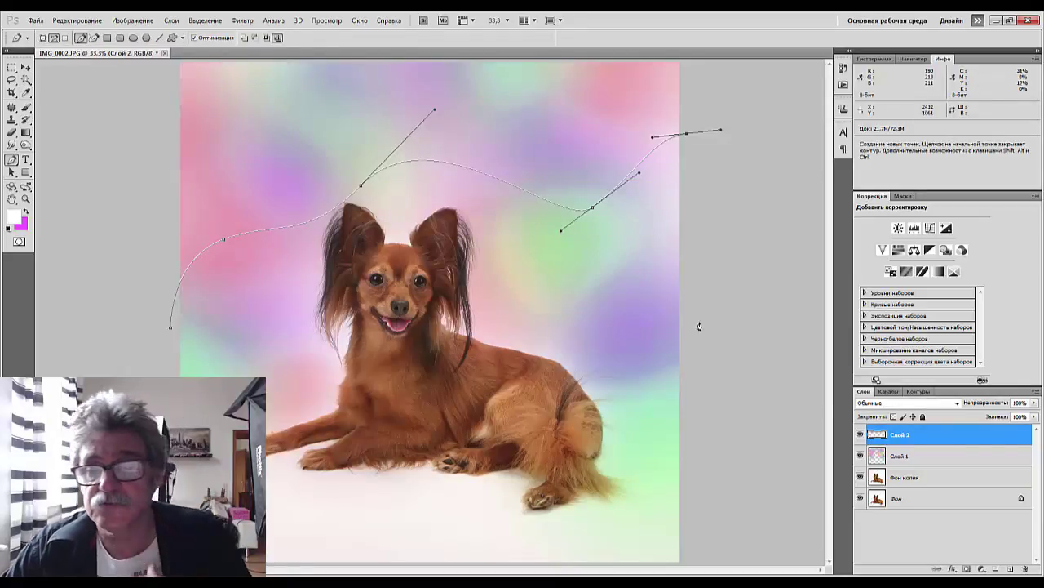
{"action": "left_click", "coordinate": [917, 392]}
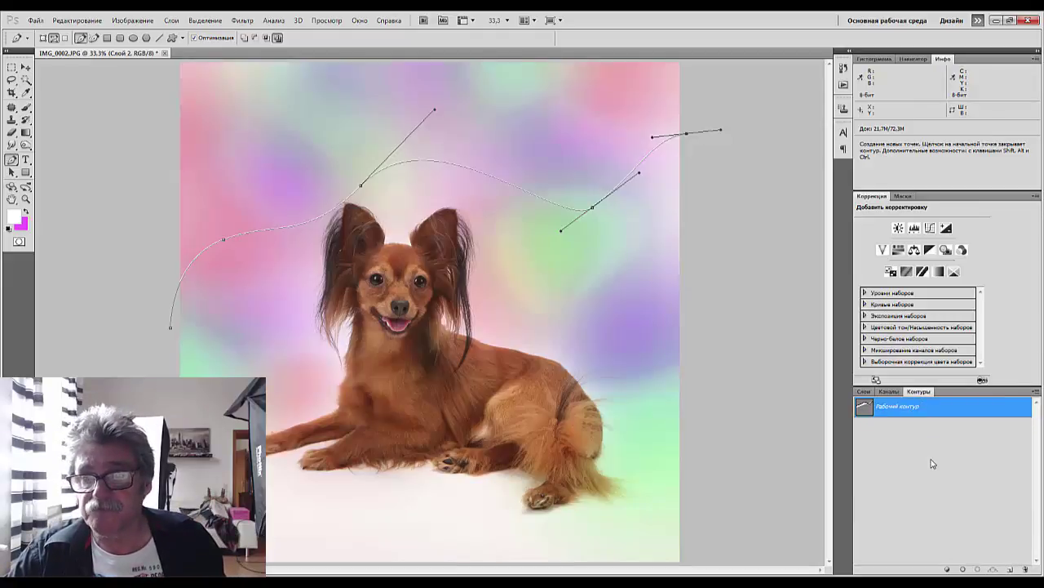
{"action": "left_click", "coordinate": [933, 464]}
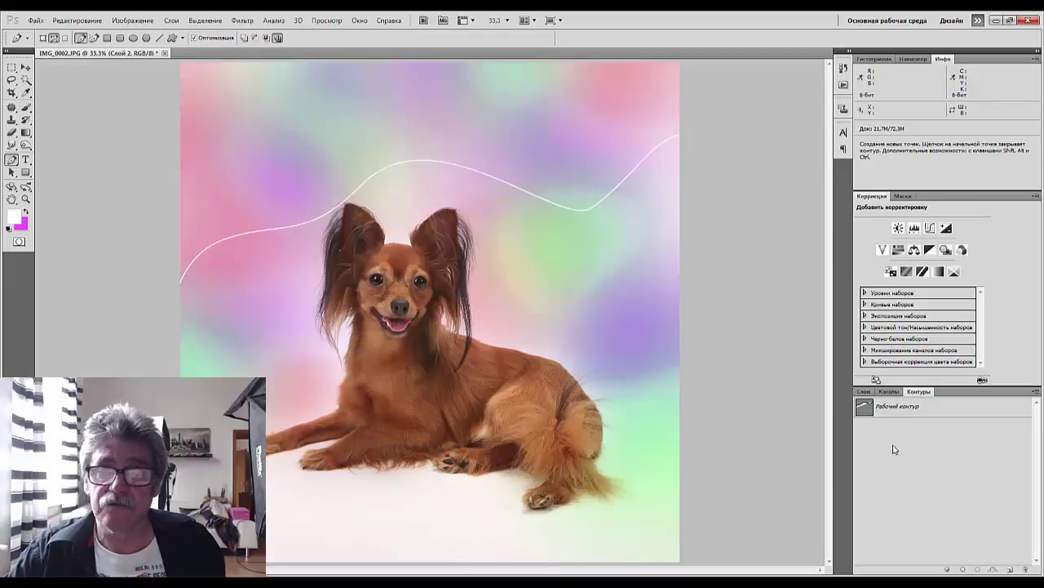
{"action": "left_click", "coordinate": [865, 392]}
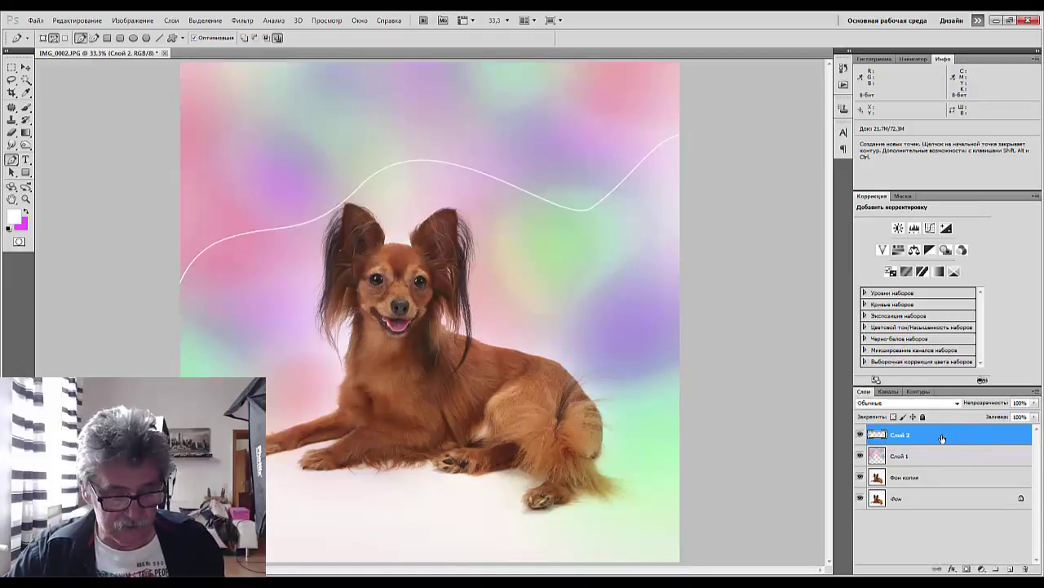
Duplicate the white line's layer and nudge the copy straight up to form a second parallel line above the first
{"action": "key", "text": "ctrl+j"}
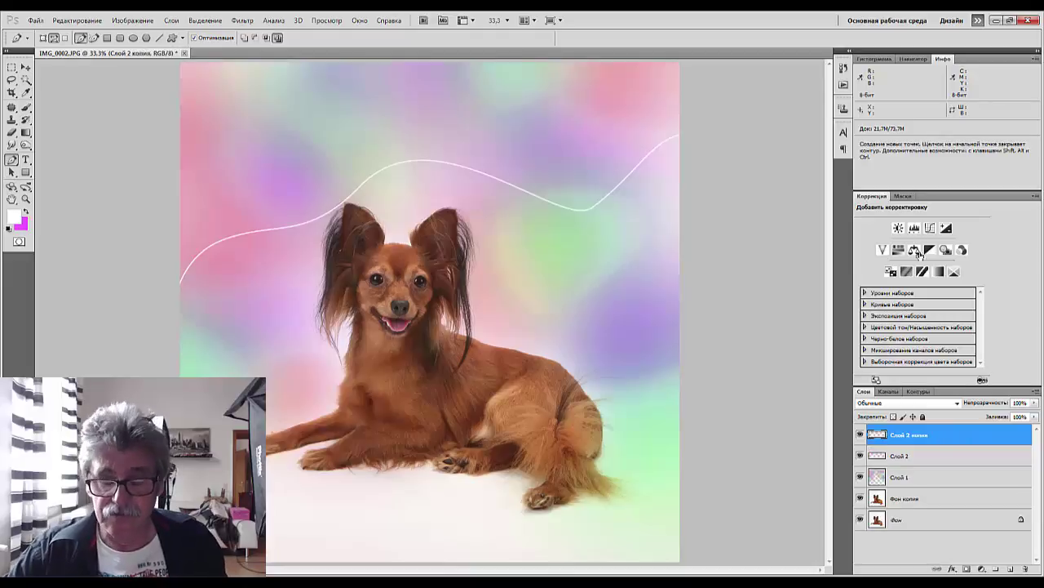
{"action": "left_click", "coordinate": [24, 68]}
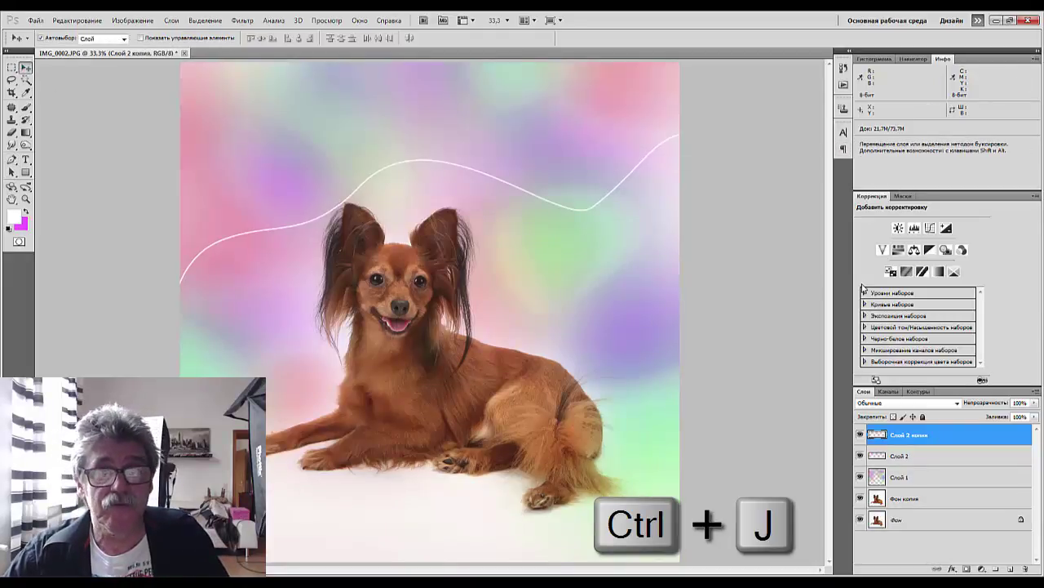
{"action": "key", "text": "Up"}
{"action": "key", "text": "Up"}
{"action": "key", "text": "Up"}
{"action": "key", "text": "Up"}
{"action": "key", "text": "Up"}
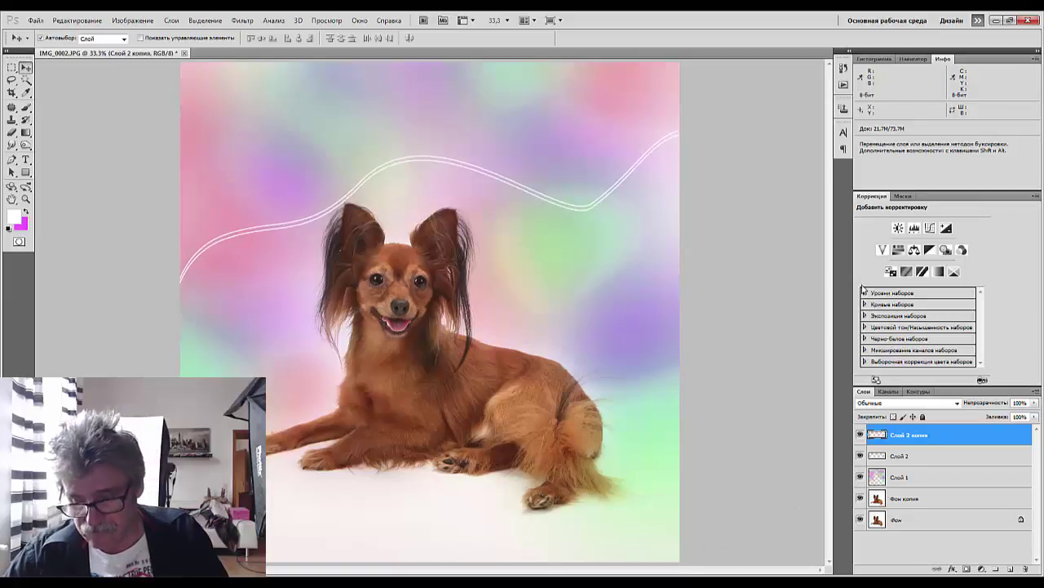
{"action": "key", "text": "shift+Up"}
{"action": "key", "text": "shift+Up"}
{"action": "key", "text": "shift+Up"}
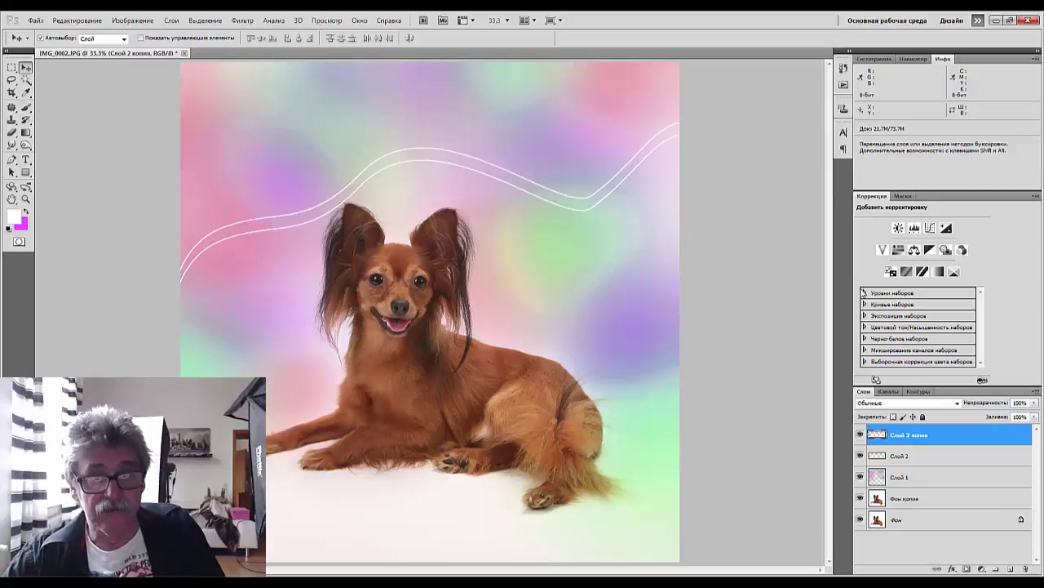
Scale the line copy down to about 84% towards its lower-left corner with Free Transform
{"action": "key", "text": "ctrl+t"}
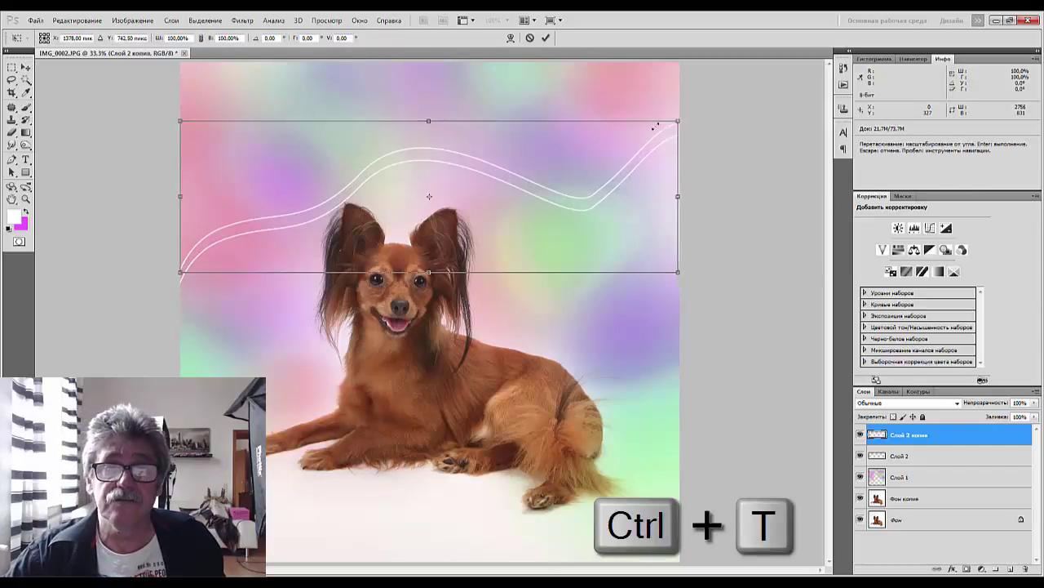
{"action": "left_click_drag", "start_coordinate": [680, 121], "coordinate": [601, 147]}
{"action": "key", "text": "Return"}
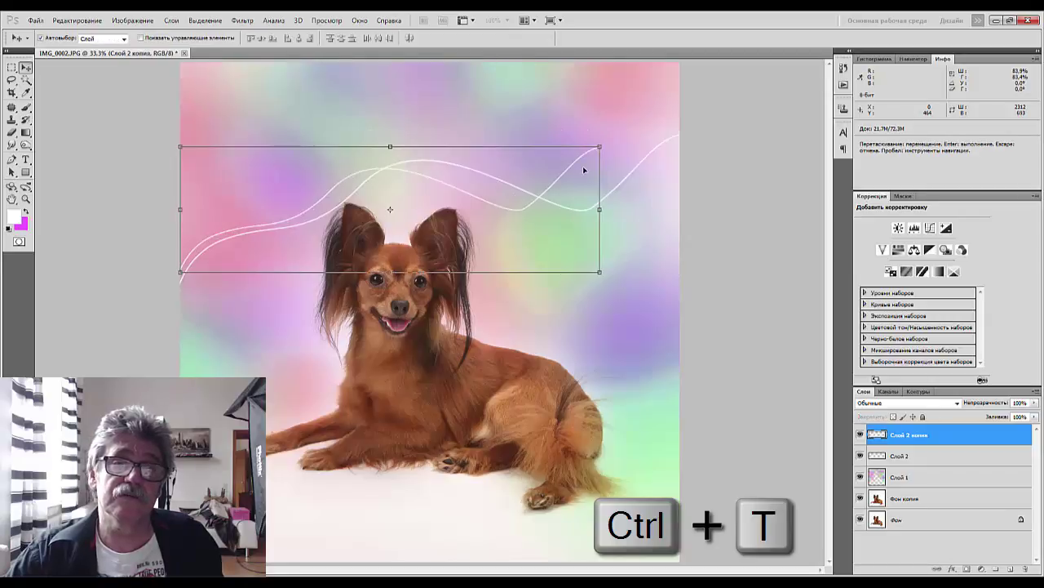
Warp the line copy, stretching its upper-right corner past the image's right edge and its lower-left corner downward
{"action": "key", "text": "ctrl+t"}
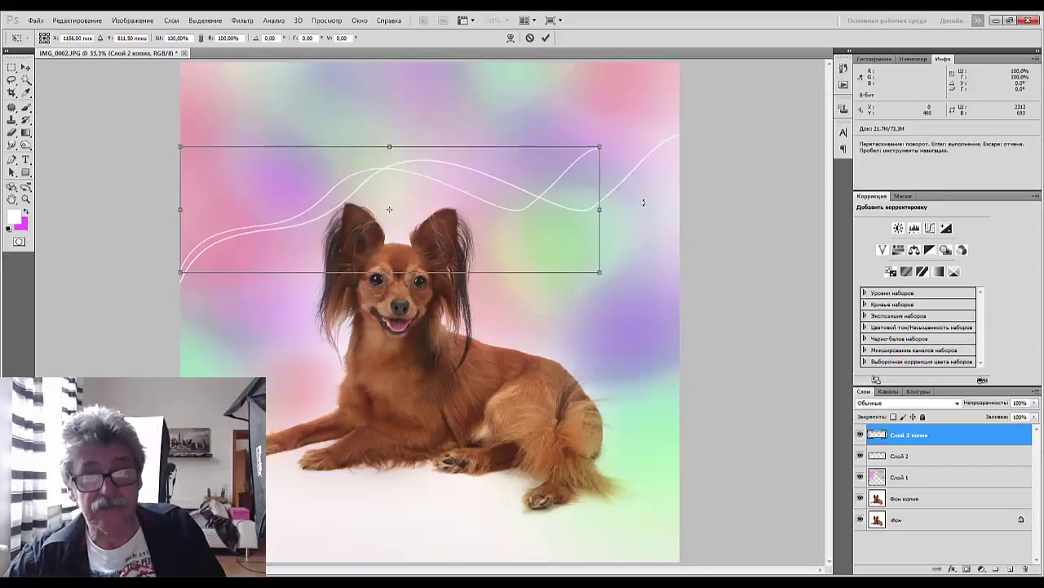
{"action": "right_click", "coordinate": [576, 200]}
{"action": "left_click", "coordinate": [592, 277]}
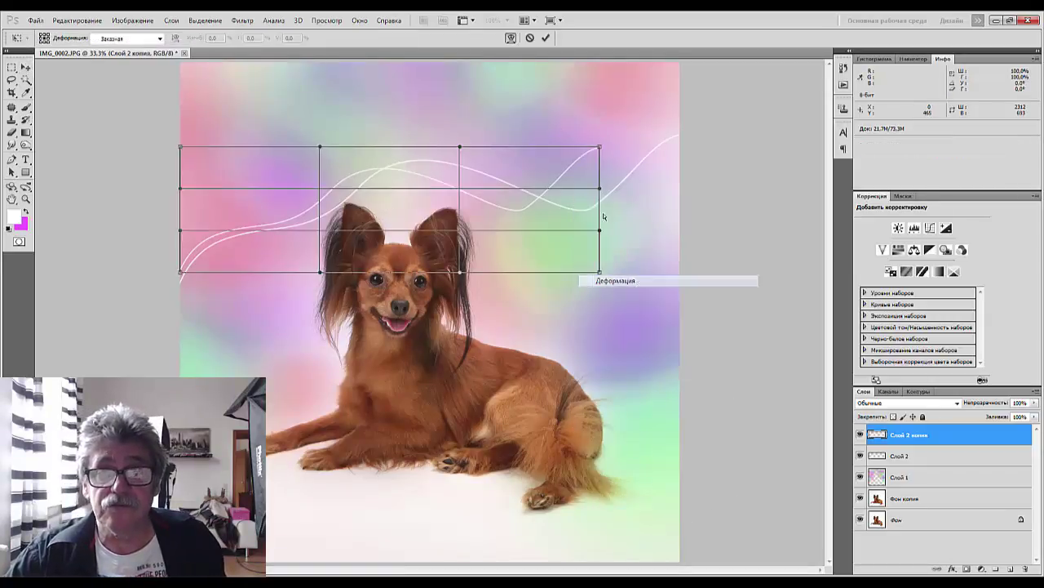
{"action": "left_click_drag", "start_coordinate": [598, 149], "coordinate": [693, 152]}
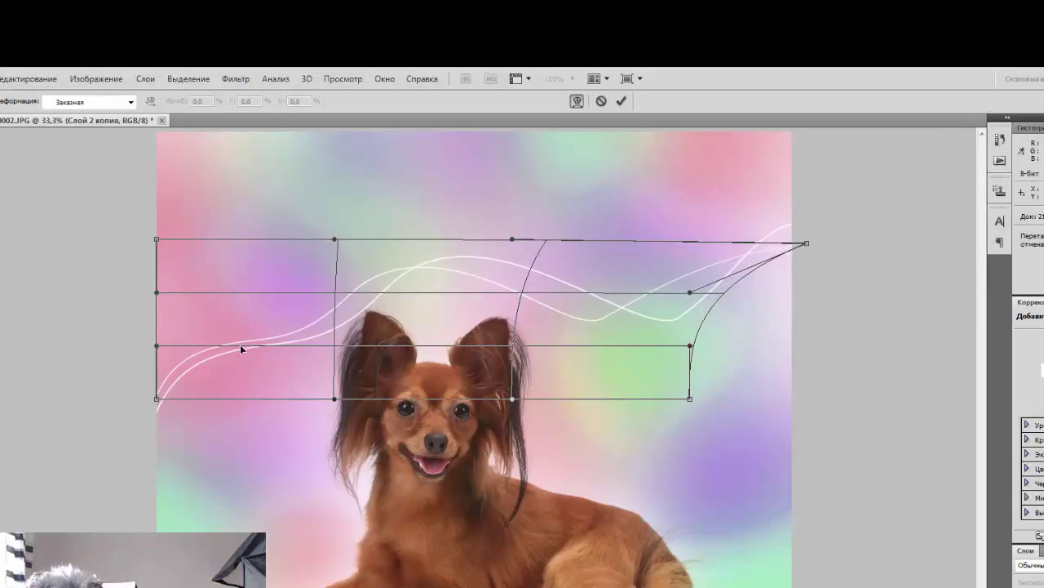
{"action": "left_click_drag", "start_coordinate": [162, 404], "coordinate": [152, 485]}
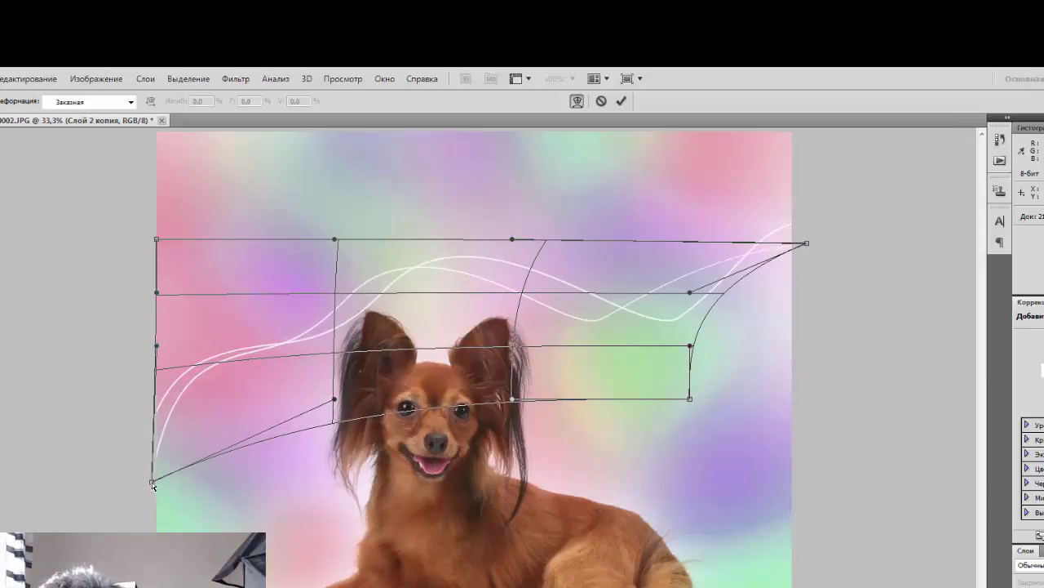
{"action": "key", "text": "Return"}
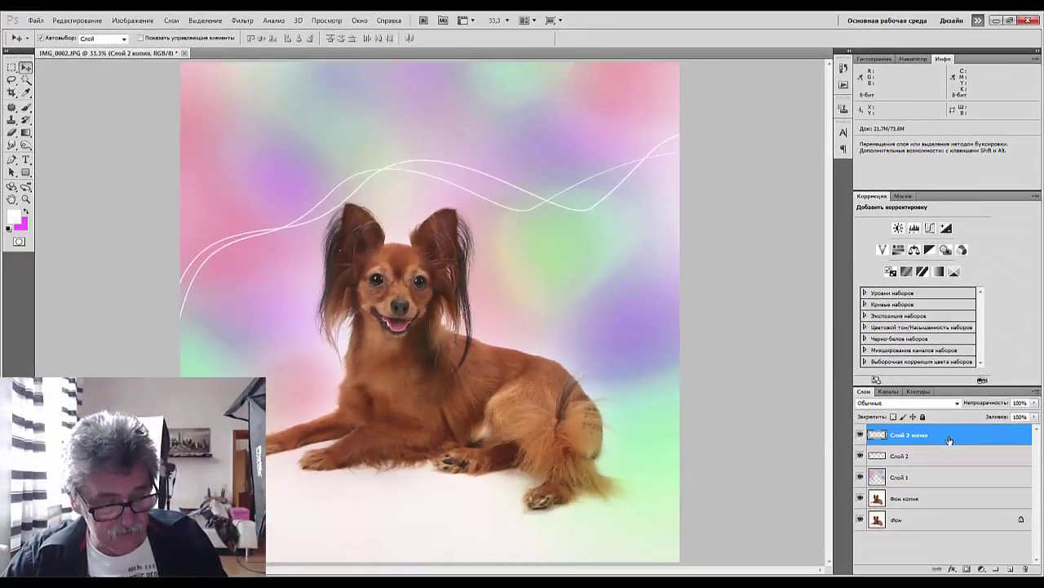
Merge the warped line copy into the line layer below it and duplicate the merged two-line layer
{"action": "key", "text": "ctrl+e"}
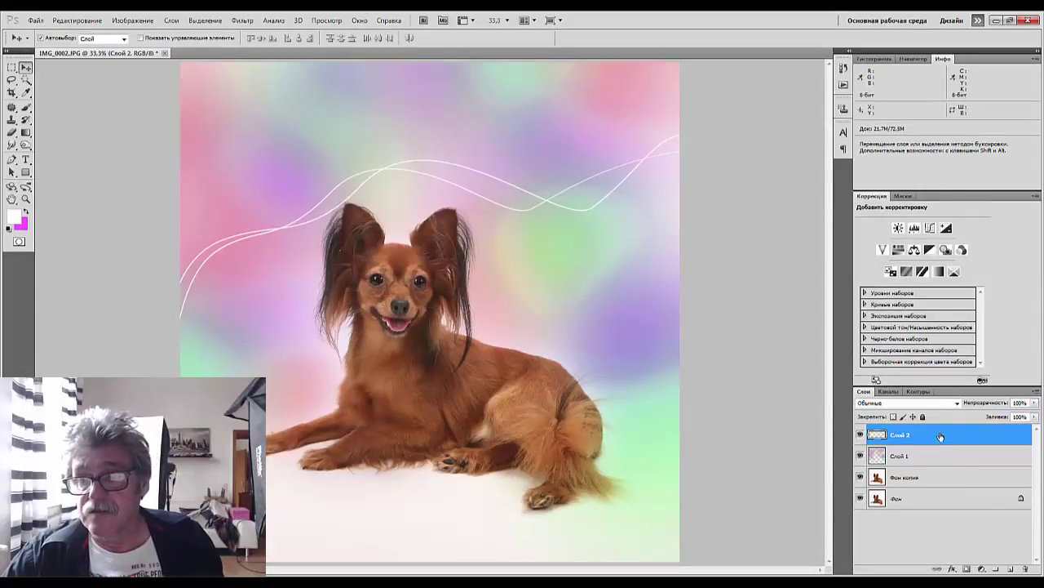
{"action": "key", "text": "ctrl+z"}
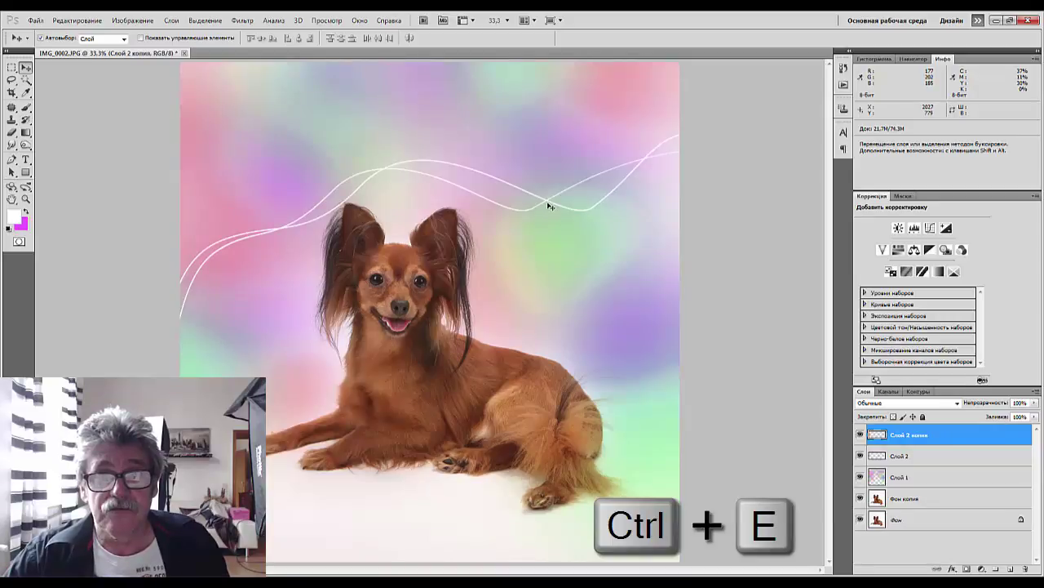
{"action": "key", "text": "alt+bracketleft"}
{"action": "key", "text": "alt+bracketleft"}
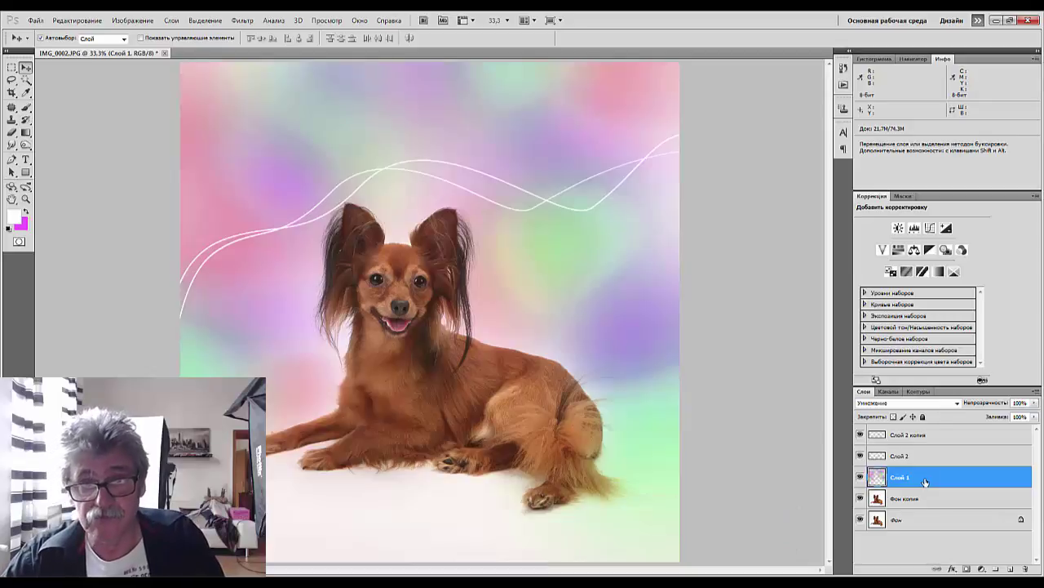
Nudge the duplicated two-line layer straight up so its lines run slightly above the originals
{"action": "left_click", "coordinate": [908, 435]}
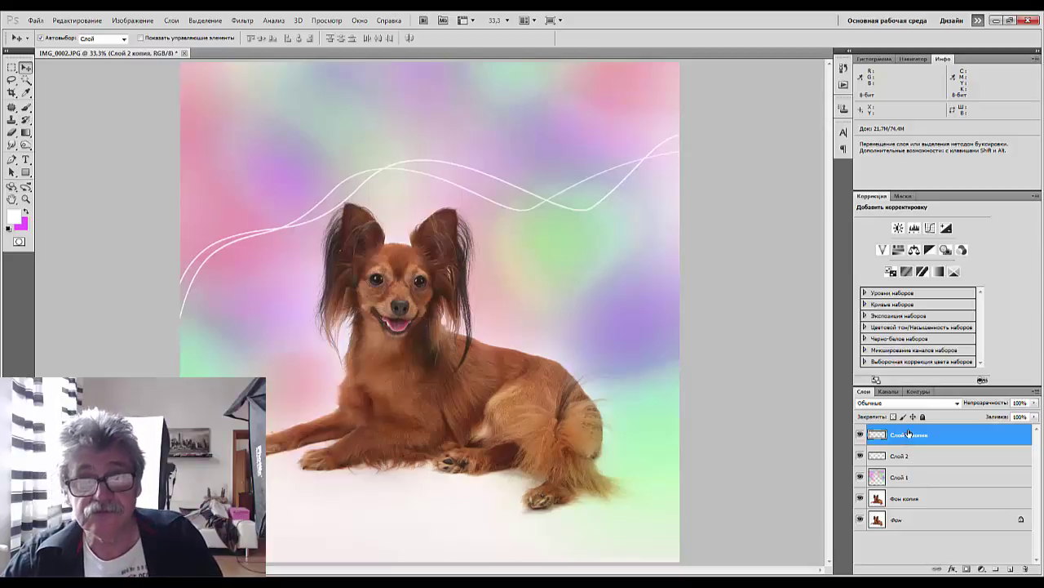
{"action": "key", "text": "Up"}
{"action": "key", "text": "Up"}
{"action": "key", "text": "Up"}
{"action": "key", "text": "Up"}
{"action": "key", "text": "Up"}
{"action": "key", "text": "Up"}
{"action": "key", "text": "Up"}
{"action": "key", "text": "Up"}
{"action": "key", "text": "Up"}
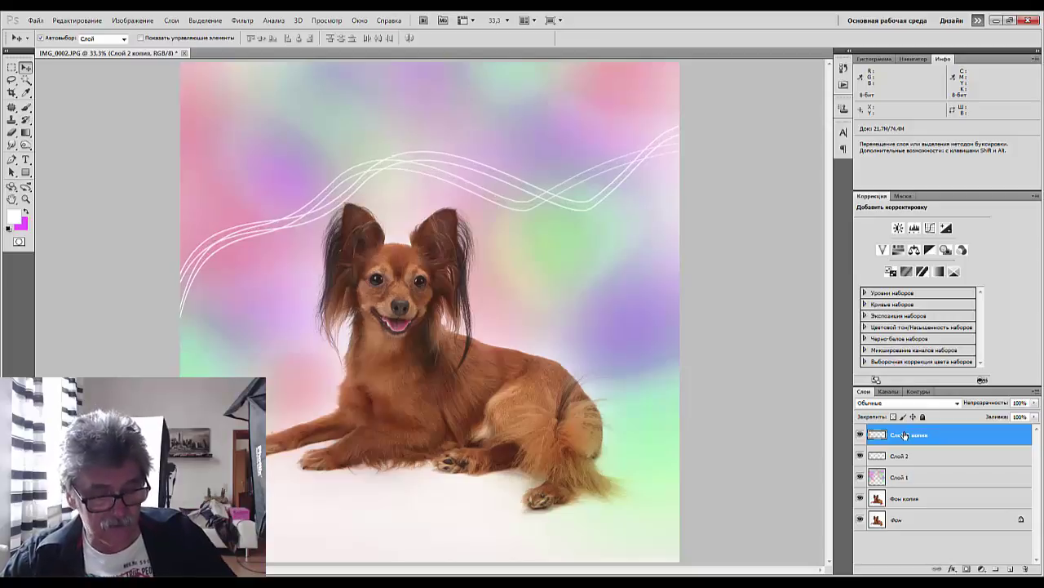
Narrow the two-line copy to about 88% width and warp its upper-right corner outward and down, bending the right side inward
{"action": "key", "text": "ctrl+t"}
{"action": "mouse_move", "coordinate": [698, 225]}
{"action": "left_mouse_down"}
{"action": "mouse_move", "coordinate": [624, 241]}
{"action": "mouse_move", "coordinate": [596, 267]}
{"action": "mouse_move", "coordinate": [630, 258]}
{"action": "left_mouse_up"}
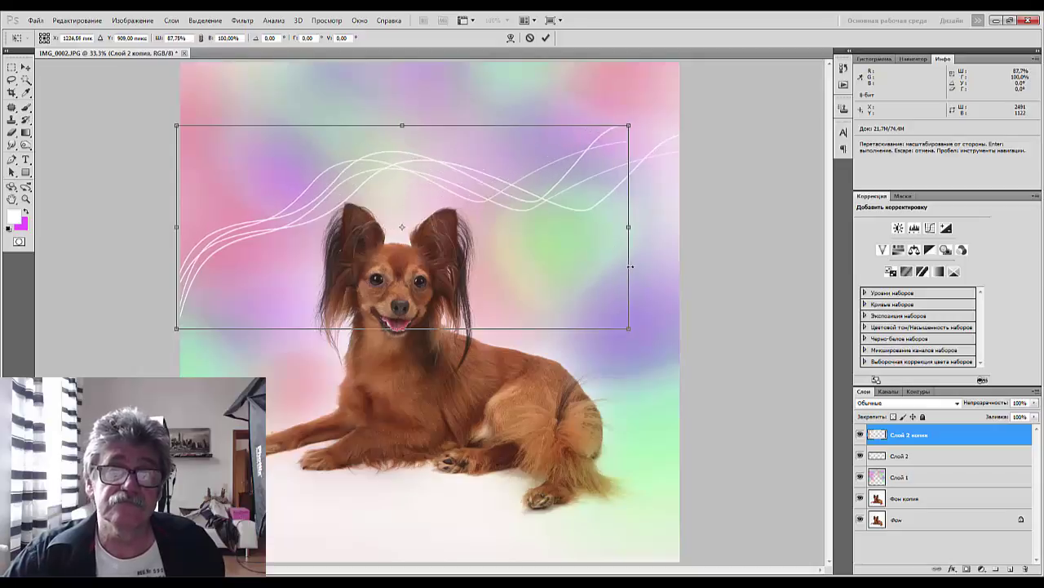
{"action": "right_click", "coordinate": [586, 246]}
{"action": "left_click", "coordinate": [631, 334]}
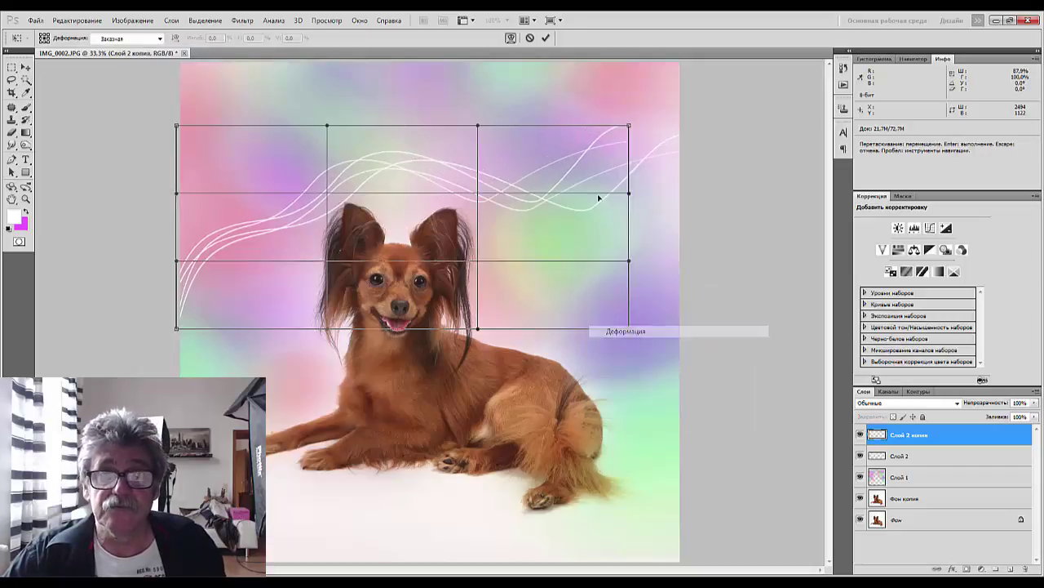
{"action": "left_click_drag", "start_coordinate": [623, 154], "coordinate": [560, 193]}
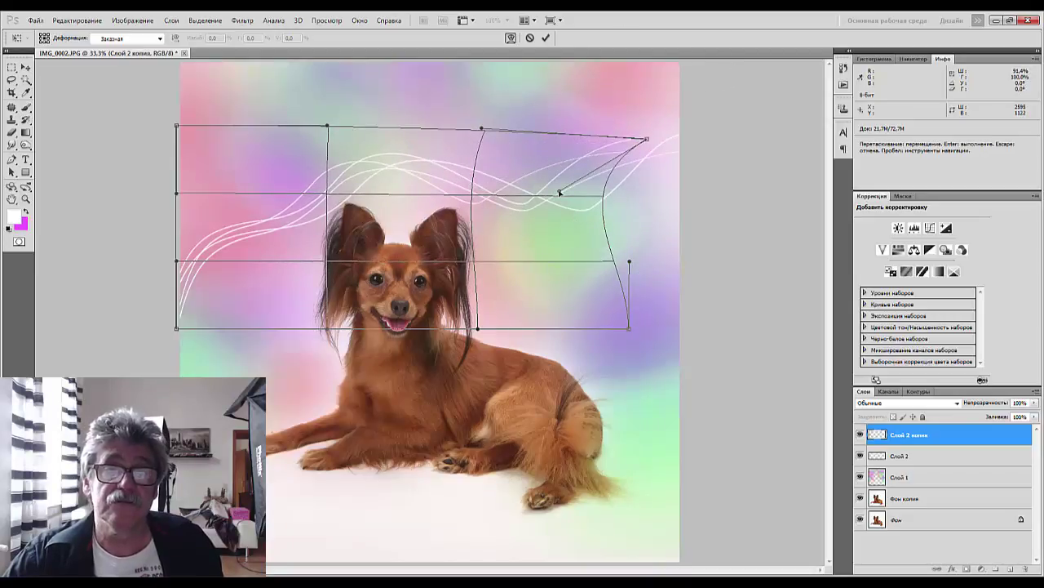
{"action": "key", "text": "Return"}
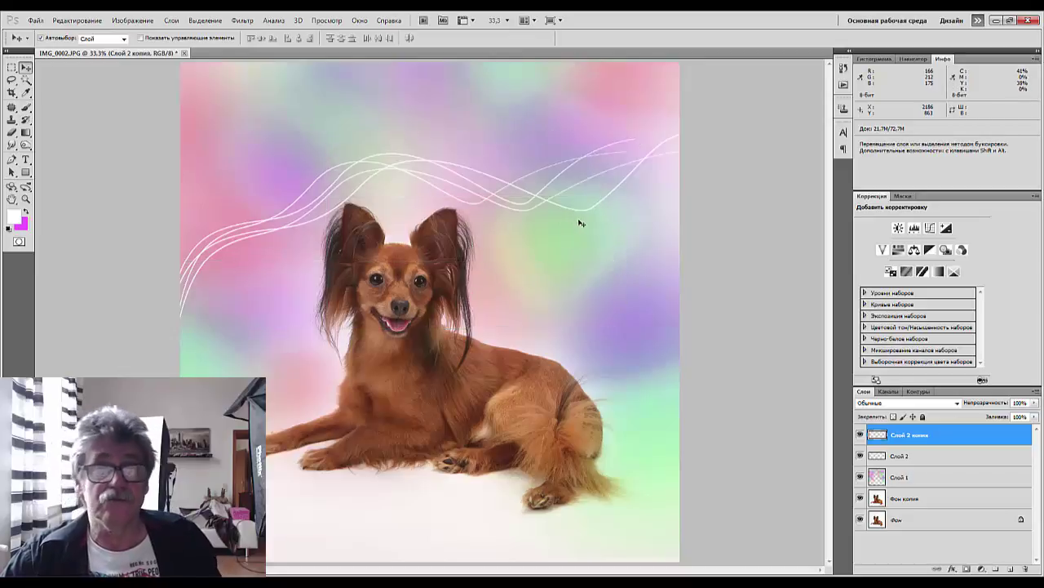
Scale the two-line copy down to about 95% in width and height, keeping its lower-left corner in place
{"action": "key", "text": "ctrl+t"}
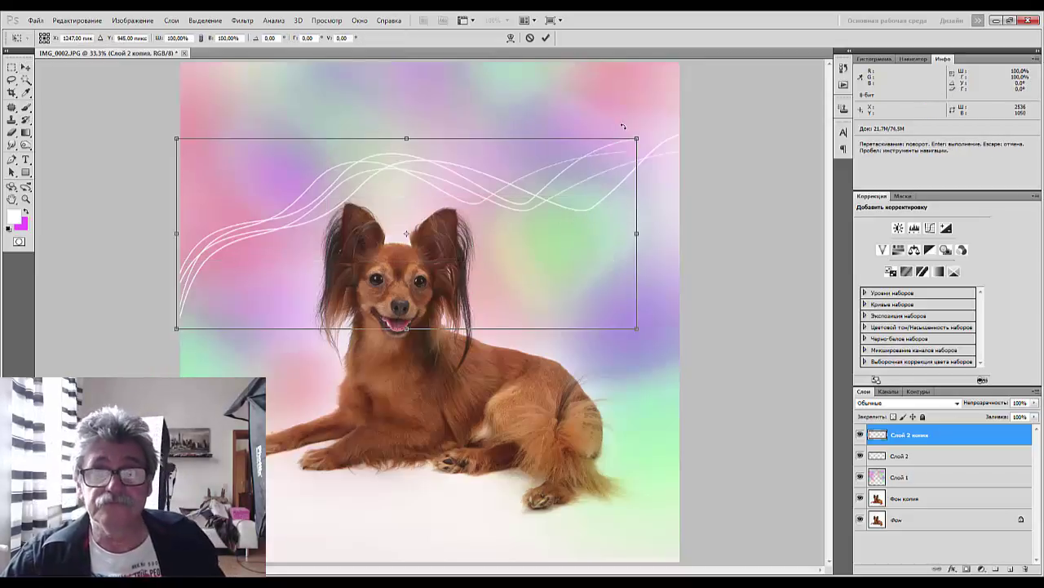
{"action": "left_click_drag", "start_coordinate": [636, 141], "coordinate": [624, 168]}
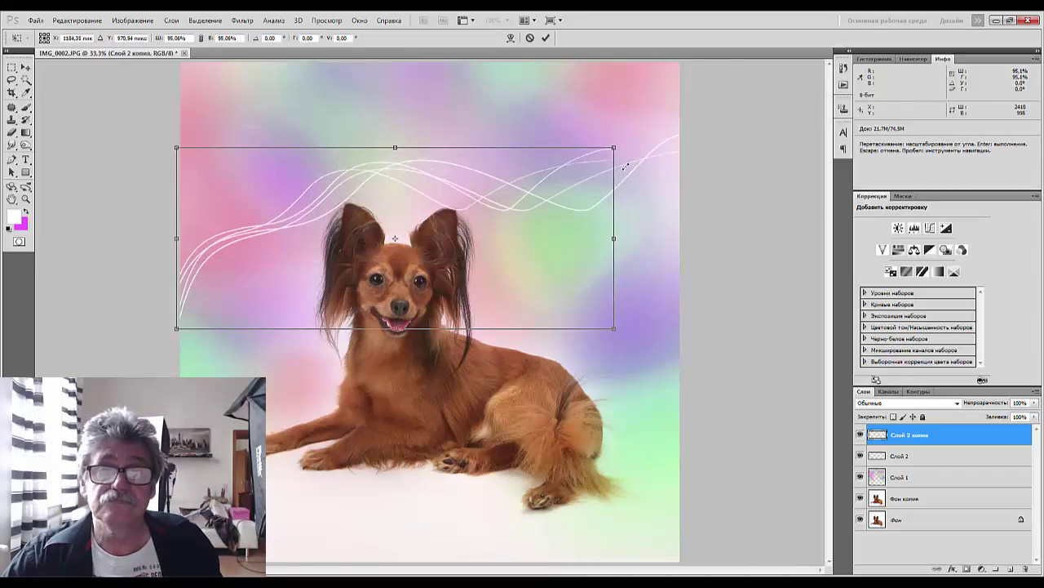
Try flipping the scaled line copy horizontally and undo the flip
{"action": "right_click", "coordinate": [591, 196]}
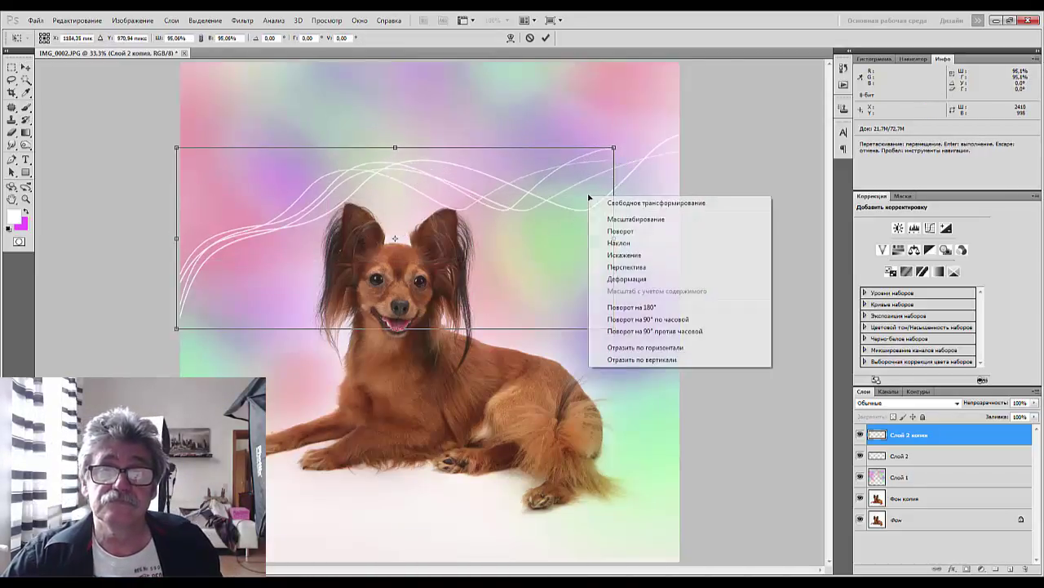
{"action": "left_click", "coordinate": [634, 349]}
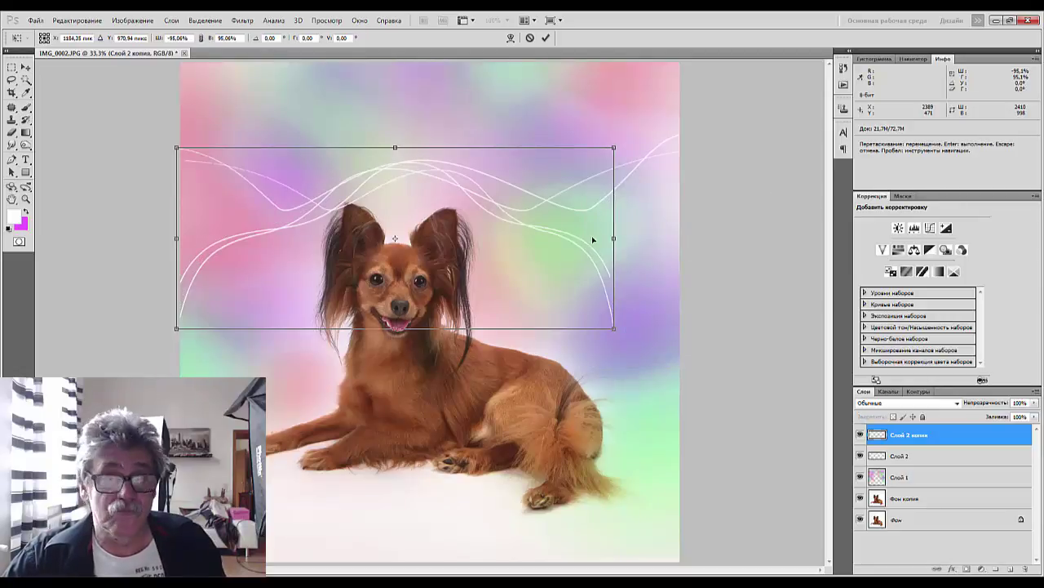
{"action": "key", "text": "ctrl+z"}
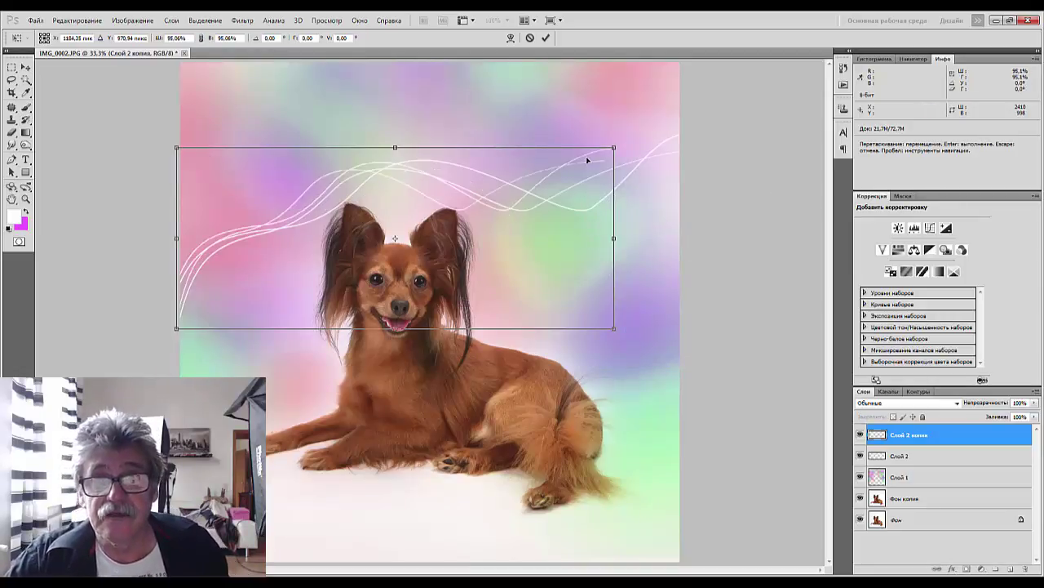
Warp the scaled line copy, pulling its upper-right corner outward and slightly up past the image's right edge
{"action": "right_click", "coordinate": [587, 160]}
{"action": "left_click", "coordinate": [669, 239]}
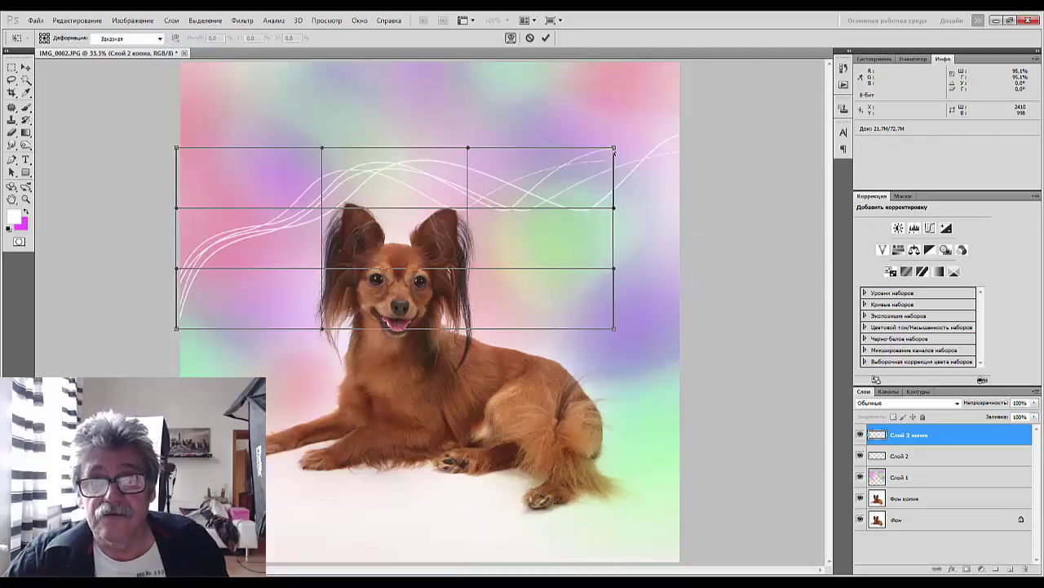
{"action": "left_click_drag", "start_coordinate": [614, 150], "coordinate": [690, 138]}
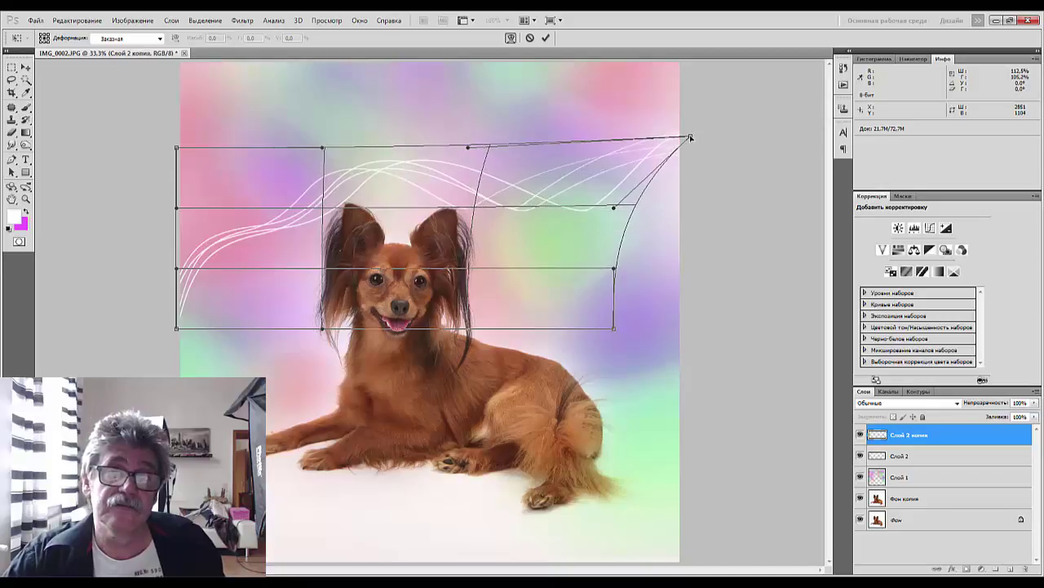
{"action": "key", "text": "Return"}
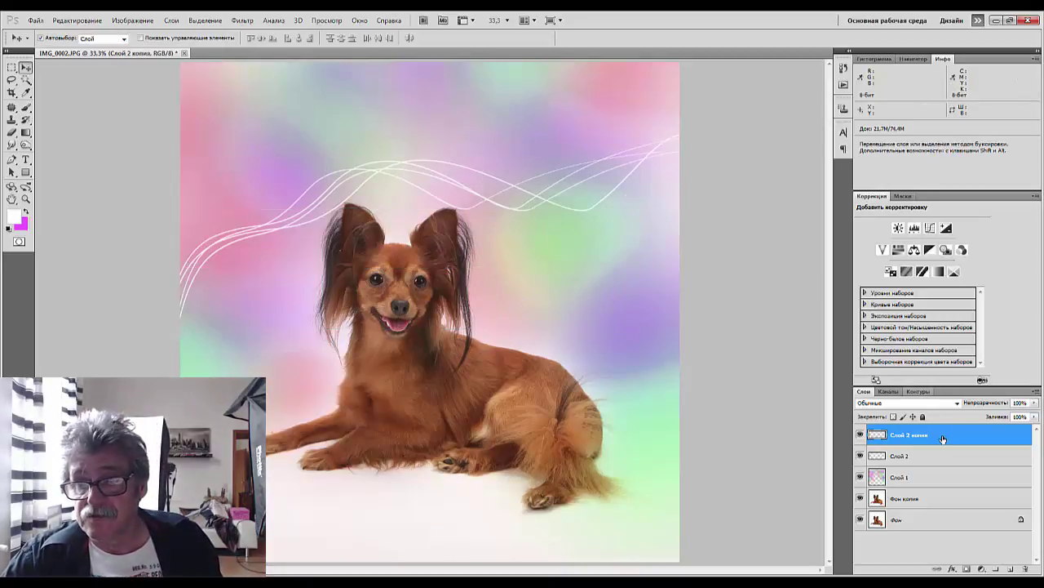
Merge the four wavy lines into one layer and duplicate that layer
{"action": "key", "text": "ctrl+e"}
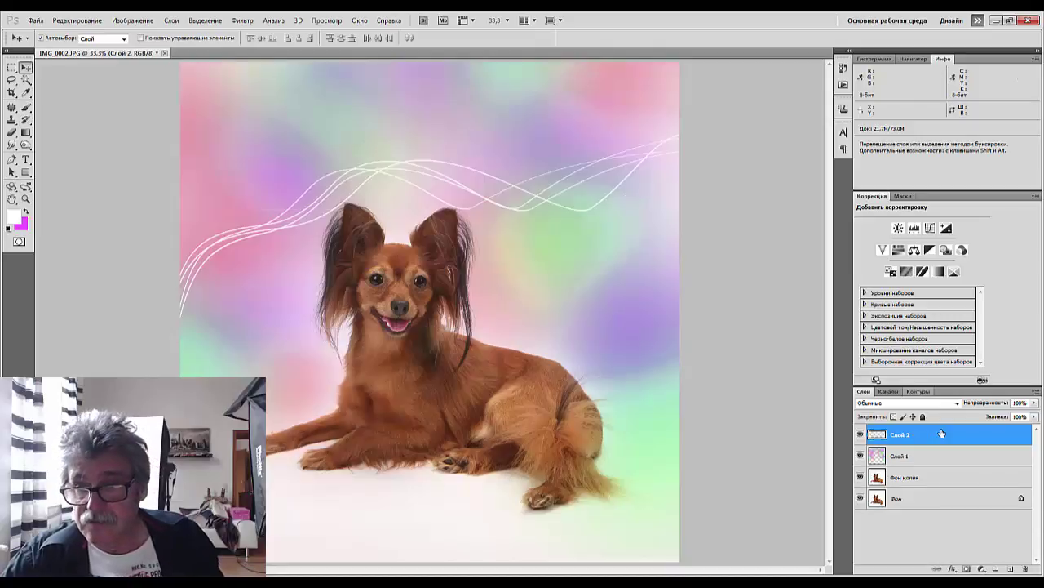
{"action": "key", "text": "ctrl+j"}
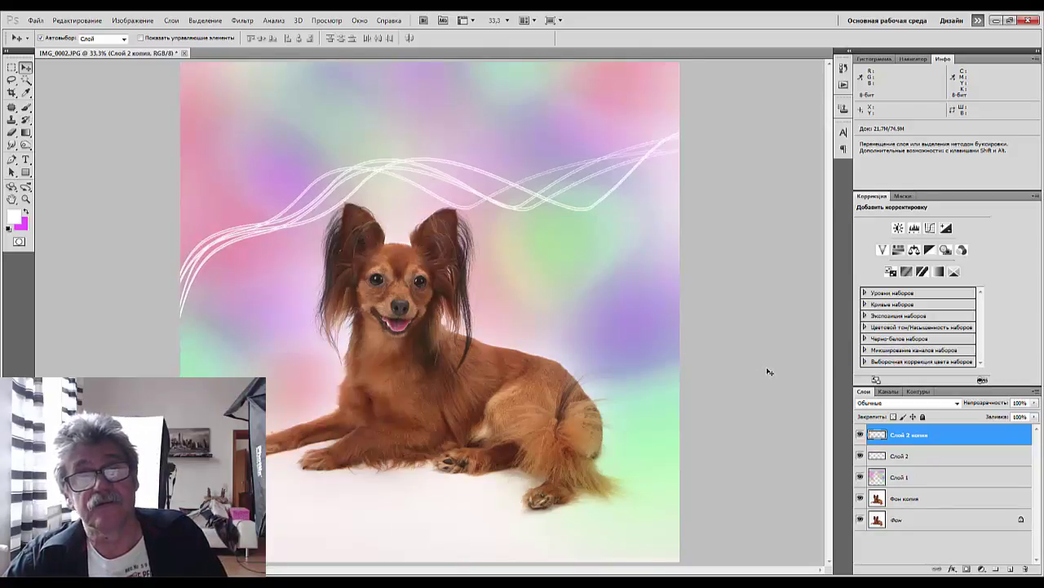
Nudge the duplicated four-line layer straight up so its lines run above the originals
{"action": "key", "text": "shift+Up"}
{"action": "key", "text": "shift+Up"}
{"action": "key", "text": "shift+Up"}
{"action": "key", "text": "shift+Up"}
{"action": "key", "text": "shift+Up"}
{"action": "key", "text": "shift+Up"}
{"action": "key", "text": "shift+Up"}
{"action": "key", "text": "shift+Up"}
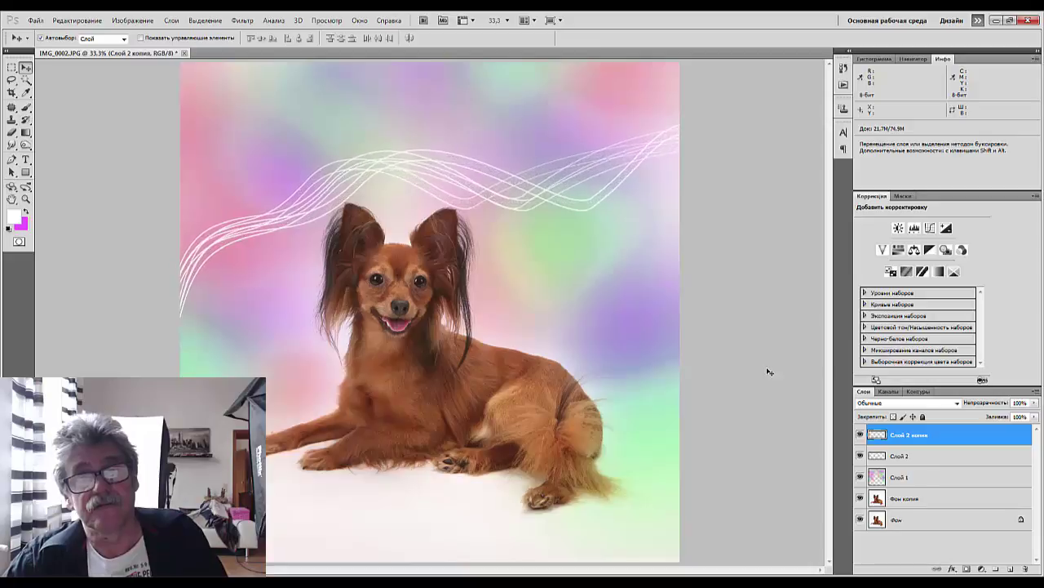
{"action": "key", "text": "shift+Up"}
{"action": "key", "text": "shift+Up"}
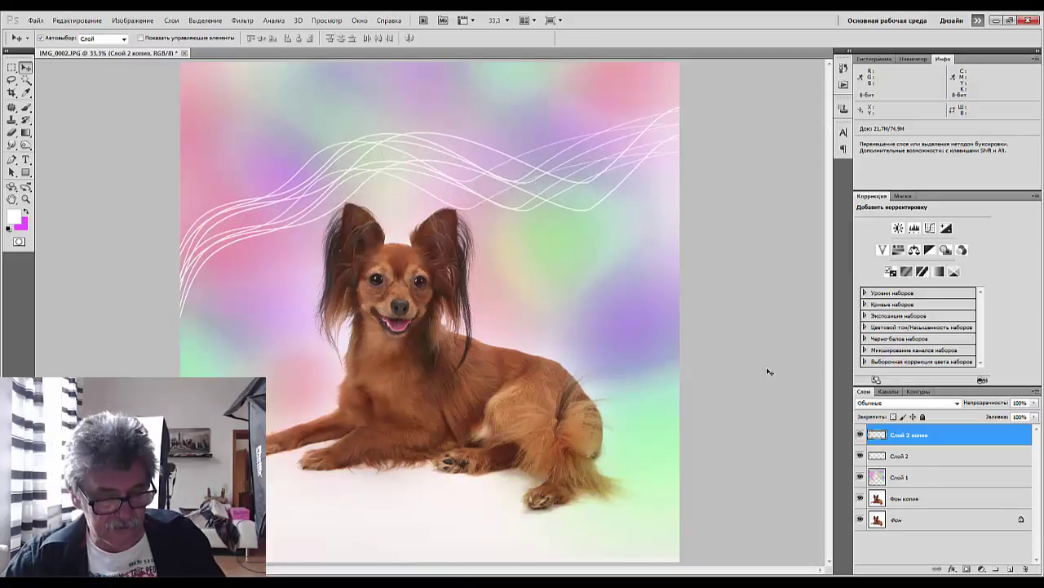
Warp the four-line copy, bending its left and right parts downward across the originals, and merge it into the line layer below
{"action": "key", "text": "ctrl+t"}
{"action": "right_click", "coordinate": [627, 197]}
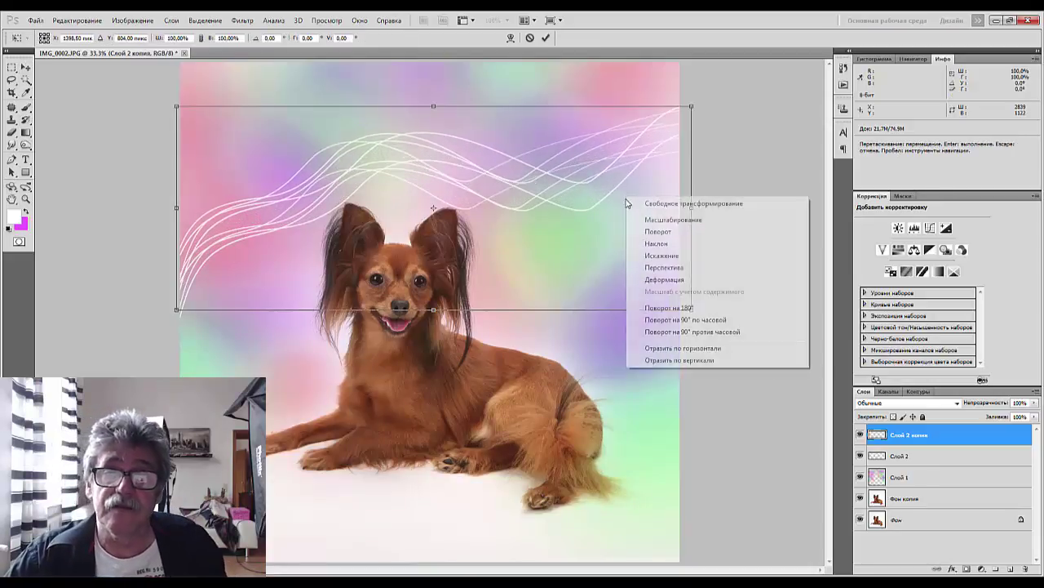
{"action": "left_click", "coordinate": [668, 284]}
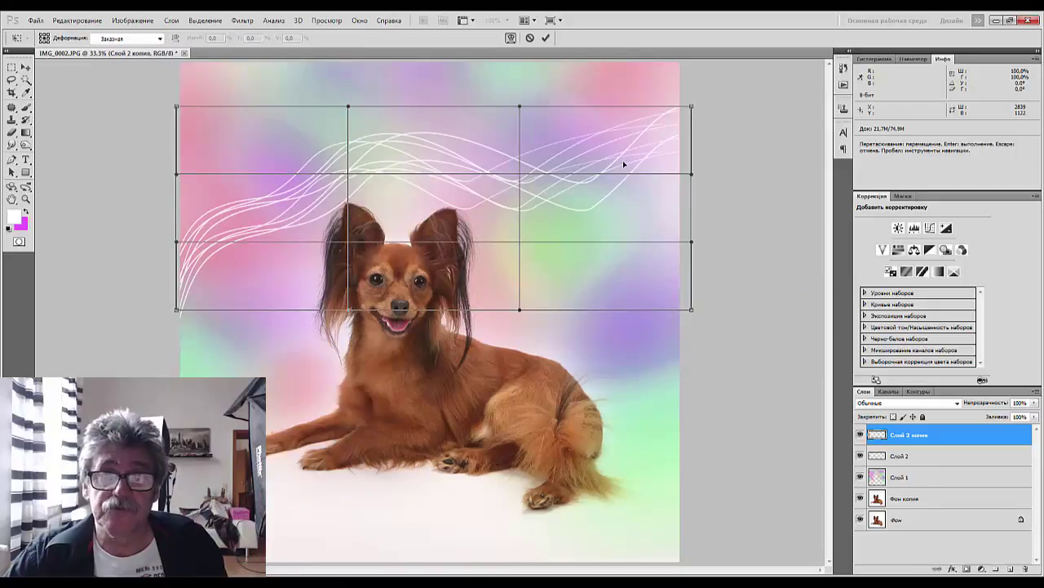
{"action": "mouse_move", "coordinate": [622, 160]}
{"action": "left_mouse_down"}
{"action": "mouse_move", "coordinate": [604, 204]}
{"action": "mouse_move", "coordinate": [536, 209]}
{"action": "mouse_move", "coordinate": [566, 238]}
{"action": "mouse_move", "coordinate": [593, 226]}
{"action": "left_mouse_up"}
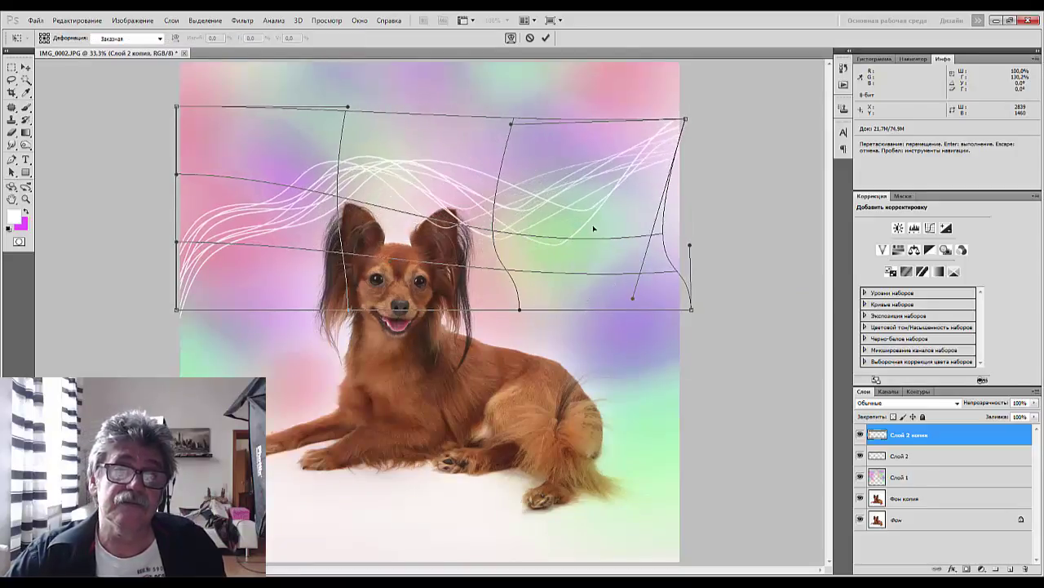
{"action": "mouse_move", "coordinate": [270, 208]}
{"action": "left_mouse_down"}
{"action": "mouse_move", "coordinate": [246, 289]}
{"action": "mouse_move", "coordinate": [224, 289]}
{"action": "left_mouse_up"}
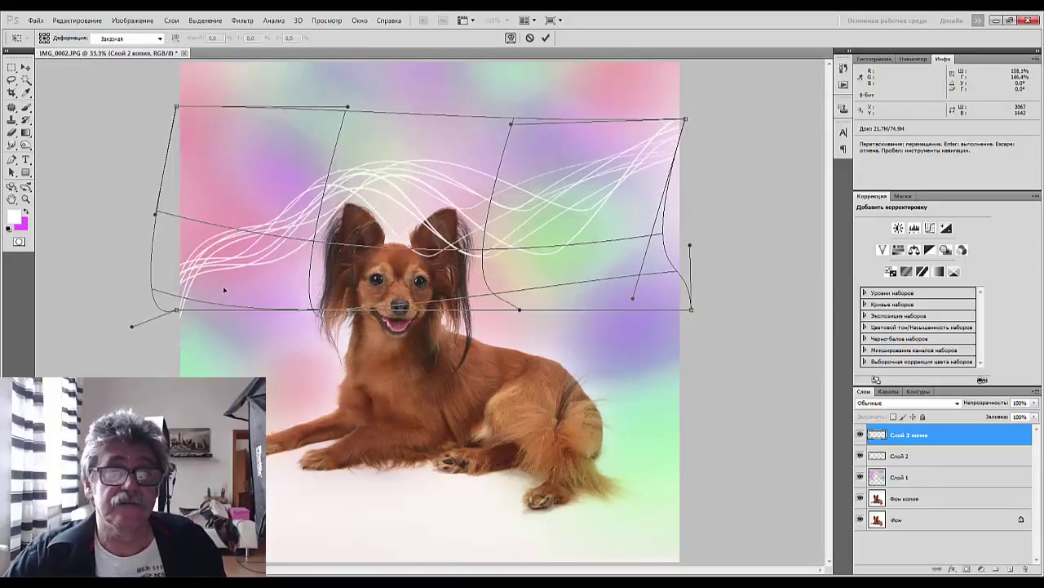
{"action": "mouse_move", "coordinate": [538, 204]}
{"action": "left_mouse_down"}
{"action": "mouse_move", "coordinate": [573, 201]}
{"action": "mouse_move", "coordinate": [508, 212]}
{"action": "left_mouse_up"}
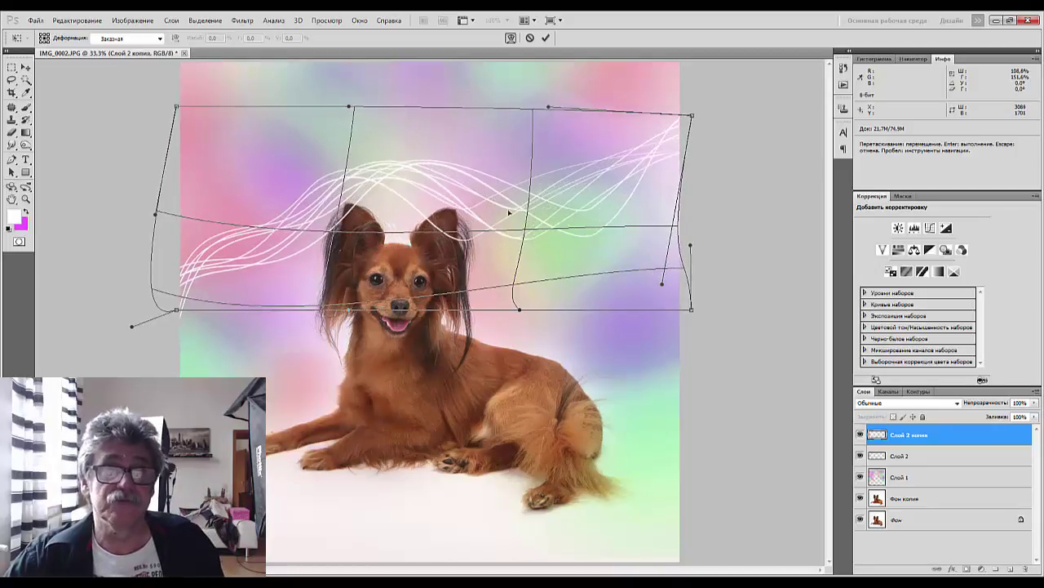
{"action": "left_click_drag", "start_coordinate": [316, 234], "coordinate": [315, 222]}
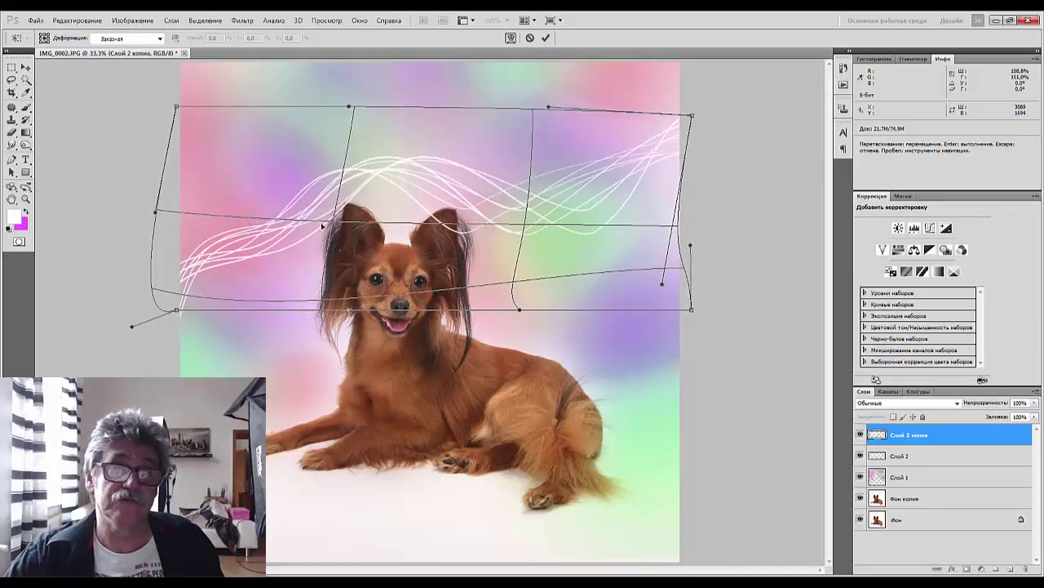
{"action": "key", "text": "Return"}
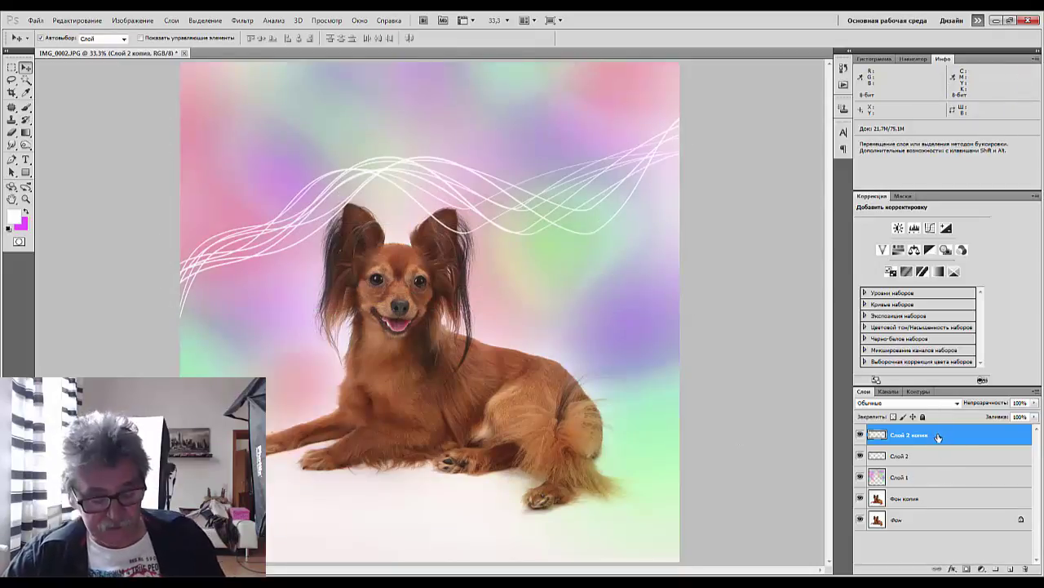
{"action": "key", "text": "ctrl+e"}
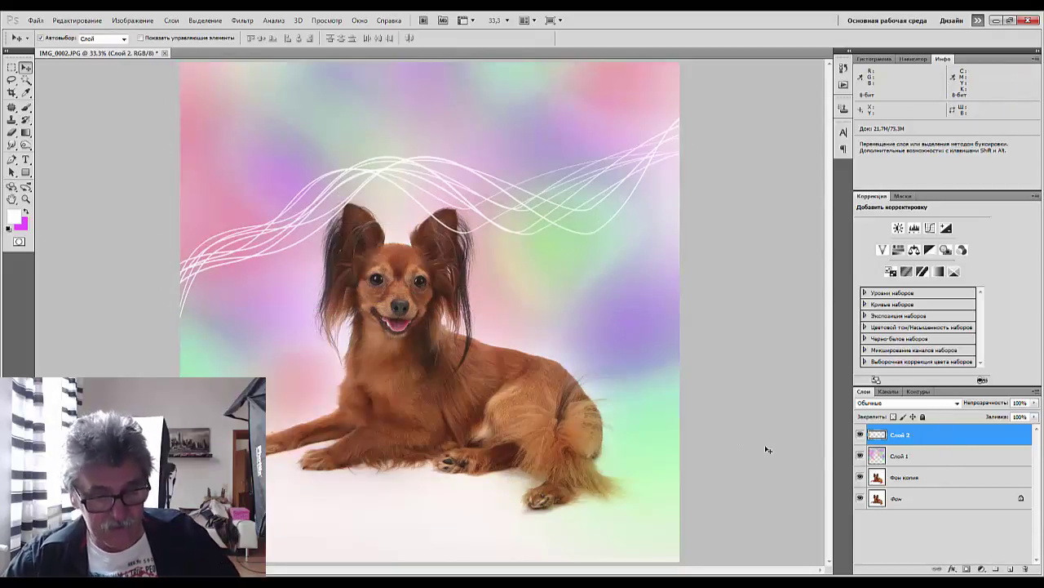
Rotate the merged line layer about 13.1° counterclockwise and move it up toward the image's top edge
{"action": "key", "text": "ctrl+t"}
{"action": "left_click_drag", "start_coordinate": [720, 264], "coordinate": [703, 189]}
{"action": "left_click_drag", "start_coordinate": [477, 181], "coordinate": [487, 140]}
Warp the rotated lines, stretching the right end past the image's upper-right corner and the lower-left end beyond the left edge
{"action": "key", "text": "ctrl+minus"}
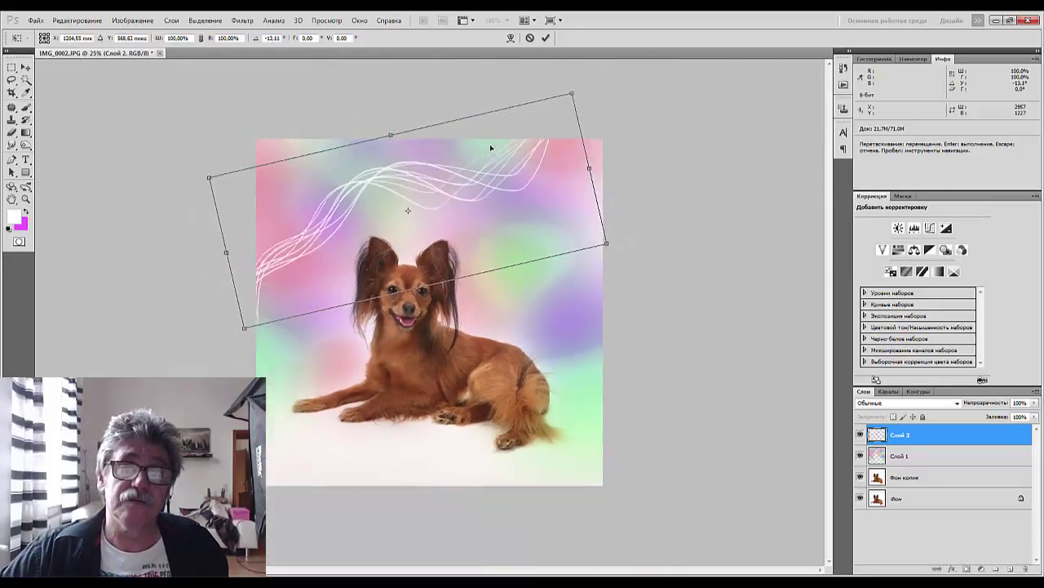
{"action": "key", "text": "ctrl+minus"}
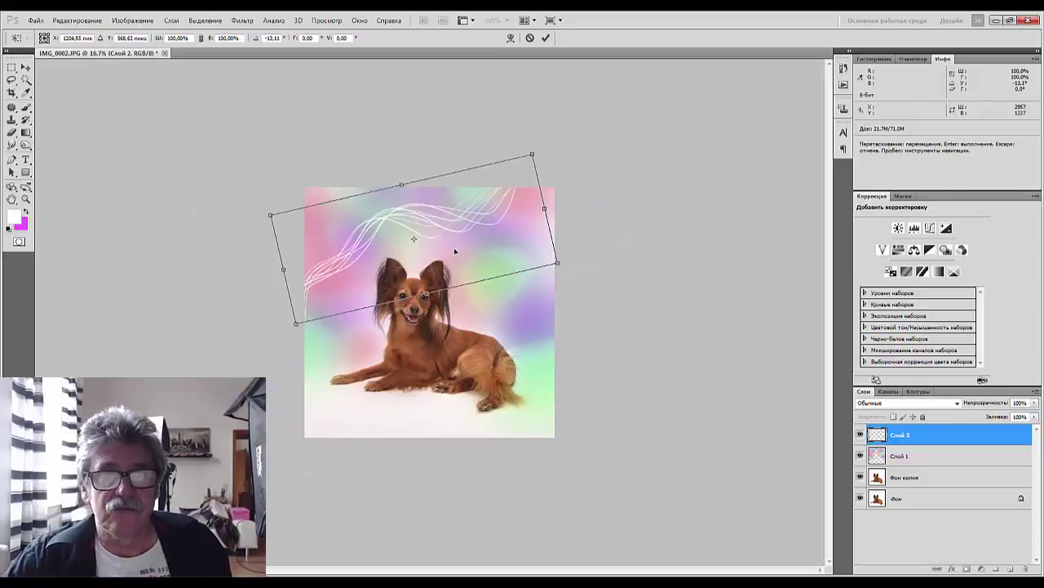
{"action": "right_click", "coordinate": [453, 251]}
{"action": "left_click", "coordinate": [493, 333]}
{"action": "left_click_drag", "start_coordinate": [540, 190], "coordinate": [661, 187]}
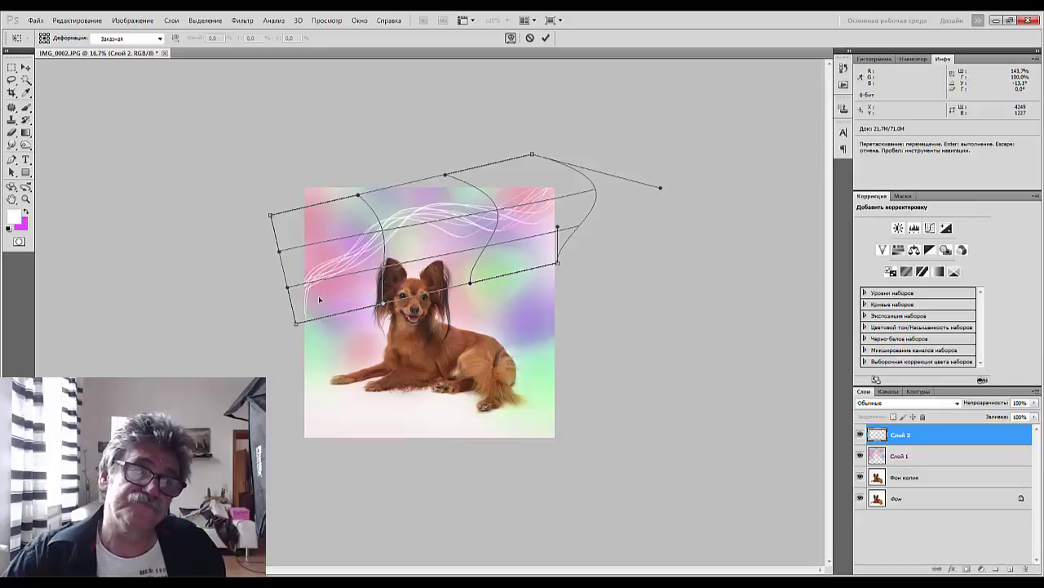
{"action": "left_click_drag", "start_coordinate": [320, 299], "coordinate": [298, 327]}
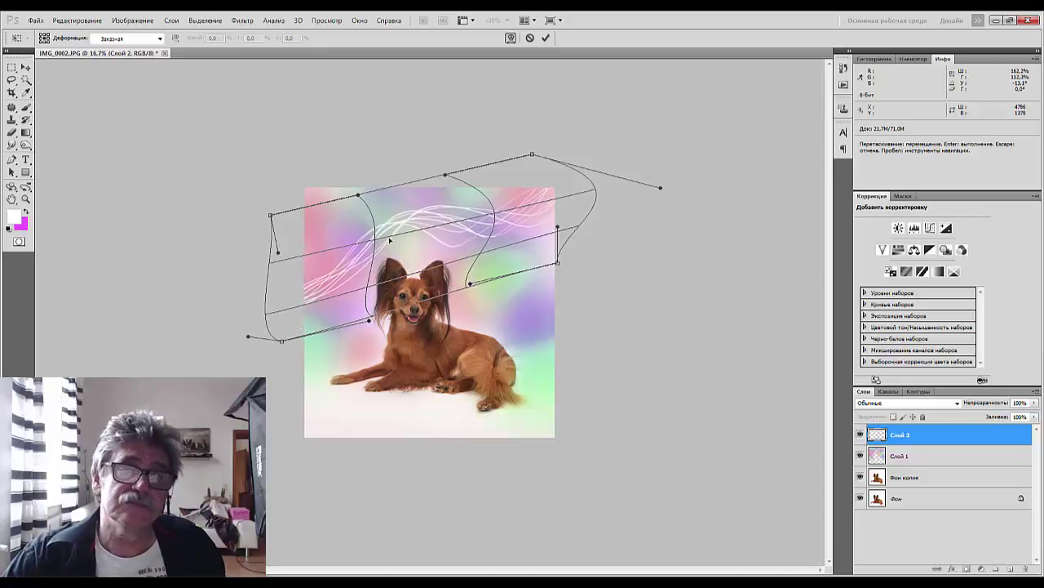
{"action": "mouse_move", "coordinate": [390, 240]}
{"action": "left_mouse_down"}
{"action": "mouse_move", "coordinate": [325, 311]}
{"action": "mouse_move", "coordinate": [278, 314]}
{"action": "mouse_move", "coordinate": [275, 292]}
{"action": "mouse_move", "coordinate": [269, 303]}
{"action": "left_mouse_up"}
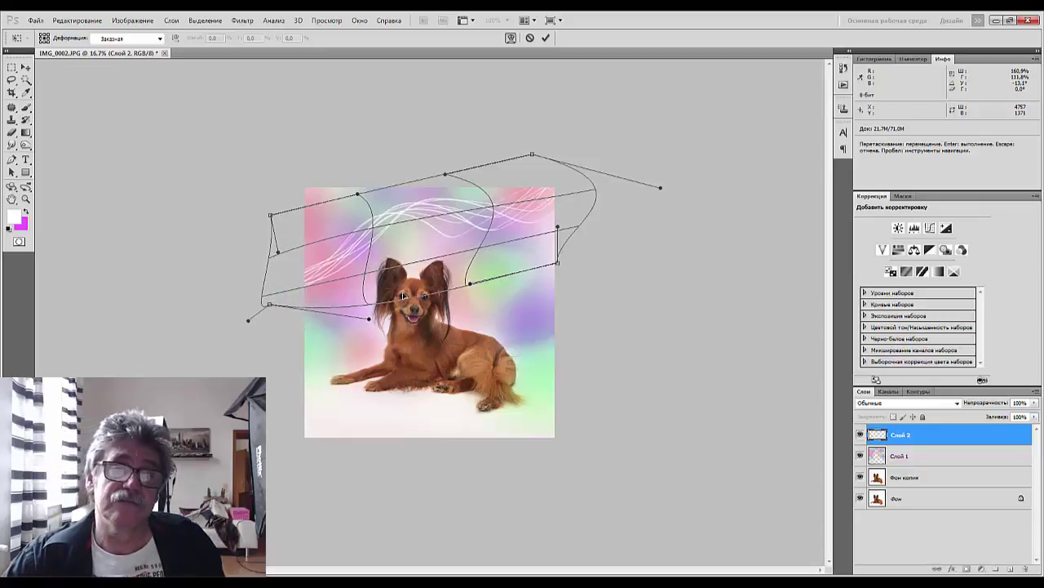
{"action": "left_click_drag", "start_coordinate": [416, 232], "coordinate": [403, 248]}
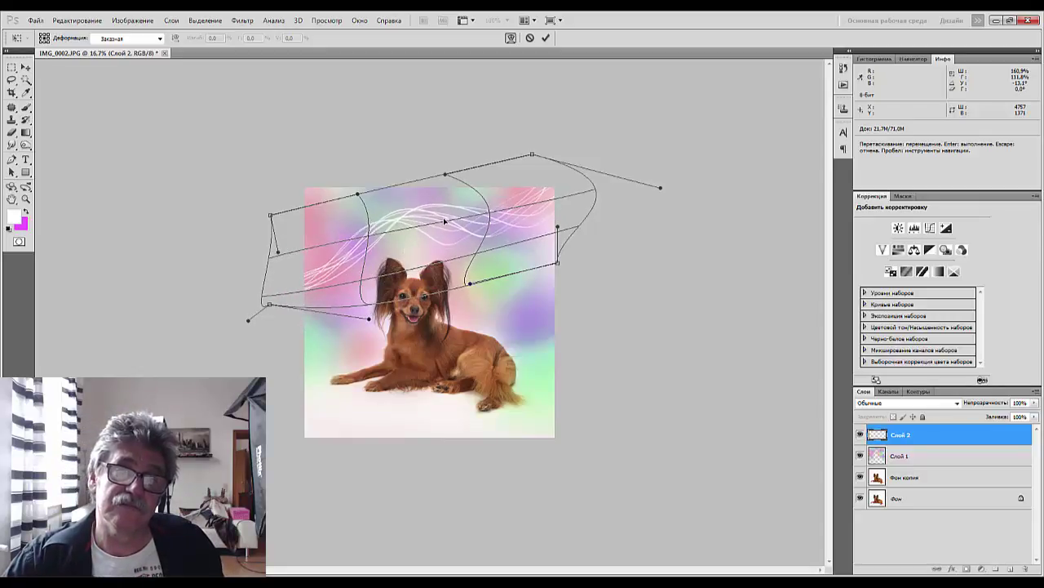
{"action": "left_click_drag", "start_coordinate": [444, 220], "coordinate": [445, 218]}
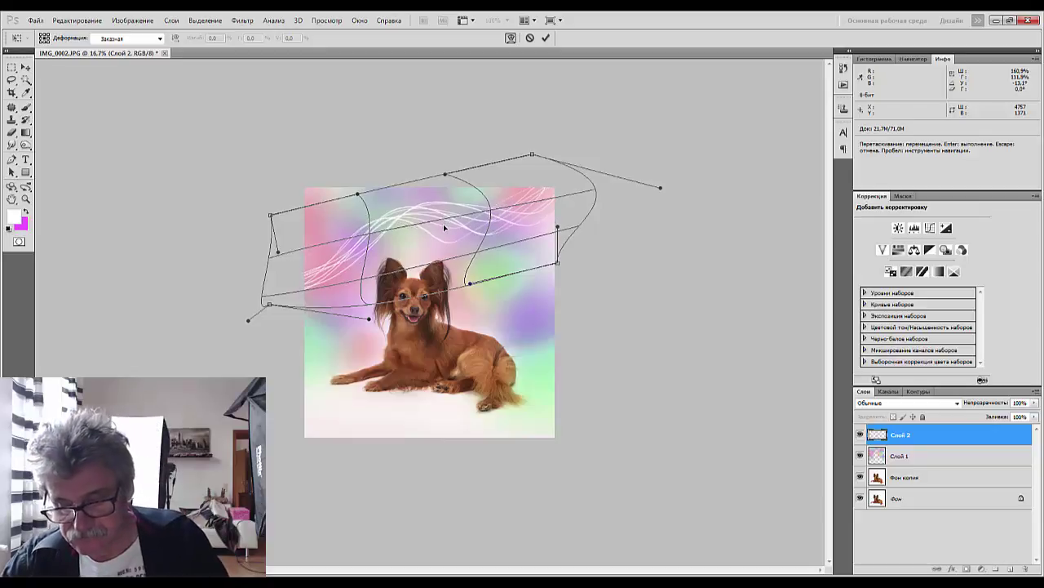
{"action": "key", "text": "Return"}
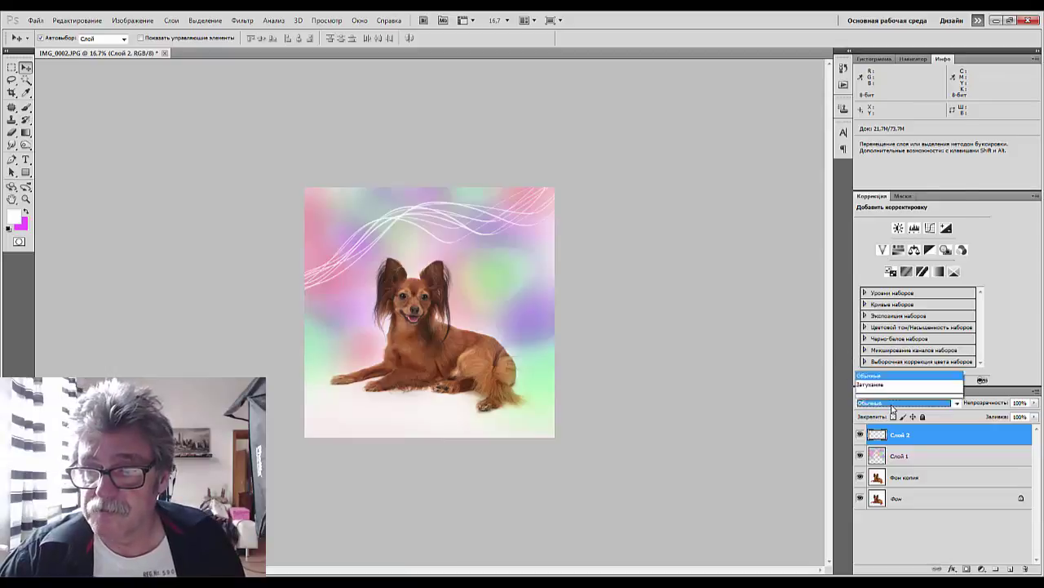
Load the merged line layer's pixels as a selection
{"action": "left_click", "coordinate": [893, 405]}
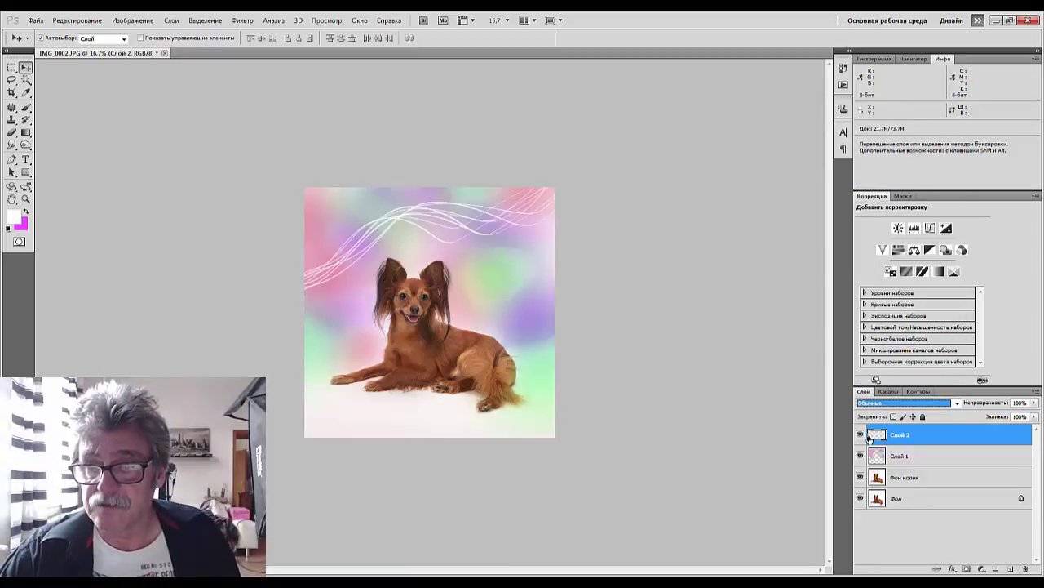
{"action": "left_click", "coordinate": [876, 435], "text": "ctrl"}
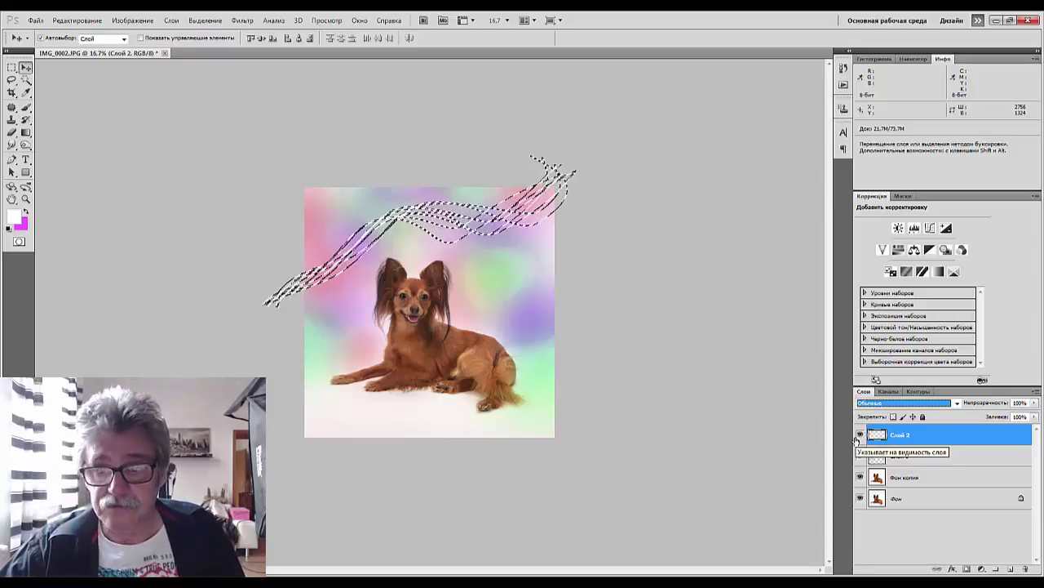
Replace the magenta colour with light cyan a4f1ff and make it the background colour, with white as the foreground colour
{"action": "left_click", "coordinate": [25, 211]}
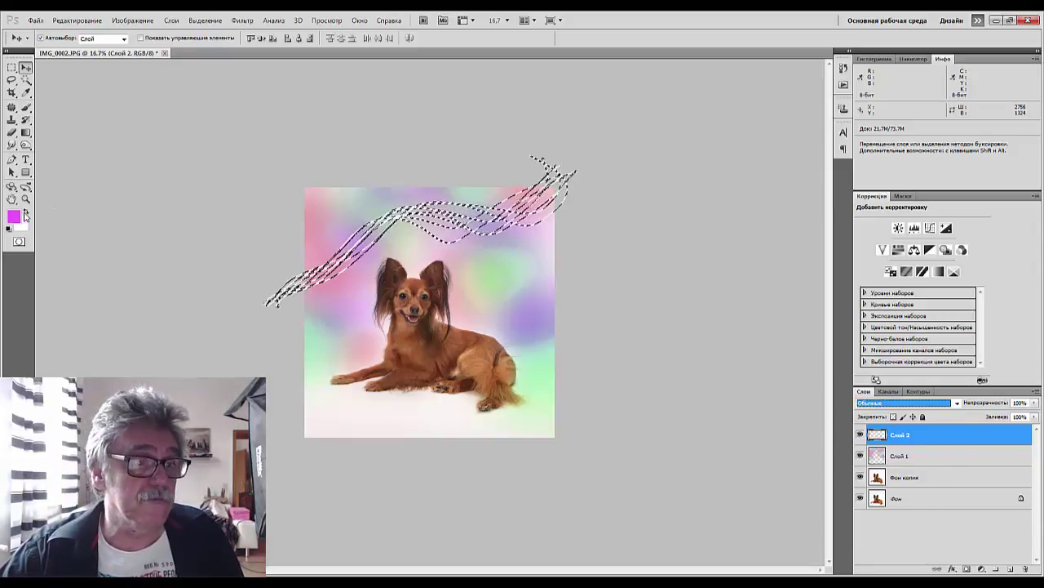
{"action": "left_click", "coordinate": [13, 216]}
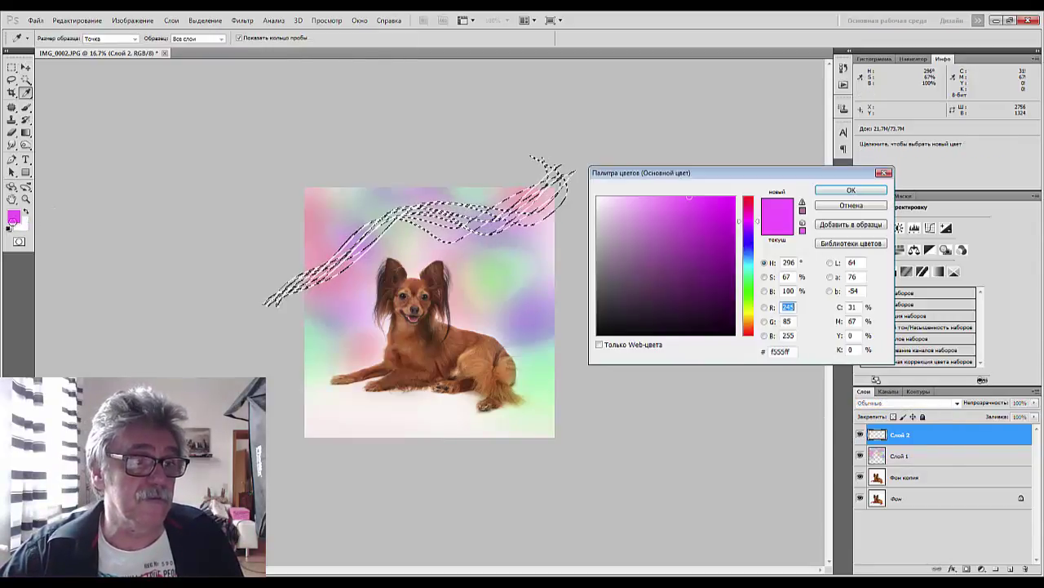
{"action": "left_click", "coordinate": [748, 263]}
{"action": "left_click_drag", "start_coordinate": [675, 213], "coordinate": [646, 195]}
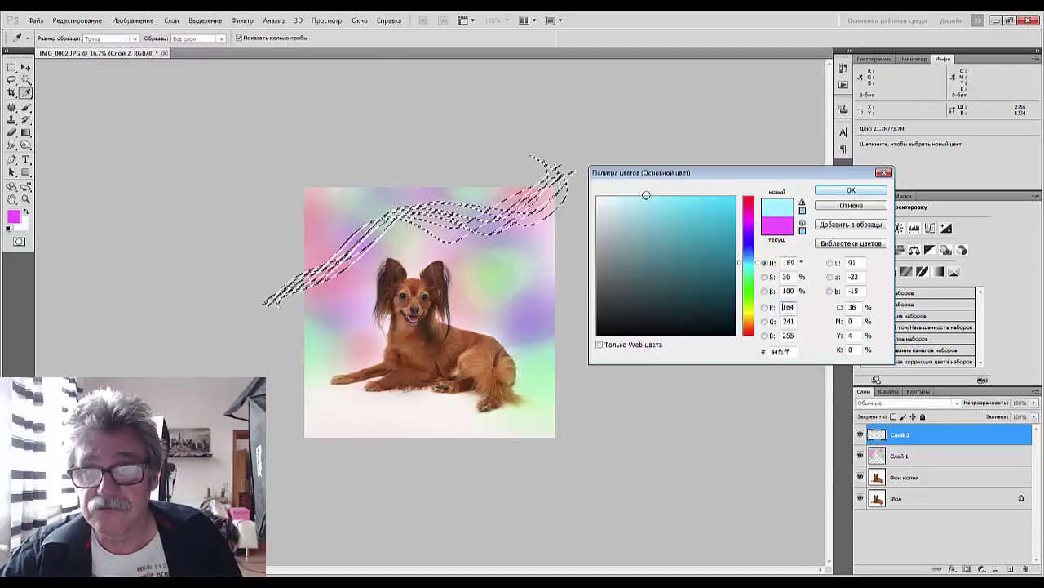
{"action": "left_click", "coordinate": [851, 190]}
{"action": "key", "text": "v"}
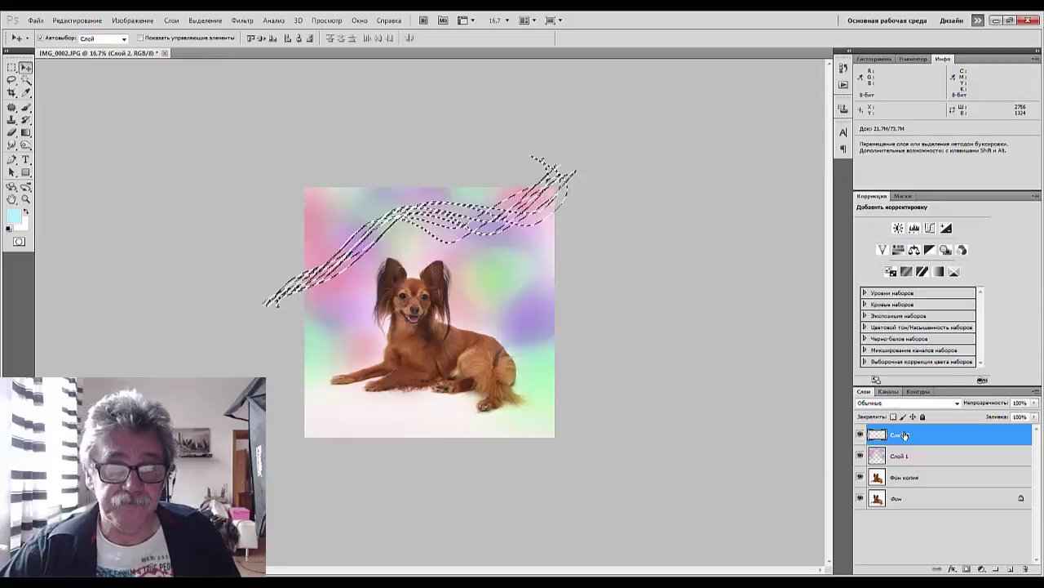
{"action": "left_click", "coordinate": [26, 211]}
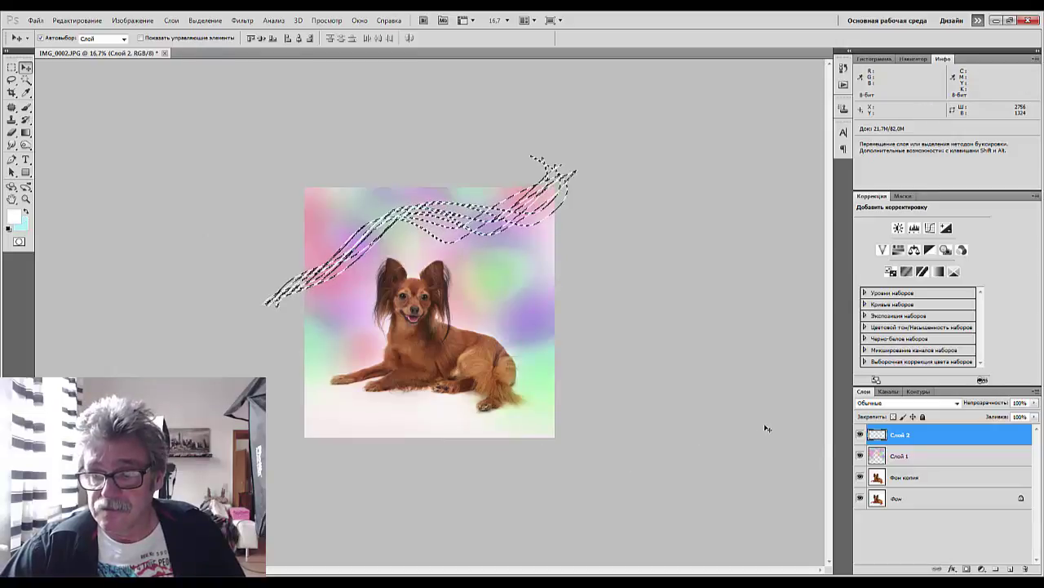
Deselect the lines and set the line layer's blend mode to Lighten (Замена светлым) with 86% opacity
{"action": "key", "text": "ctrl+d"}
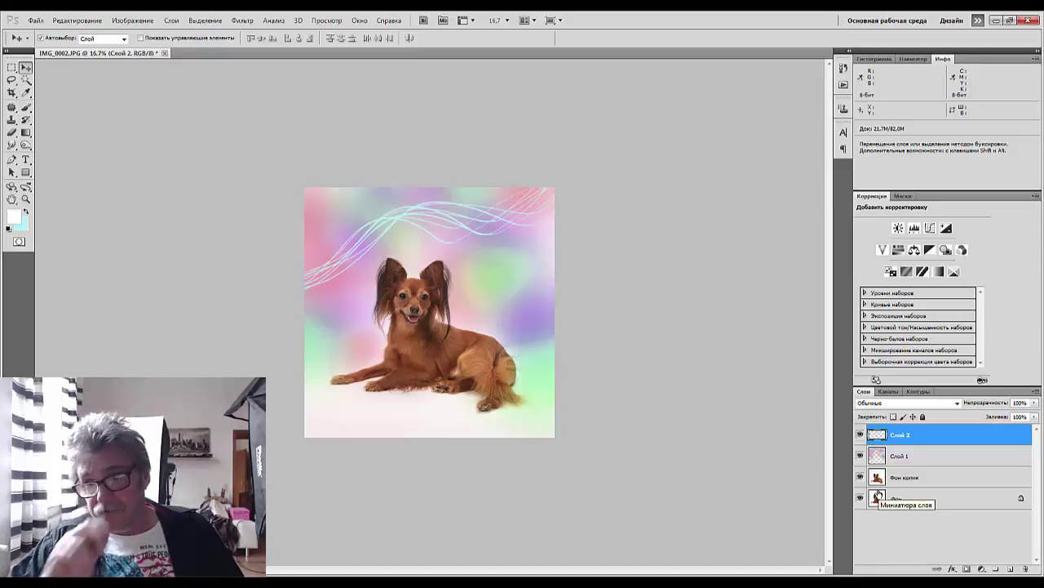
{"action": "left_click", "coordinate": [883, 403]}
{"action": "left_click", "coordinate": [883, 404]}
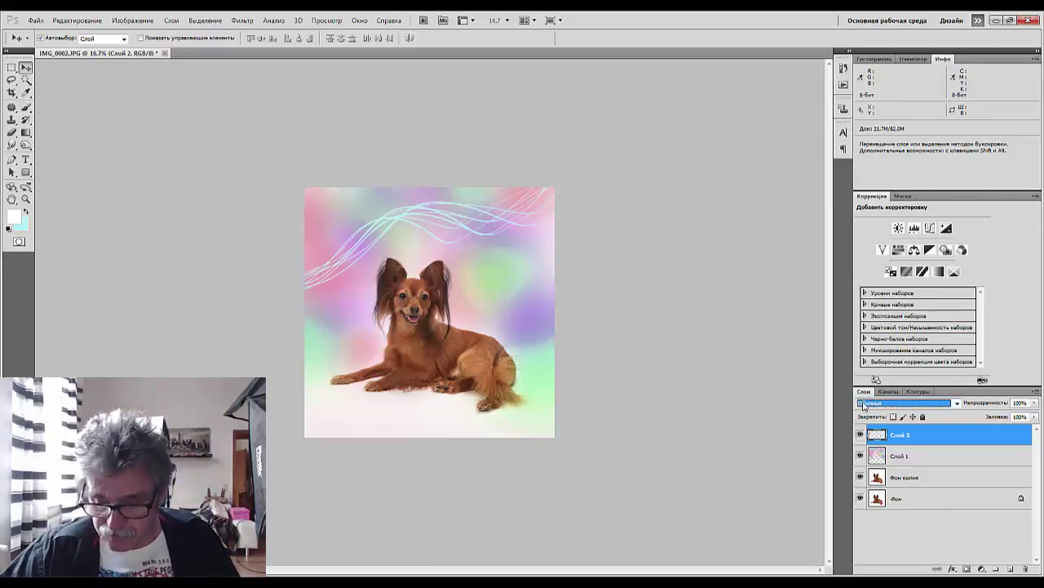
{"action": "key", "text": "Down"}
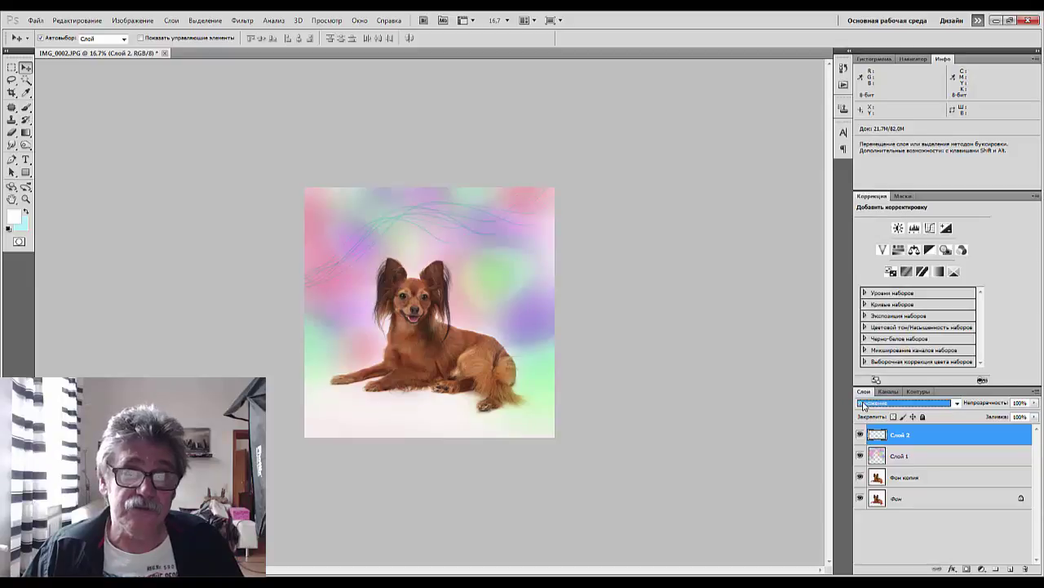
{"action": "key", "text": "Down"}
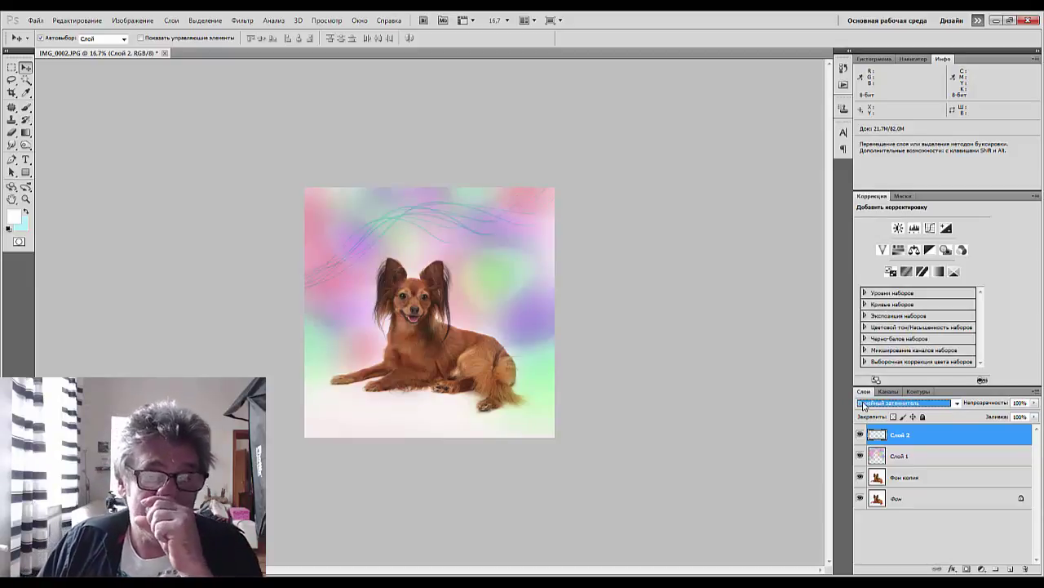
{"action": "key", "text": "Down"}
{"action": "key", "text": "Down"}
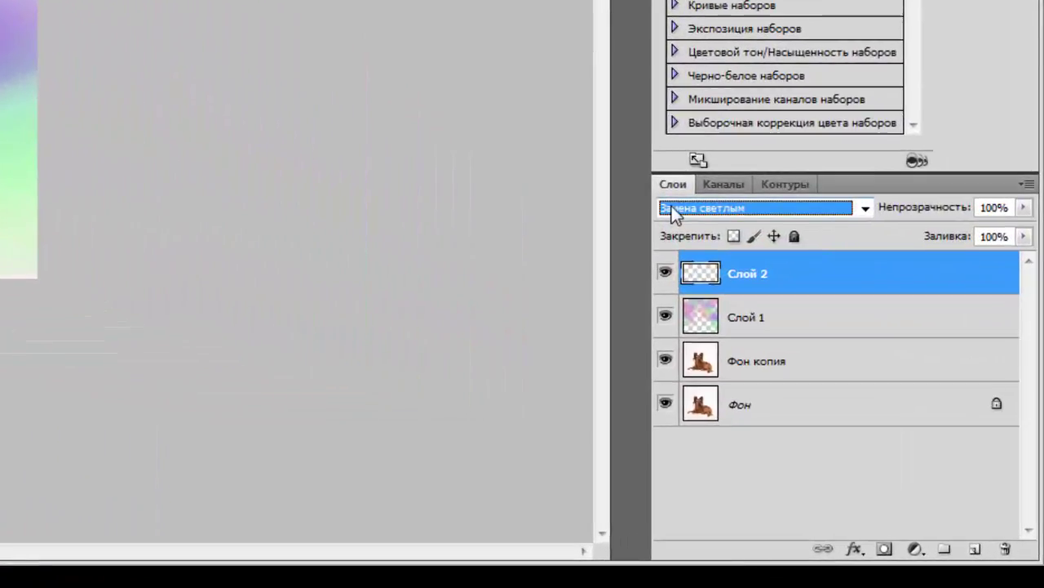
{"action": "mouse_move", "coordinate": [930, 211]}
{"action": "left_mouse_down"}
{"action": "mouse_move", "coordinate": [905, 209]}
{"action": "mouse_move", "coordinate": [919, 213]}
{"action": "left_mouse_up"}
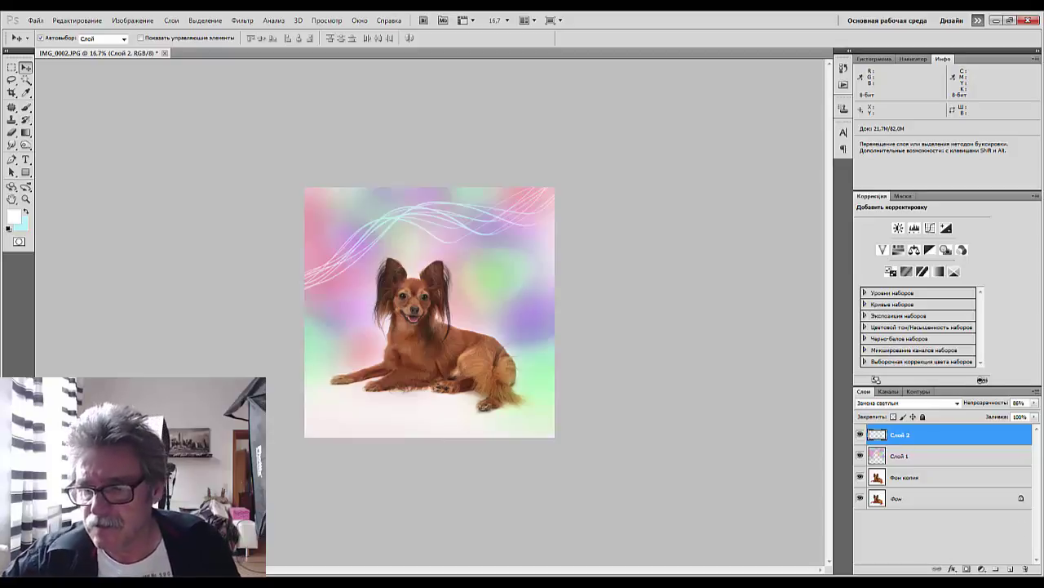
Create a new layer above the line layer and name it snow
{"action": "left_click", "coordinate": [1012, 569]}
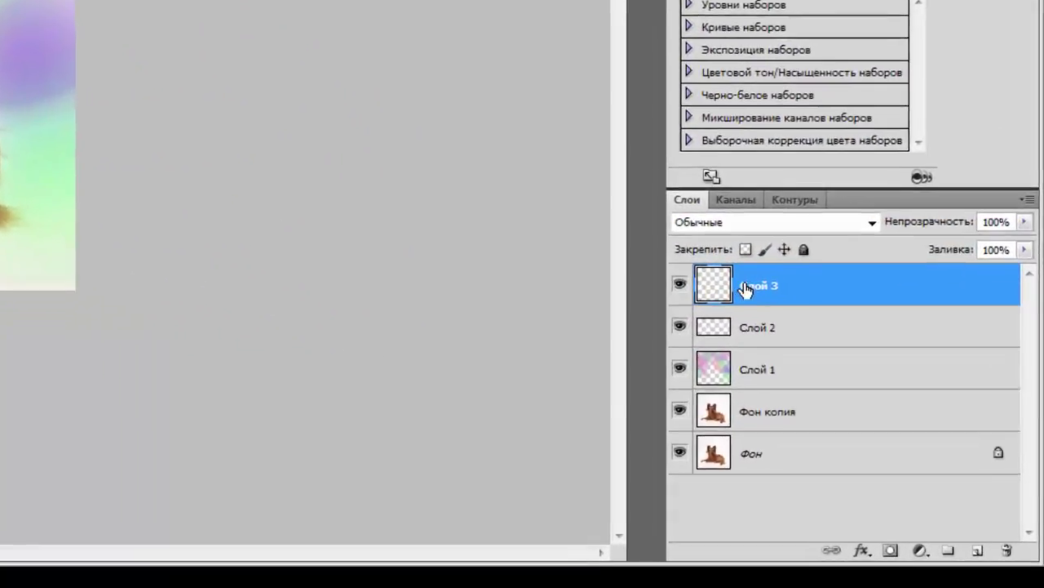
{"action": "double_click", "coordinate": [741, 276]}
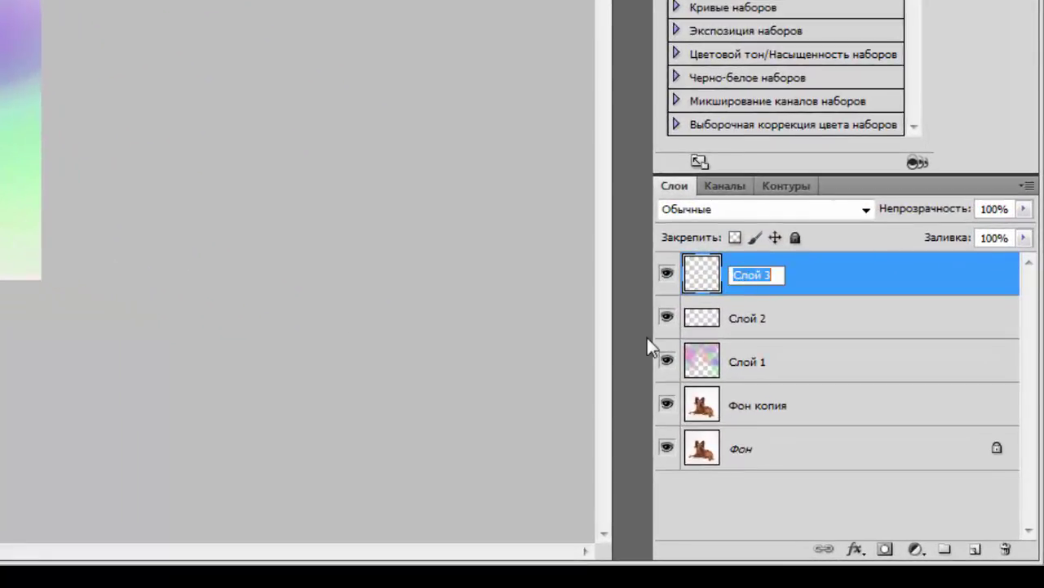
{"action": "type", "text": "snow"}
{"action": "left_click", "coordinate": [862, 289]}
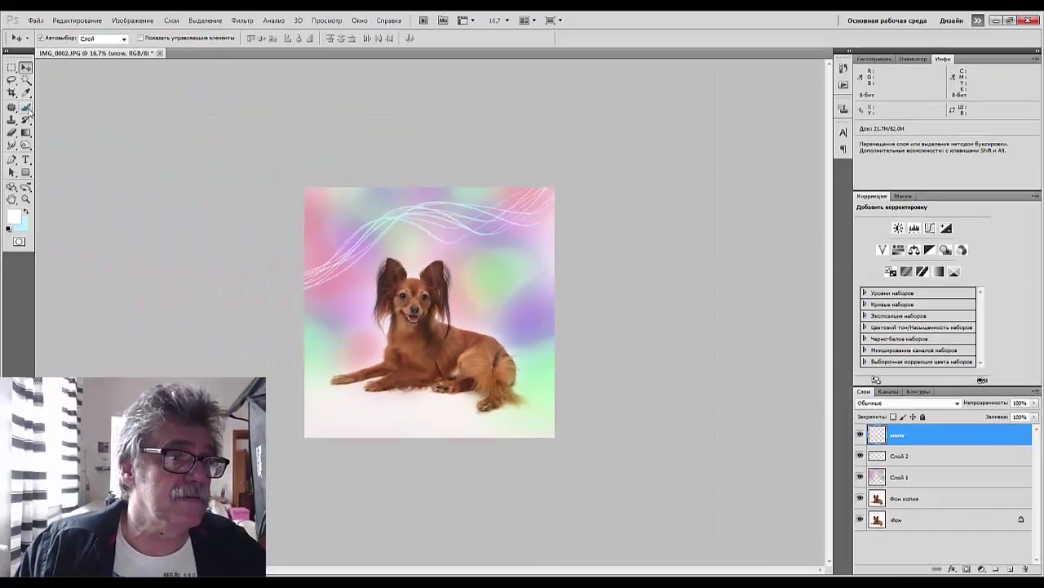
Dab small white snow dots over the background to the right of the dog's head with a soft 28 px brush
{"action": "left_click", "coordinate": [26, 107]}
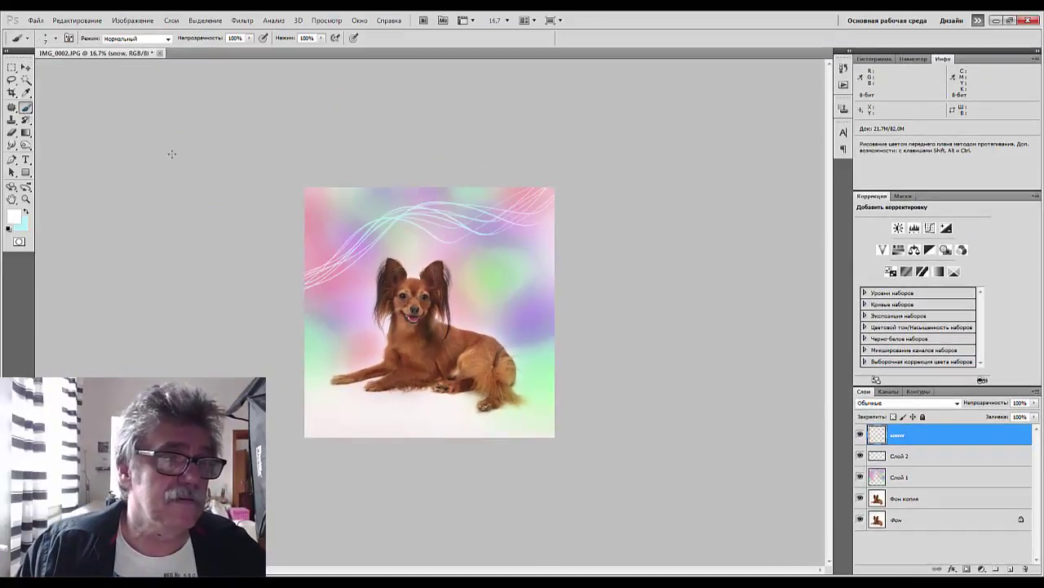
{"action": "right_click", "coordinate": [477, 262]}
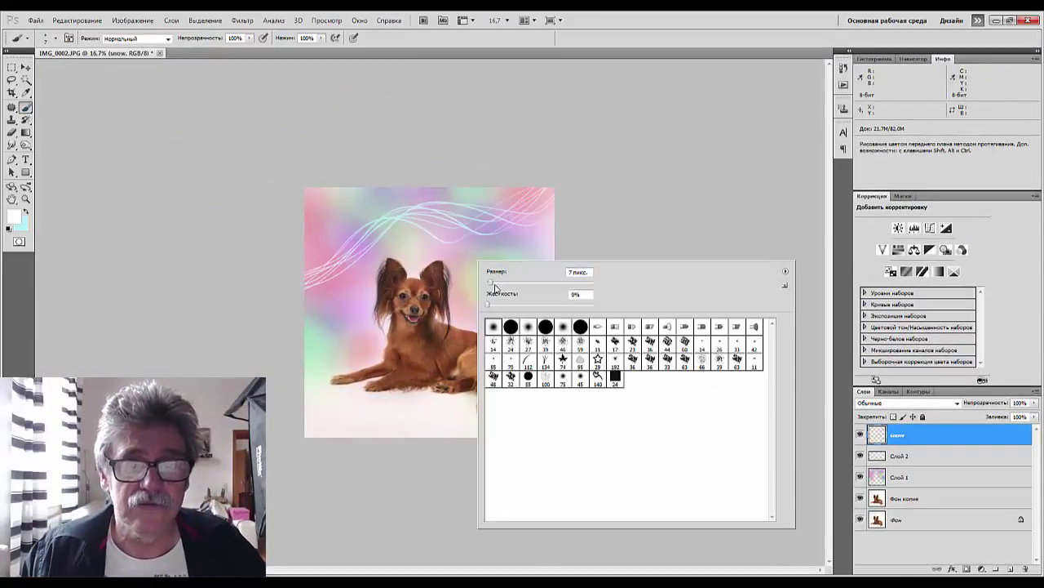
{"action": "left_click_drag", "start_coordinate": [497, 285], "coordinate": [501, 283]}
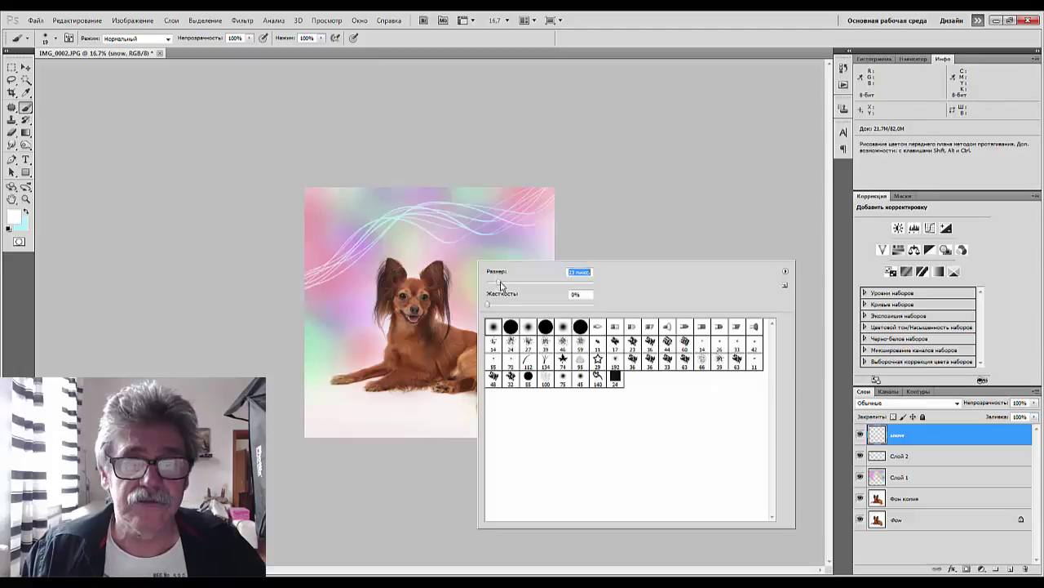
{"action": "left_click", "coordinate": [473, 251]}
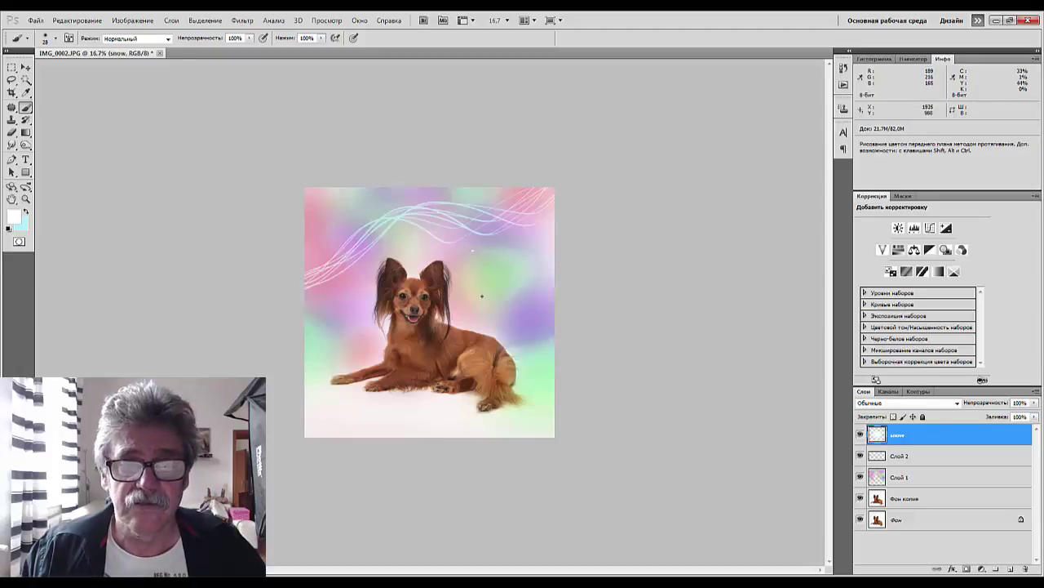
{"action": "left_click", "coordinate": [474, 295]}
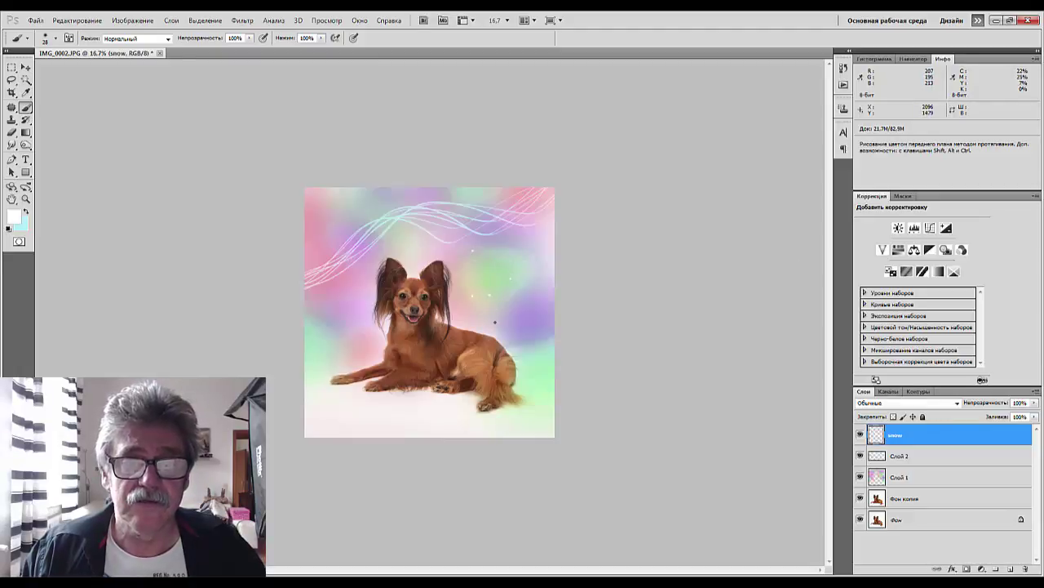
{"action": "left_click", "coordinate": [495, 321]}
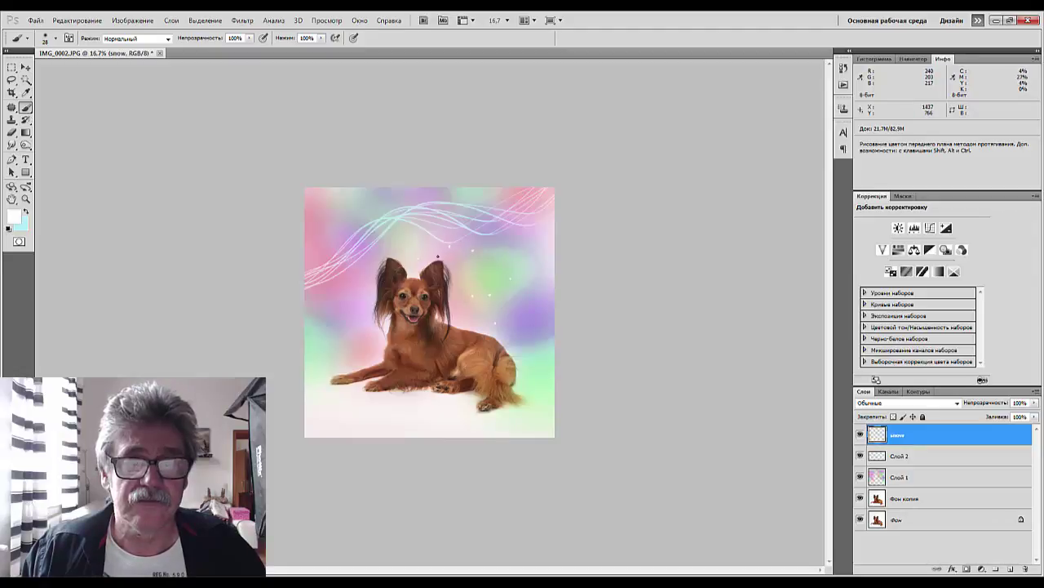
Enlarge the brush to 33 px and dab white snow dots above and to the left of the dog's head
{"action": "right_click", "coordinate": [440, 256]}
{"action": "left_click_drag", "start_coordinate": [469, 280], "coordinate": [473, 279]}
{"action": "left_click", "coordinate": [412, 254]}
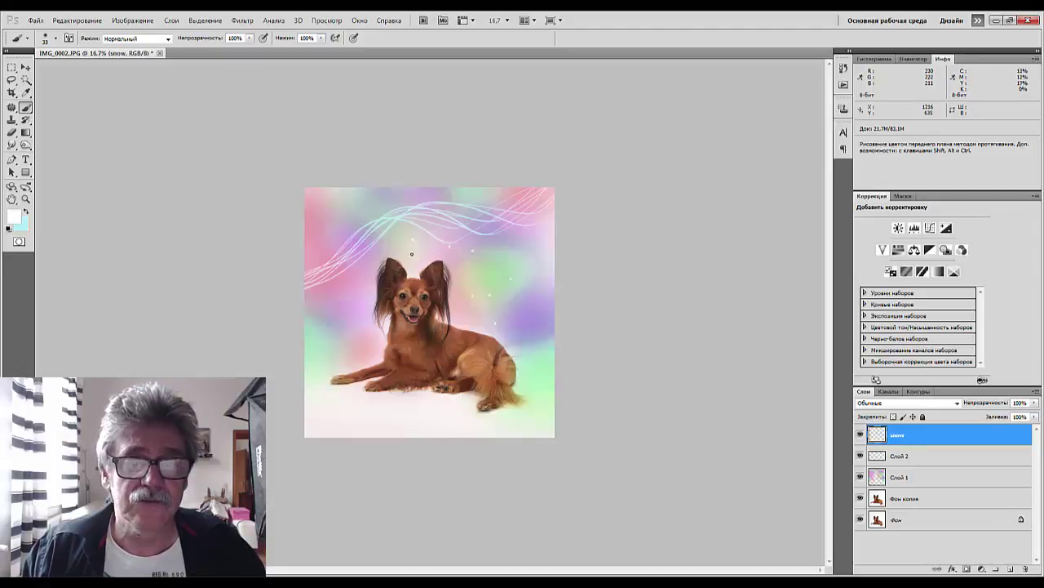
{"action": "left_click", "coordinate": [365, 279]}
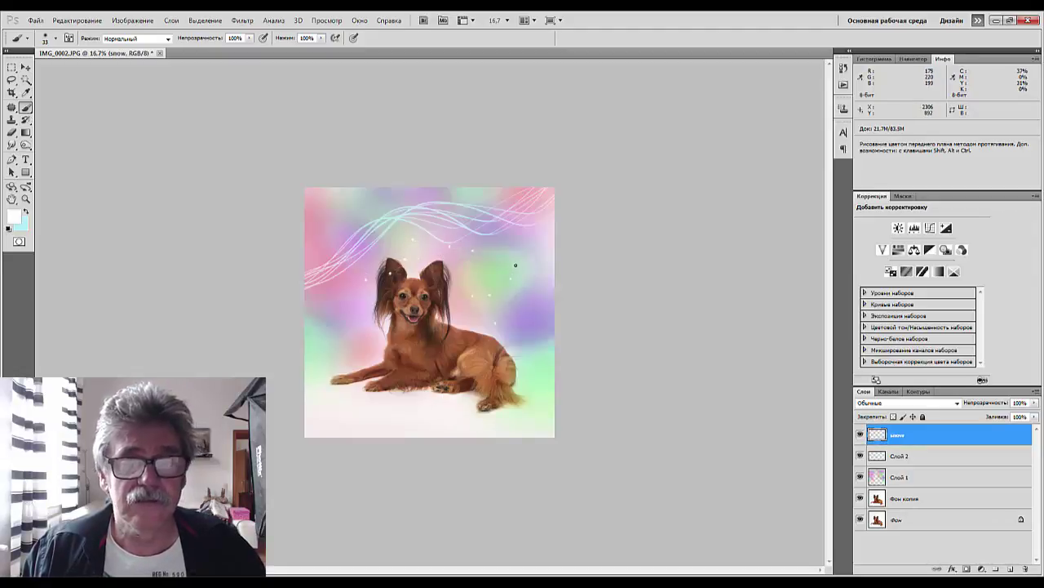
Enlarge the brush to 49 px and dab brighter snow dots along the wavy lines, at the right edge and around the dog's left side
{"action": "right_click", "coordinate": [515, 265]}
{"action": "left_click_drag", "start_coordinate": [549, 286], "coordinate": [545, 283]}
{"action": "left_click", "coordinate": [497, 213]}
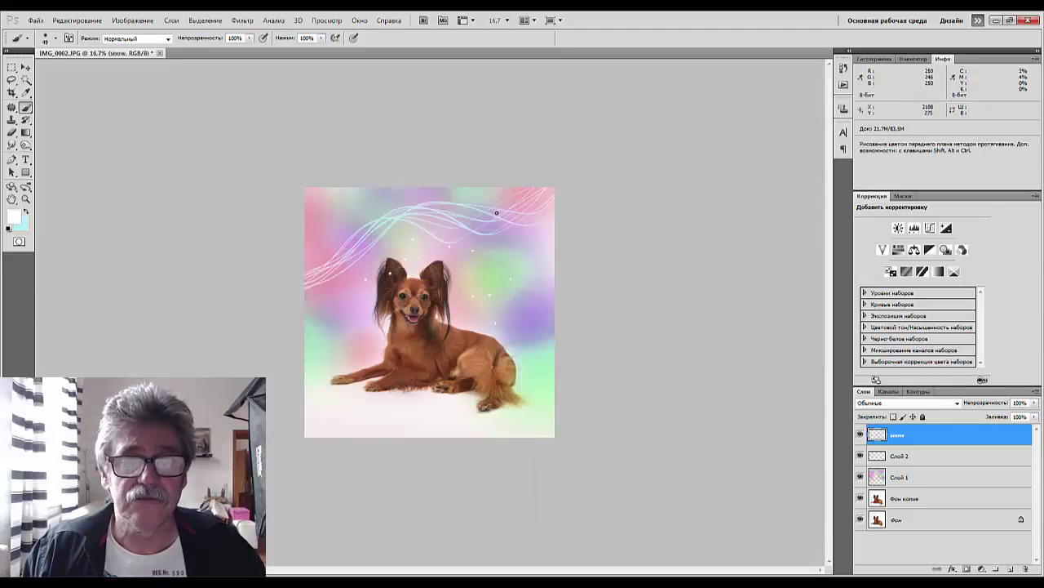
{"action": "left_click", "coordinate": [546, 264]}
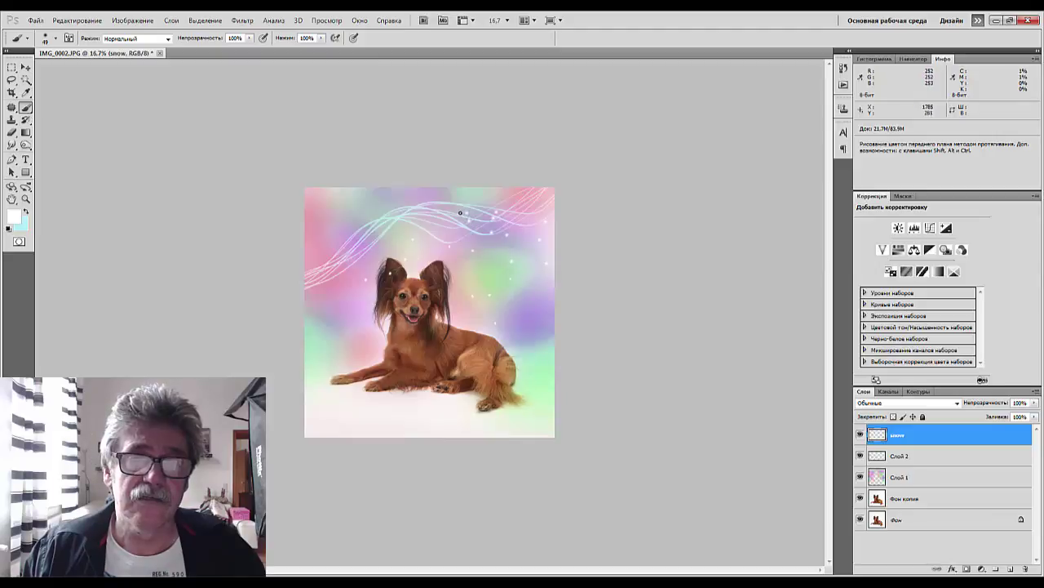
{"action": "left_click", "coordinate": [417, 210]}
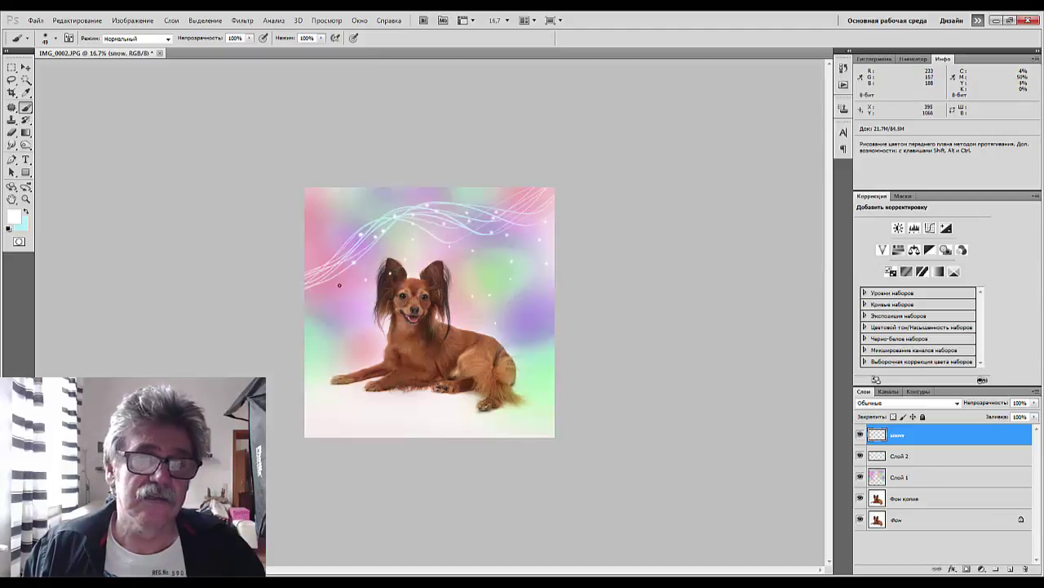
{"action": "left_click", "coordinate": [320, 337]}
{"action": "left_click", "coordinate": [396, 351]}
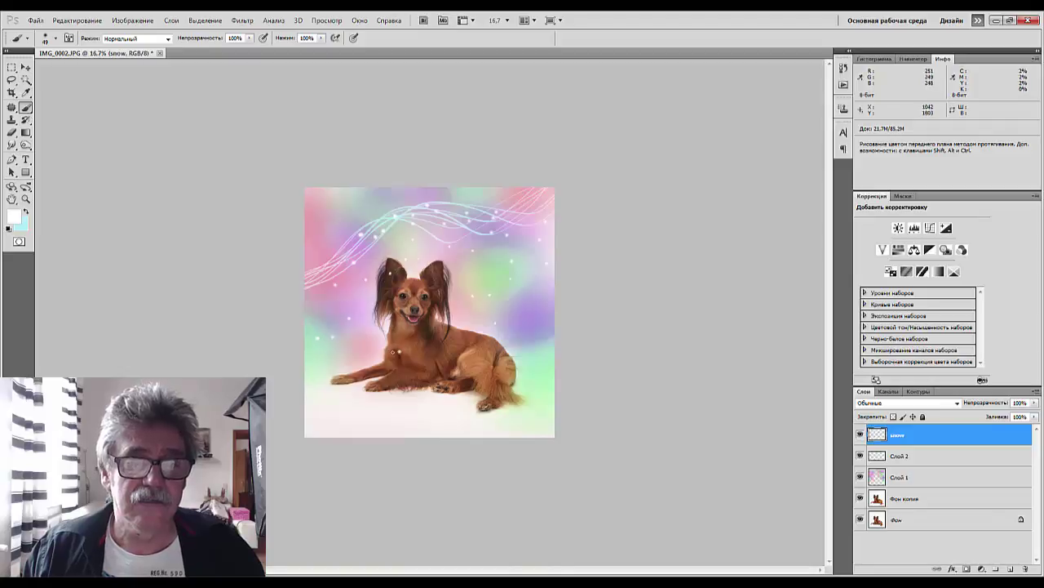
Reduce the brush to 28 px and scatter finer snow dots right of the dog, in the upper-left background and along the top edge
{"action": "right_click", "coordinate": [495, 309]}
{"action": "left_click_drag", "start_coordinate": [526, 329], "coordinate": [556, 329]}
{"action": "left_click", "coordinate": [493, 275]}
{"action": "right_click", "coordinate": [523, 330]}
{"action": "key", "text": "Return"}
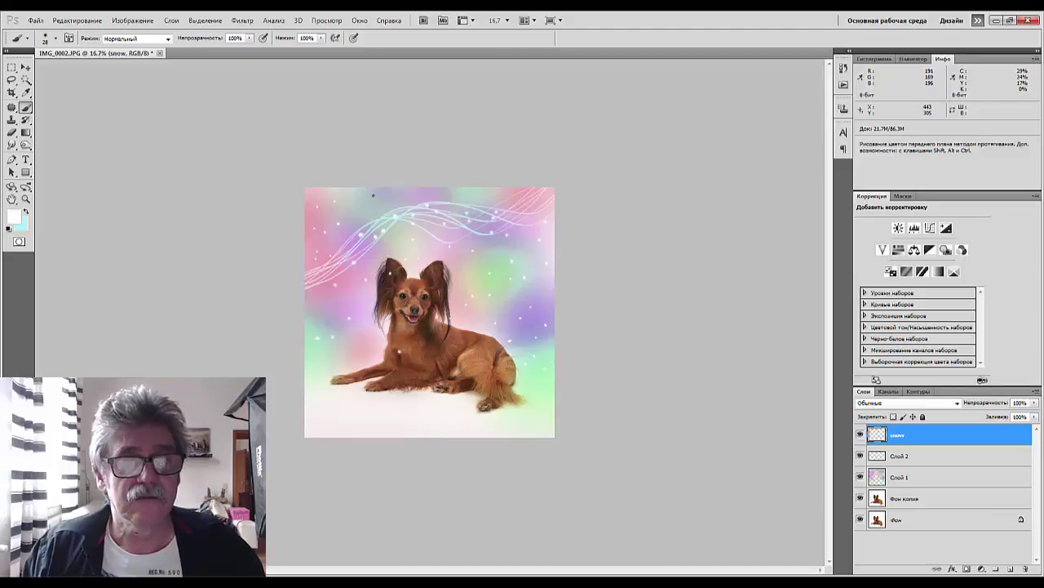
{"action": "right_click", "coordinate": [417, 197]}
{"action": "key", "text": "Return"}
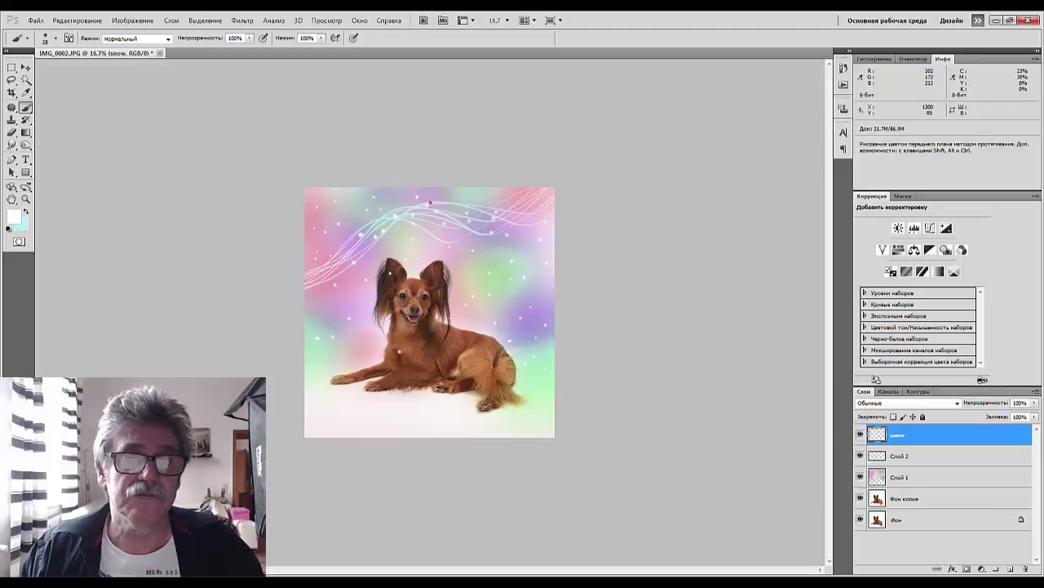
Set the brush size to 38 px and fill in more snow dots below the wavy lines and on both sides of the dog
{"action": "right_click", "coordinate": [467, 270]}
{"action": "left_click_drag", "start_coordinate": [500, 295], "coordinate": [504, 296]}
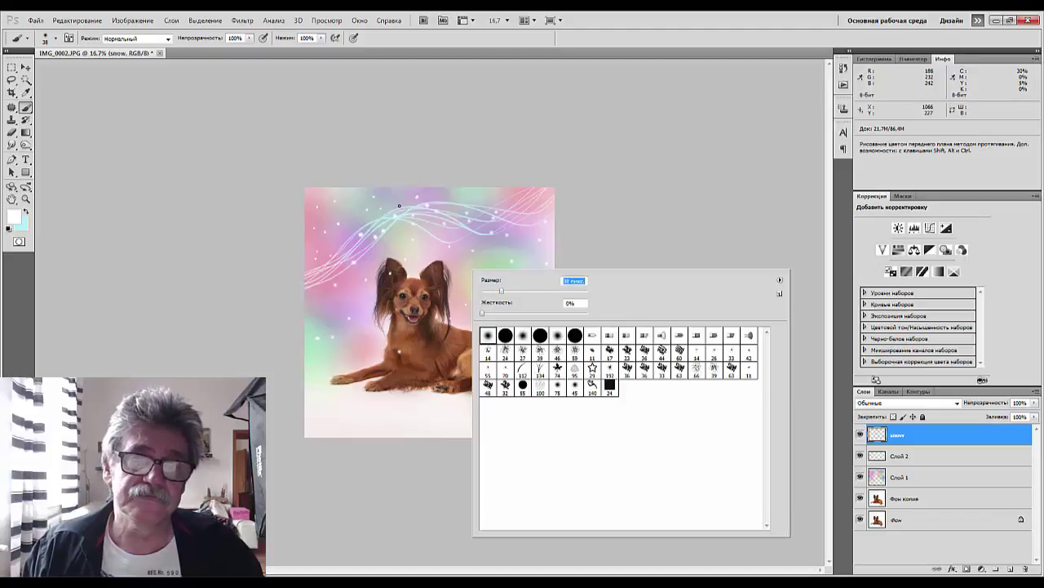
{"action": "key", "text": "Return"}
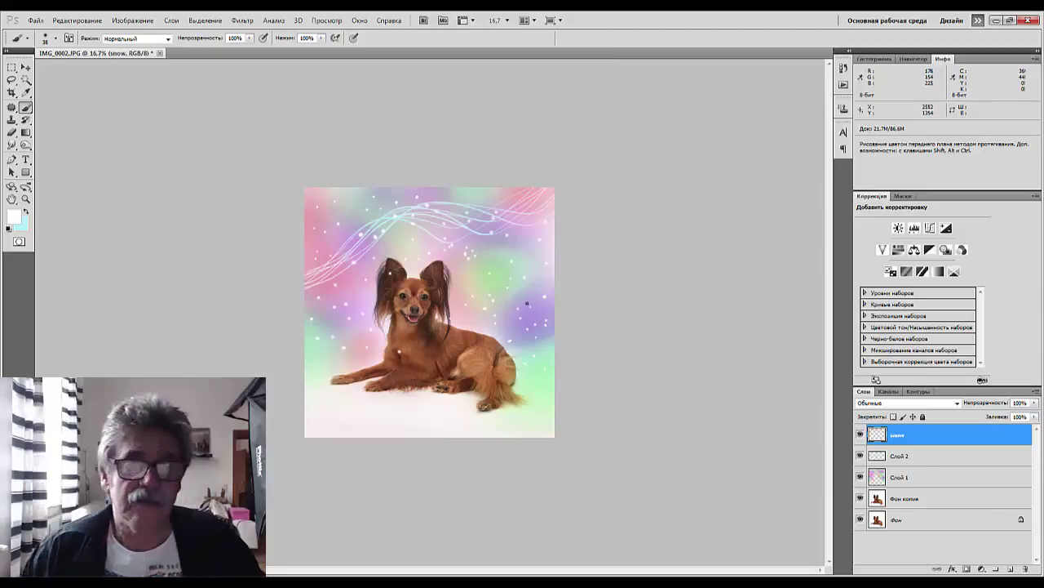
Add a new layer above snow and dab a soft white spot right of the dog with a 147 px brush at 43% opacity
{"action": "left_click", "coordinate": [1011, 569]}
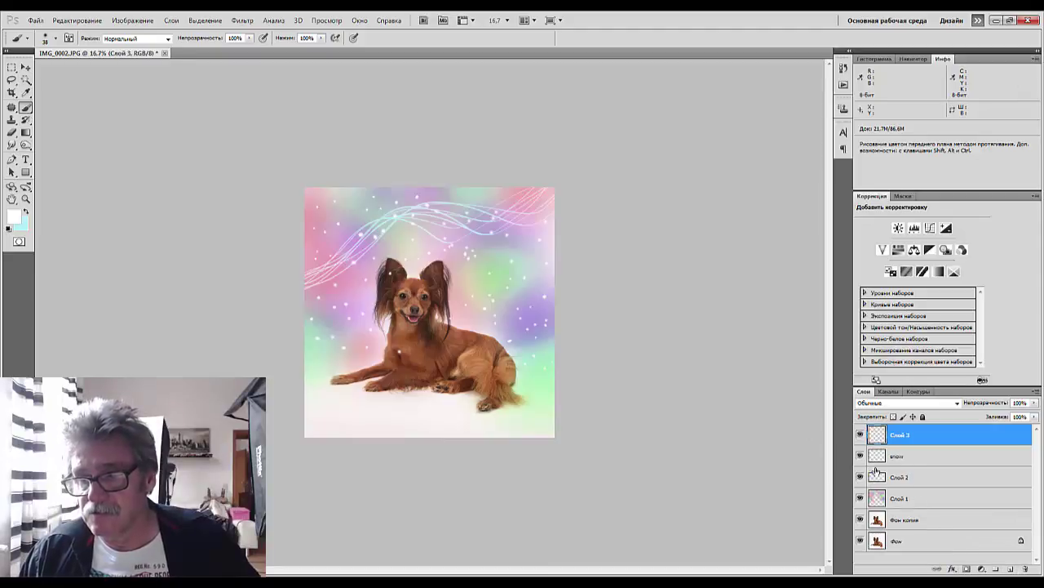
{"action": "right_click", "coordinate": [451, 268]}
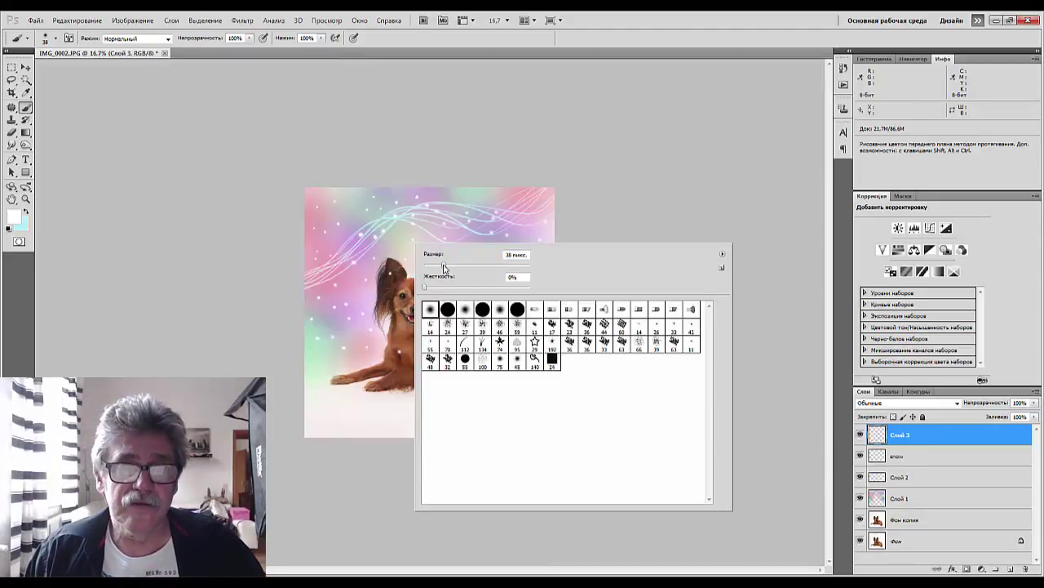
{"action": "left_click_drag", "start_coordinate": [451, 268], "coordinate": [485, 269]}
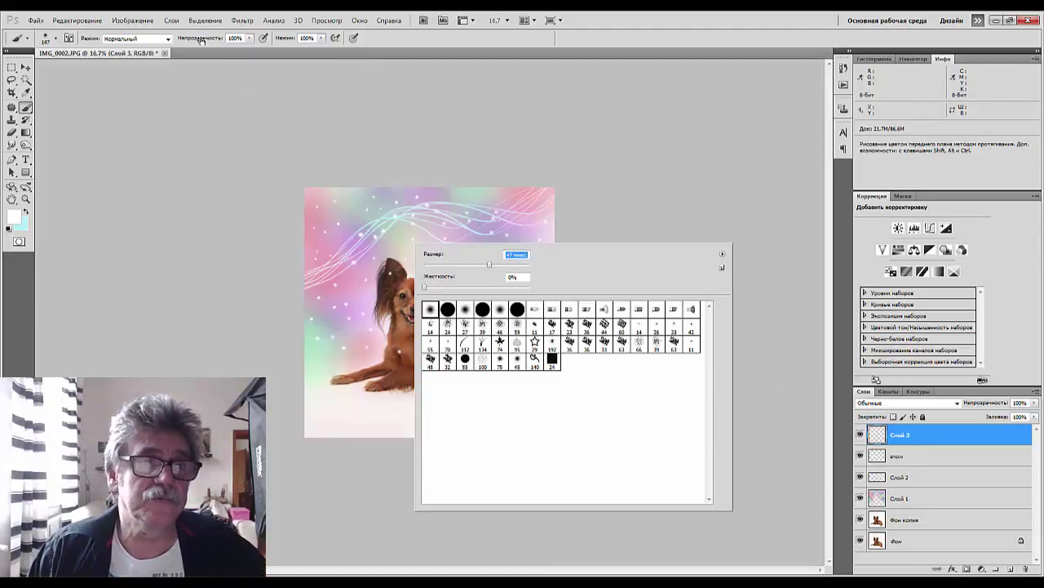
{"action": "left_click_drag", "start_coordinate": [205, 39], "coordinate": [190, 40]}
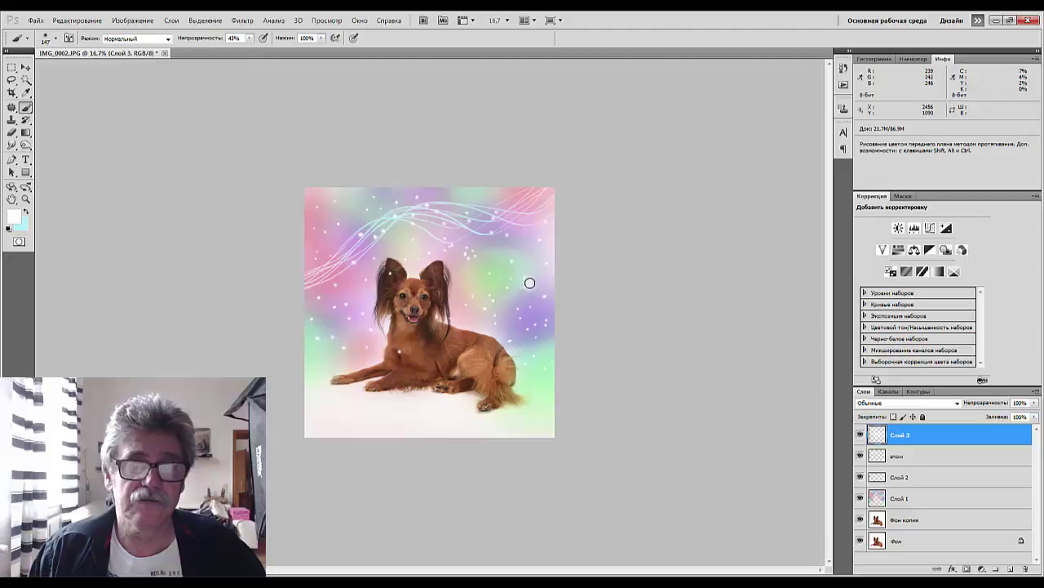
Set the brush to 199 px and 55% opacity, and dab large soft white spots around the background on both sides of the dog
{"action": "left_click_drag", "start_coordinate": [197, 40], "coordinate": [203, 40]}
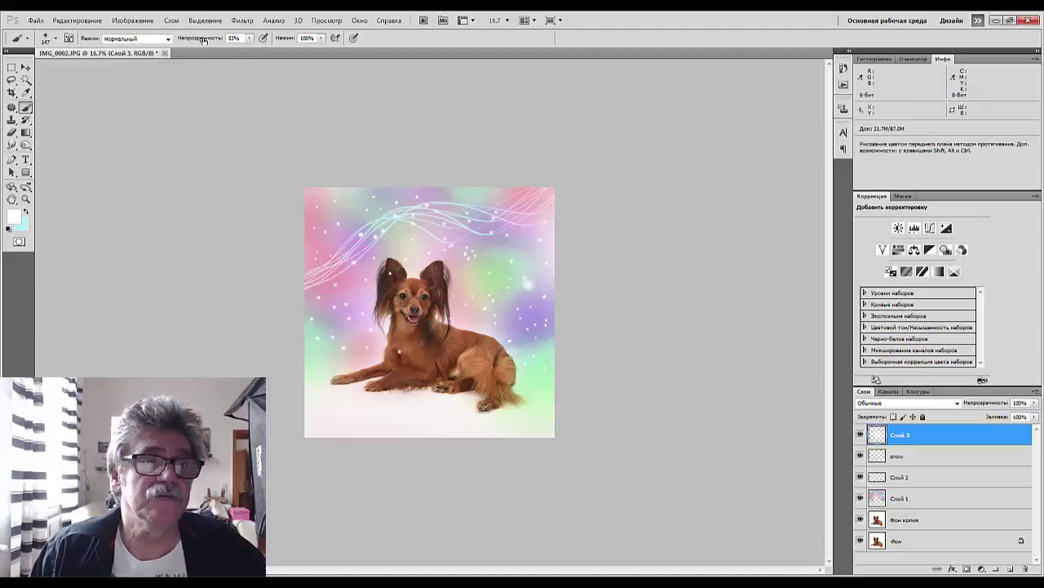
{"action": "right_click", "coordinate": [496, 246]}
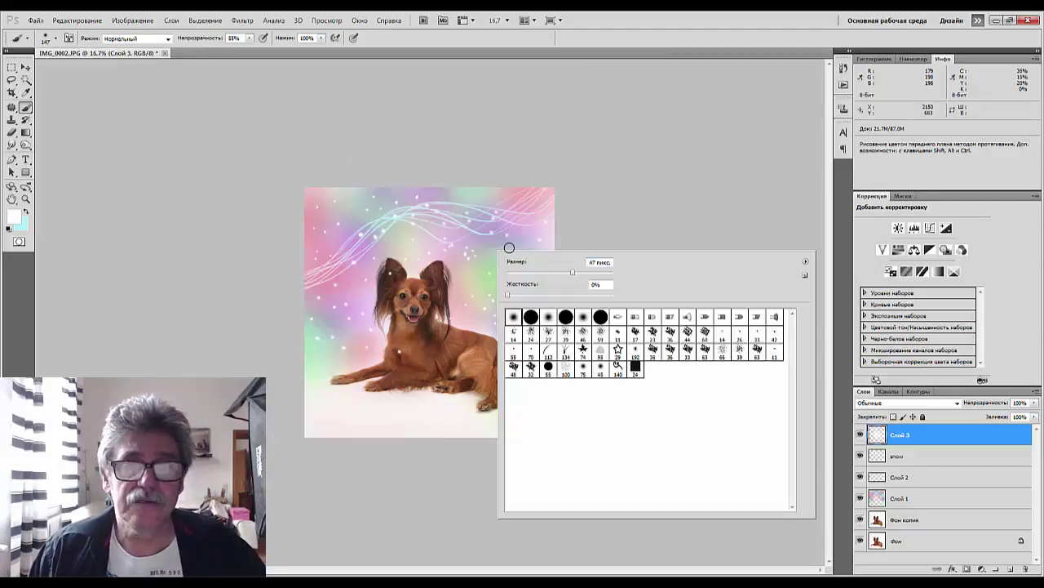
{"action": "left_click_drag", "start_coordinate": [569, 277], "coordinate": [581, 274]}
{"action": "left_click", "coordinate": [517, 235]}
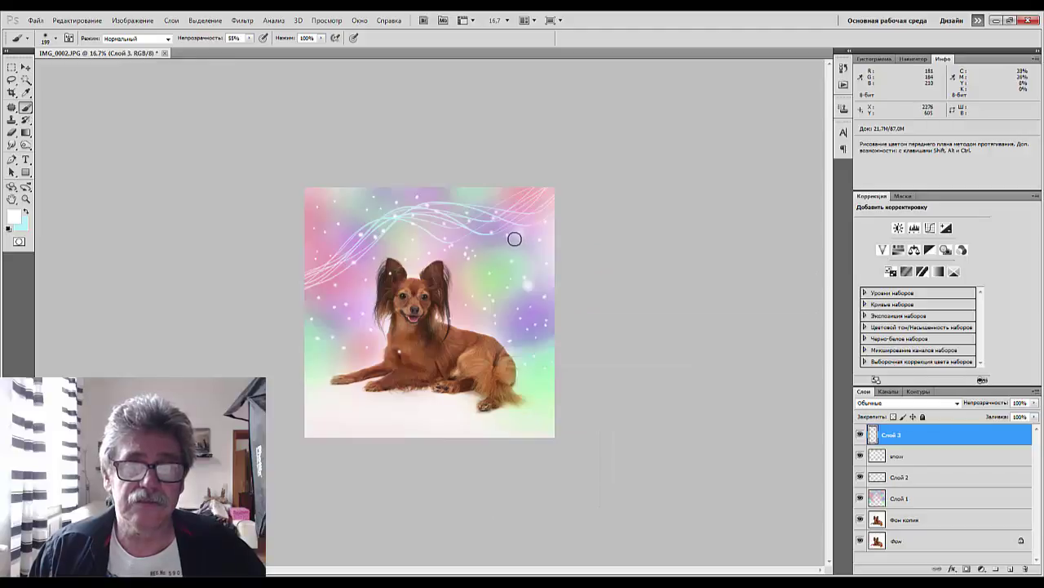
{"action": "left_click", "coordinate": [345, 351]}
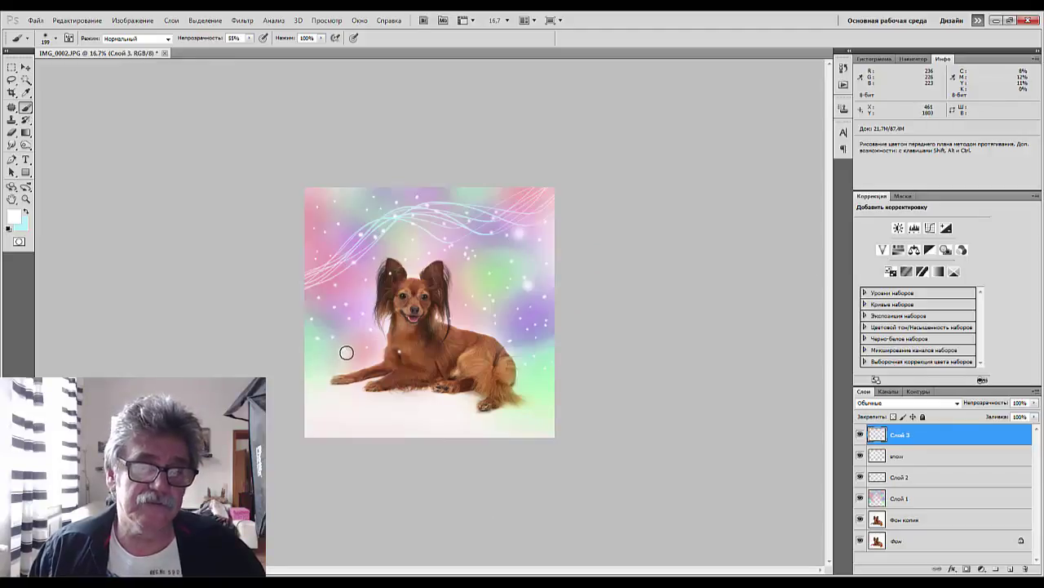
{"action": "left_click", "coordinate": [335, 210]}
{"action": "left_click", "coordinate": [323, 244]}
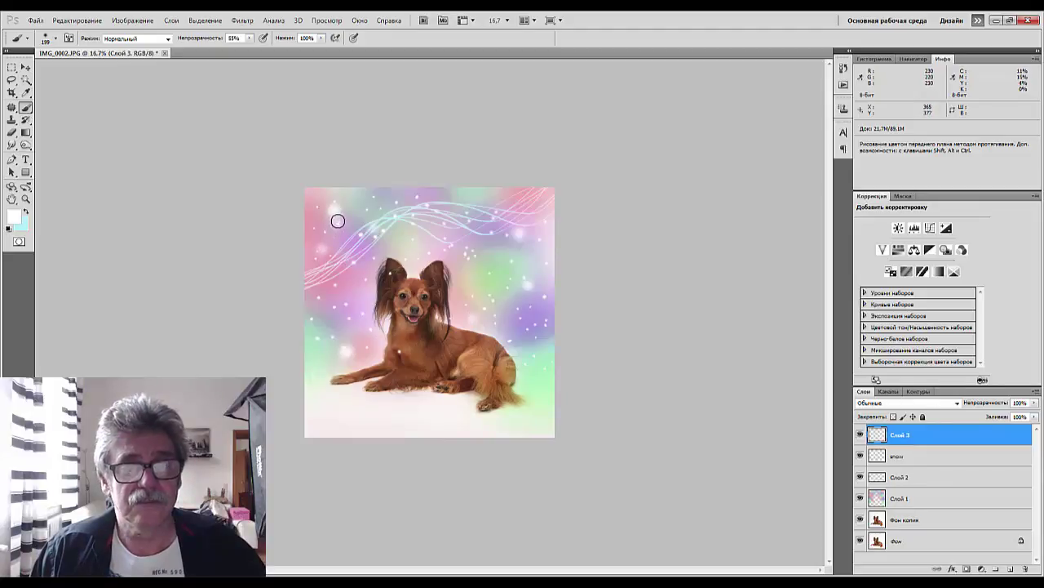
{"action": "left_click", "coordinate": [507, 240]}
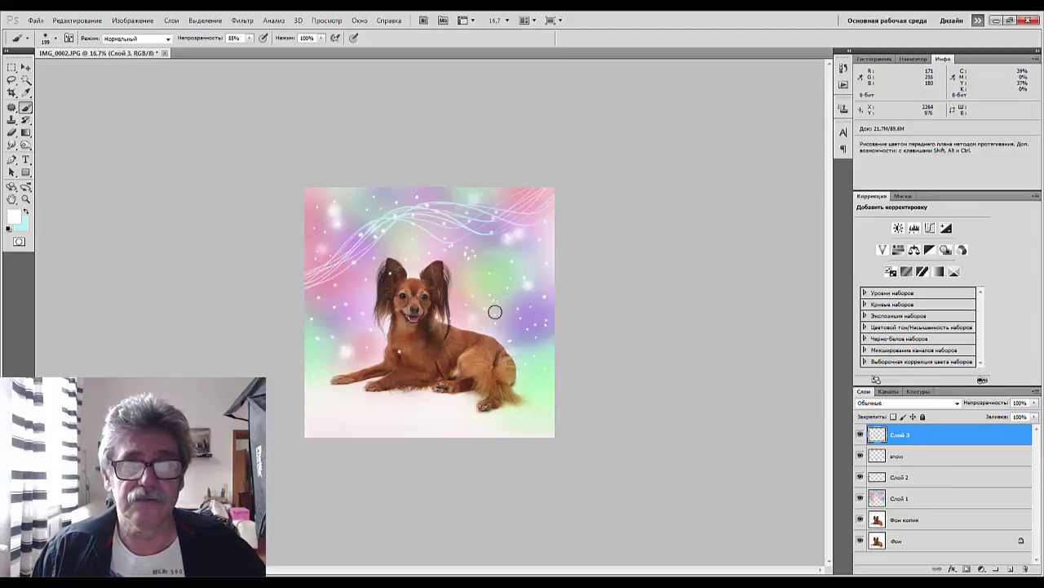
Dab more large soft white spots at the right edge, left of the dog, and over both ends of the wavy lines
{"action": "left_click", "coordinate": [544, 351]}
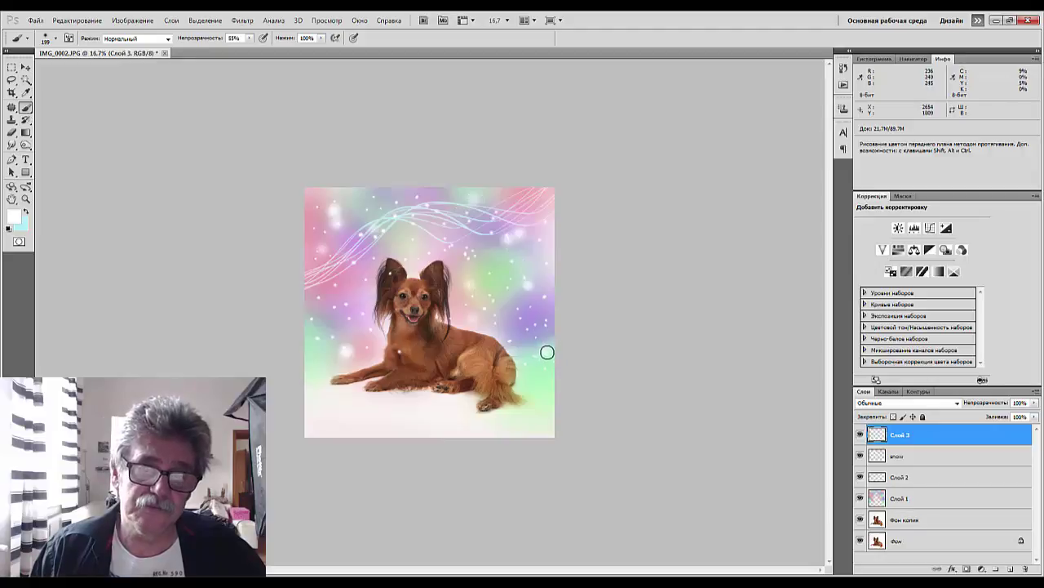
{"action": "left_click", "coordinate": [315, 335]}
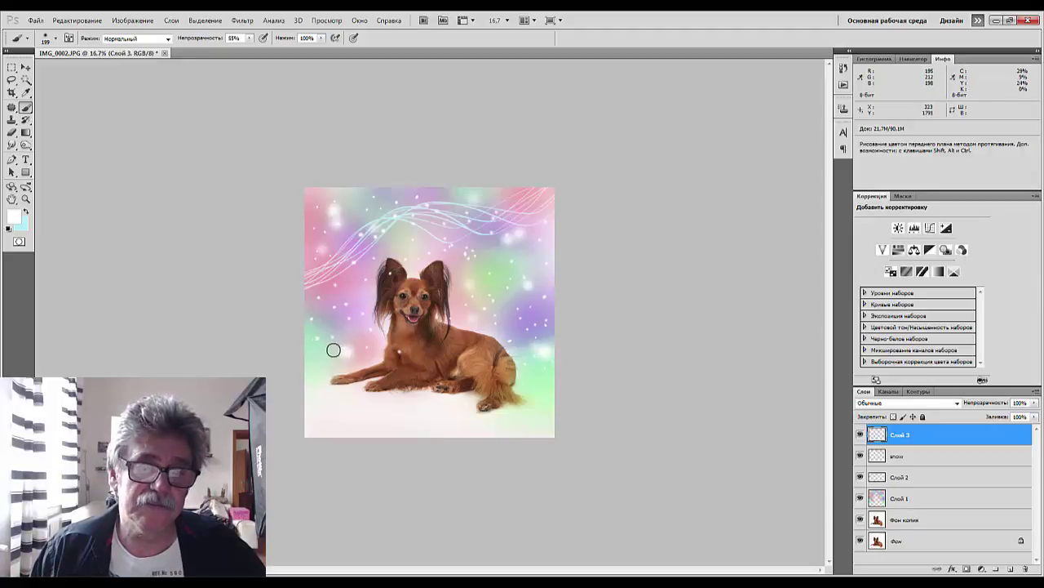
{"action": "left_click", "coordinate": [327, 270]}
{"action": "left_click", "coordinate": [326, 269]}
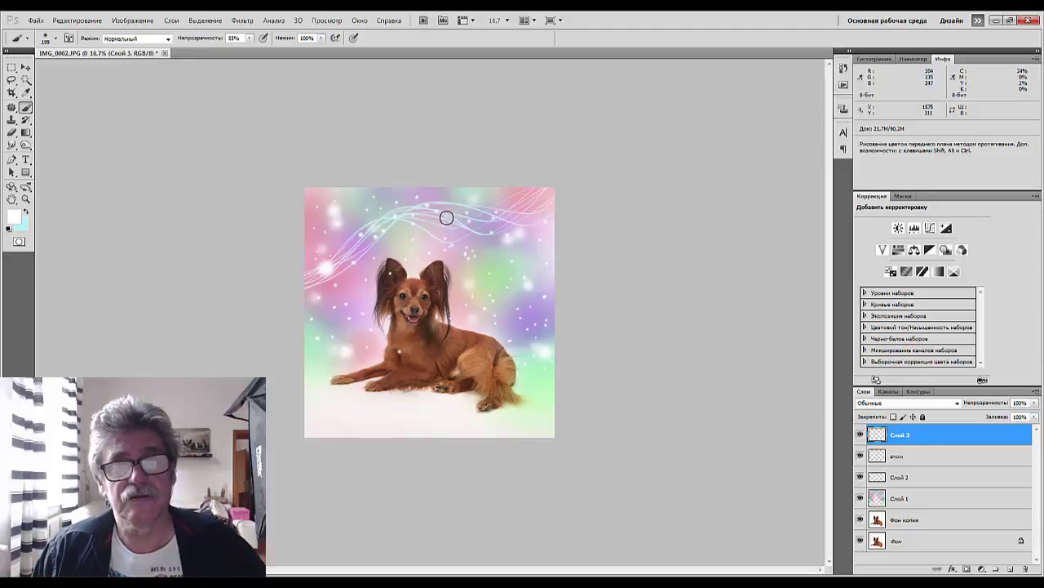
{"action": "left_click", "coordinate": [535, 198]}
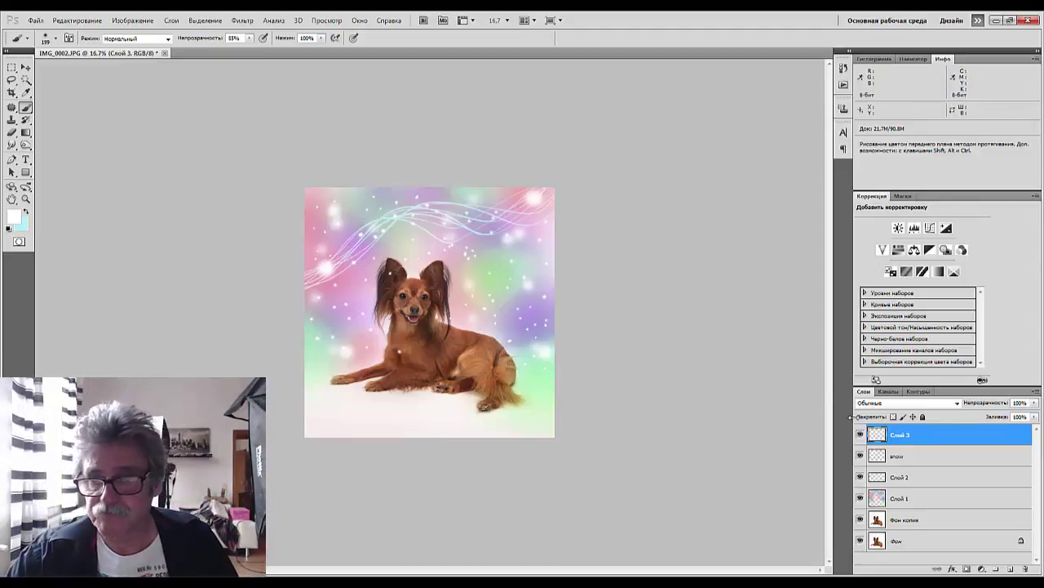
Apply a Motion Blur to the snow layer with an angle of 90° and a distance of 20 pixels
{"action": "left_click", "coordinate": [909, 457]}
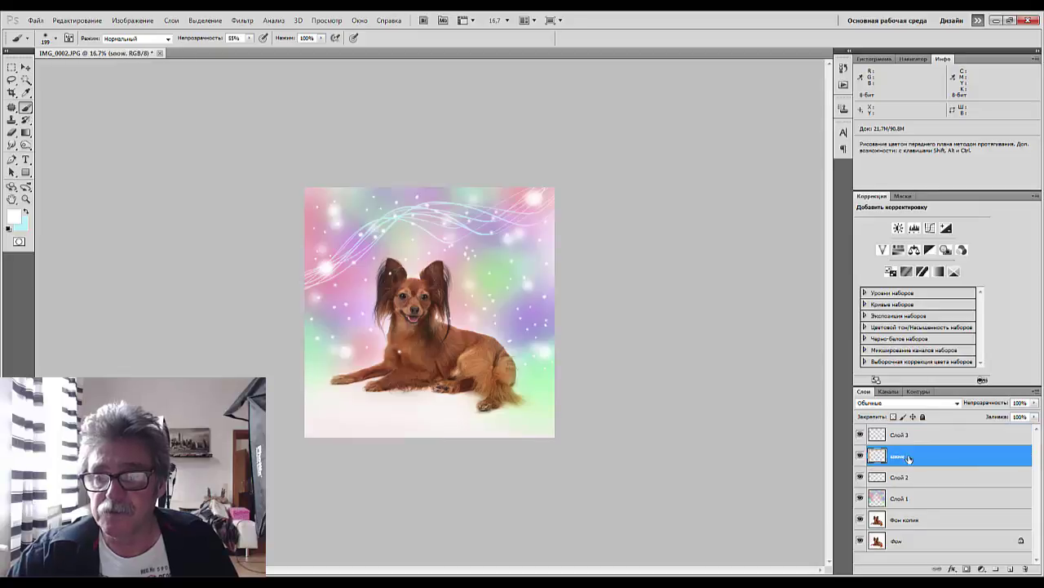
{"action": "left_click", "coordinate": [242, 21]}
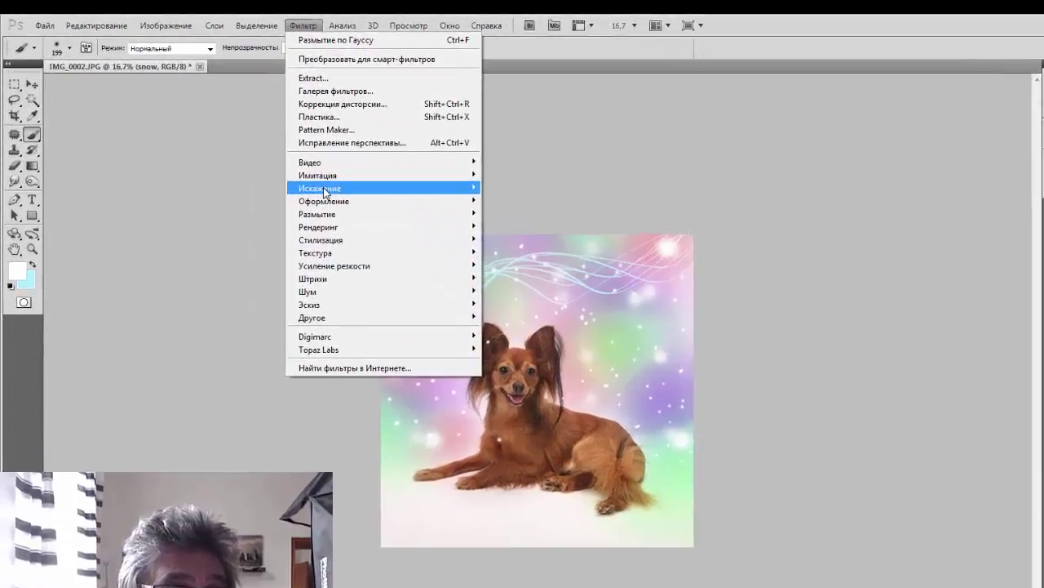
{"action": "mouse_move", "coordinate": [260, 151]}
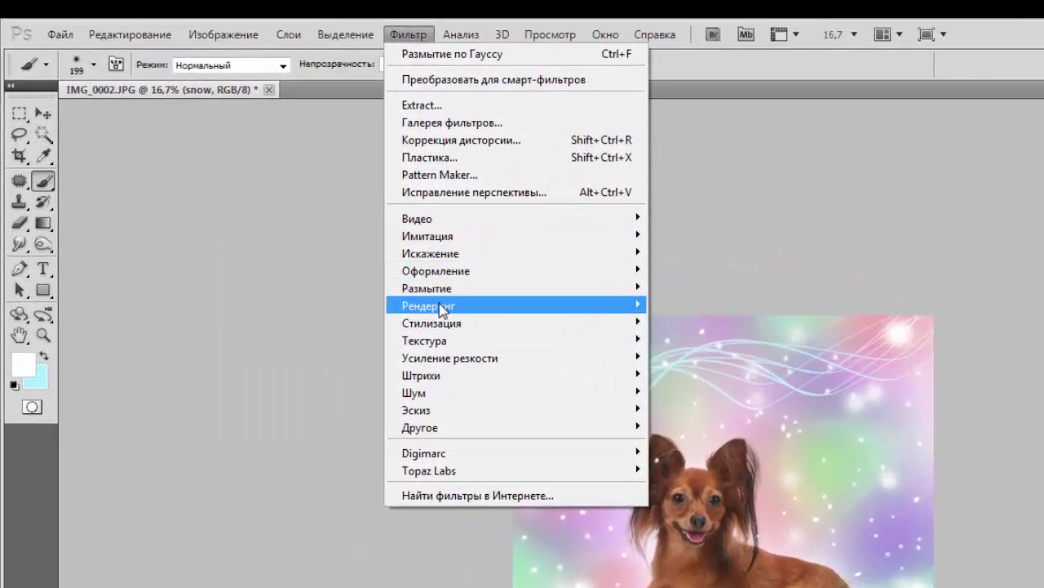
{"action": "mouse_move", "coordinate": [428, 310]}
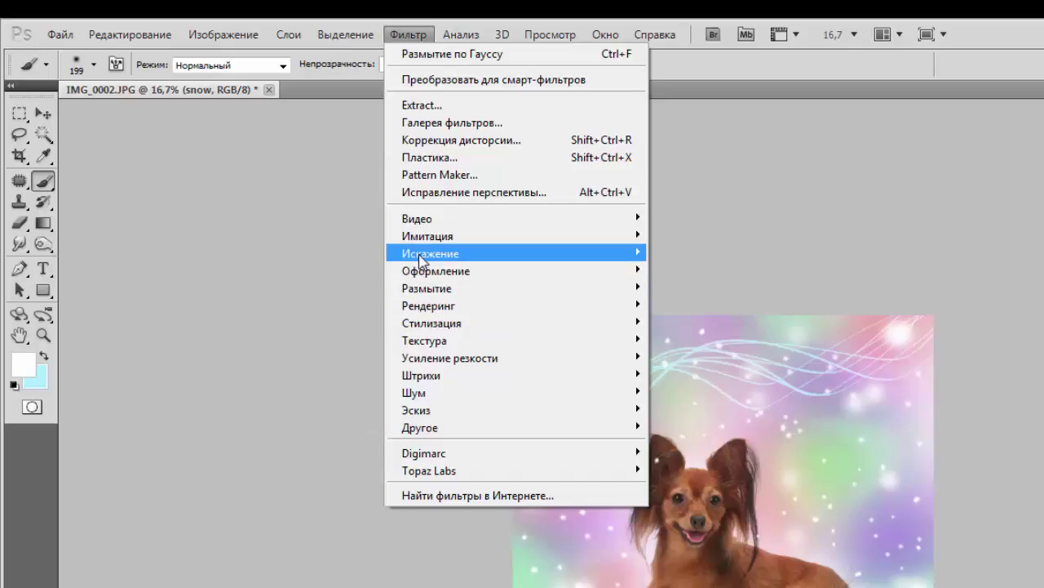
{"action": "mouse_move", "coordinate": [430, 292]}
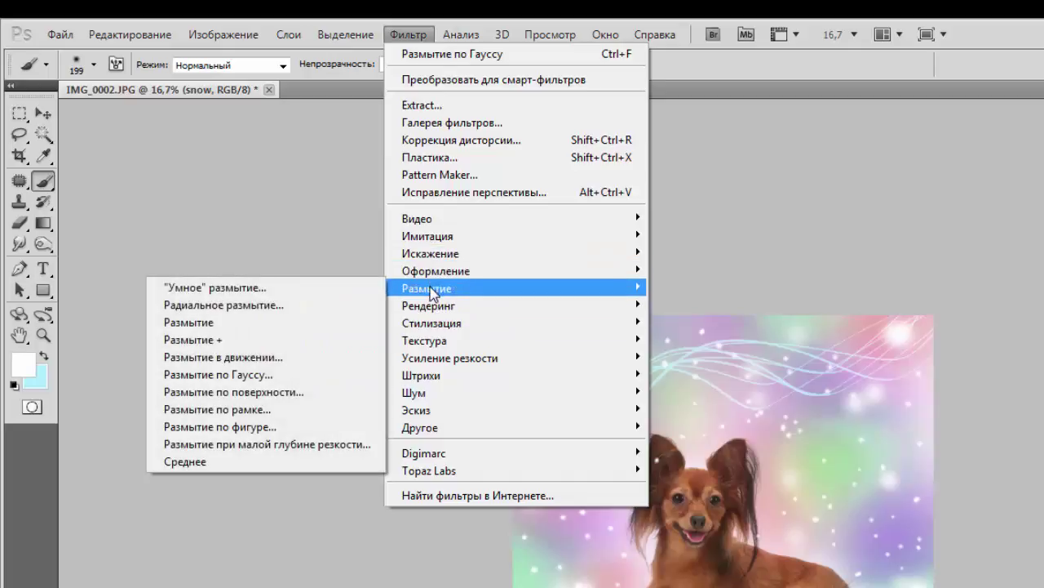
{"action": "left_click", "coordinate": [248, 357]}
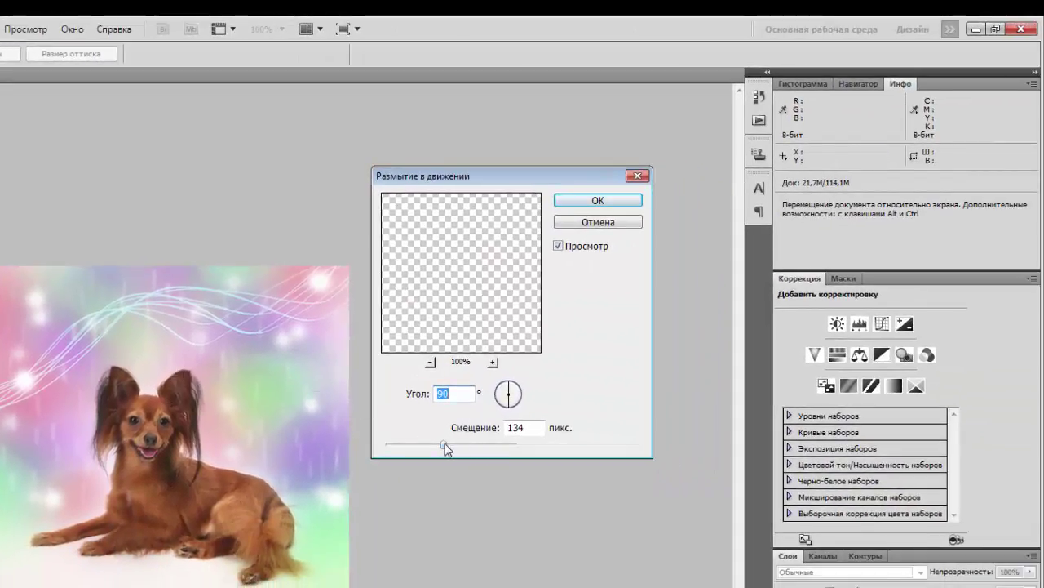
{"action": "left_click_drag", "start_coordinate": [443, 445], "coordinate": [400, 450]}
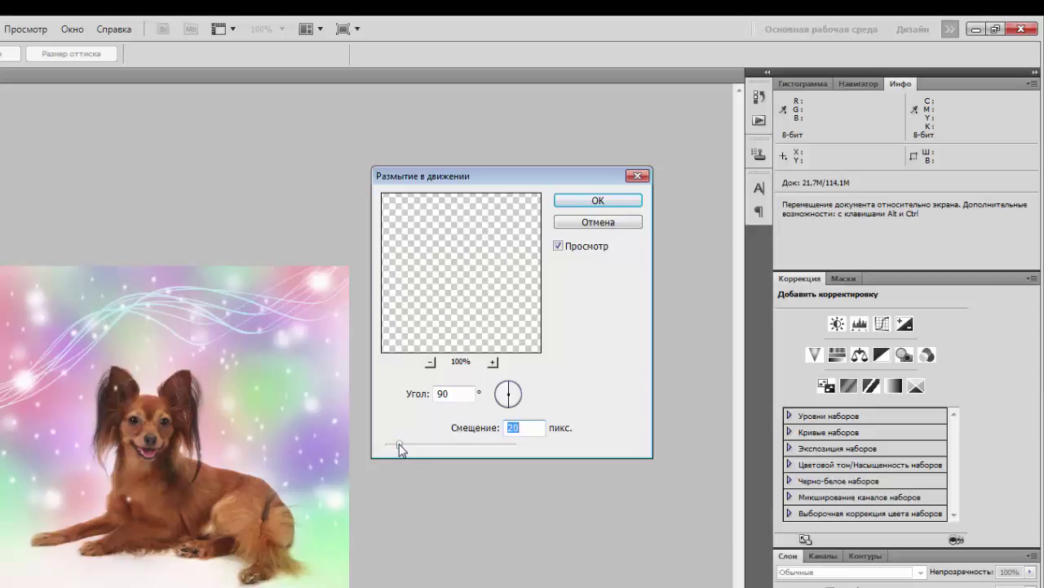
{"action": "left_click", "coordinate": [598, 200]}
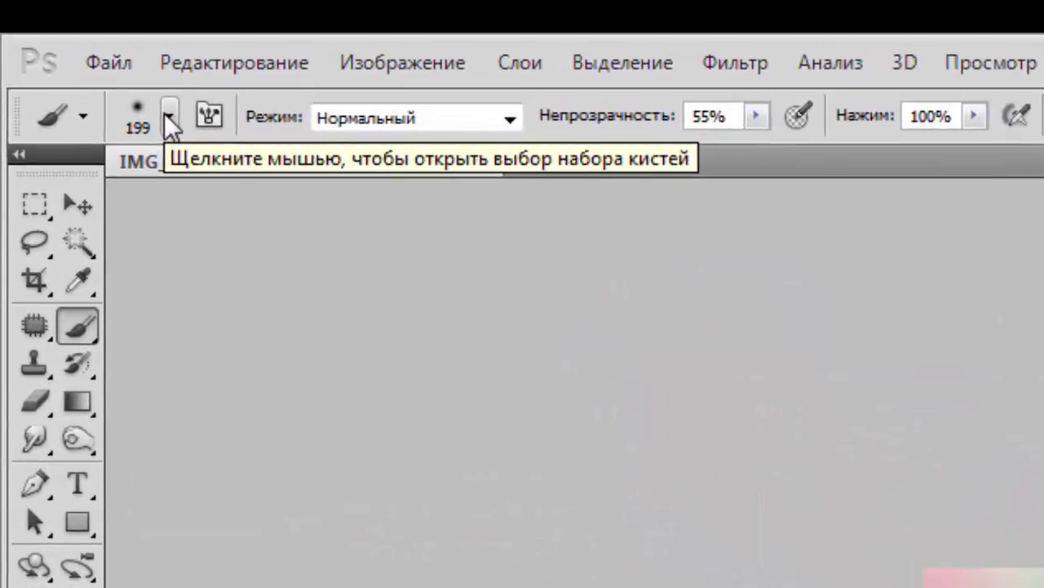
Choose the 70 px star-shaped brush tip and enlarge it to 201 px
{"action": "left_click", "coordinate": [168, 119]}
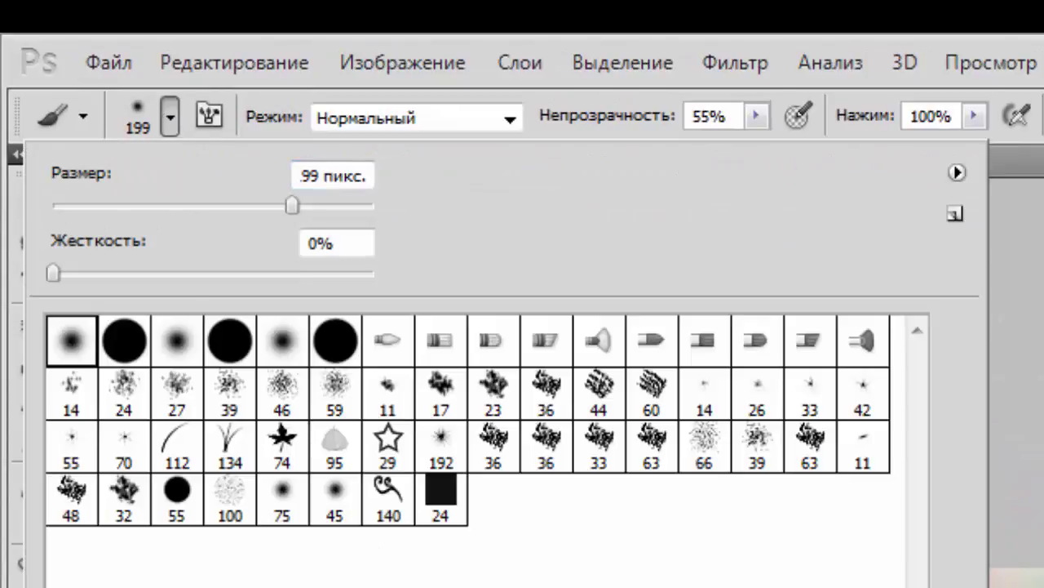
{"action": "left_click", "coordinate": [127, 445]}
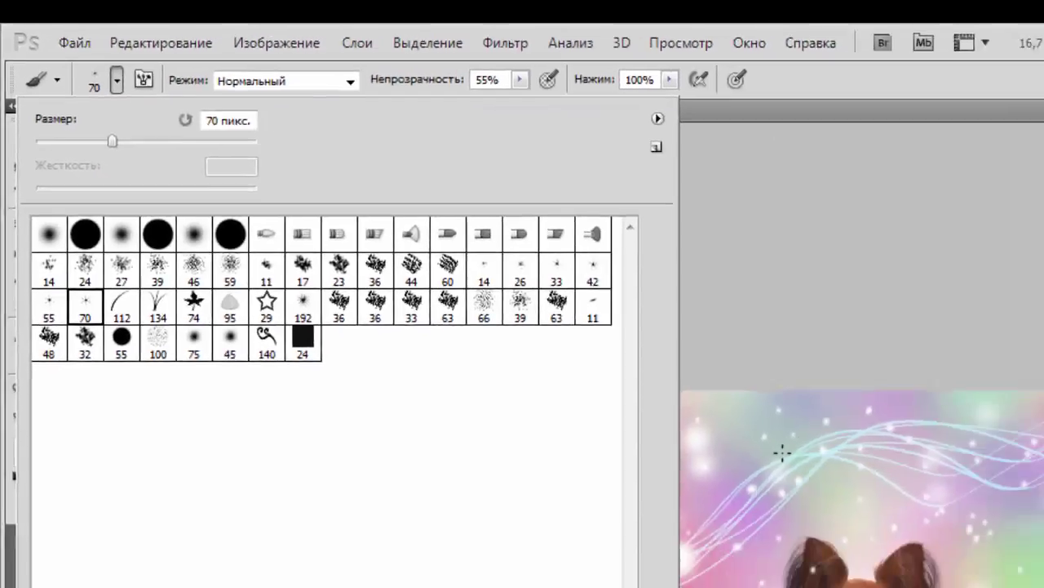
{"action": "key", "text": "Return"}
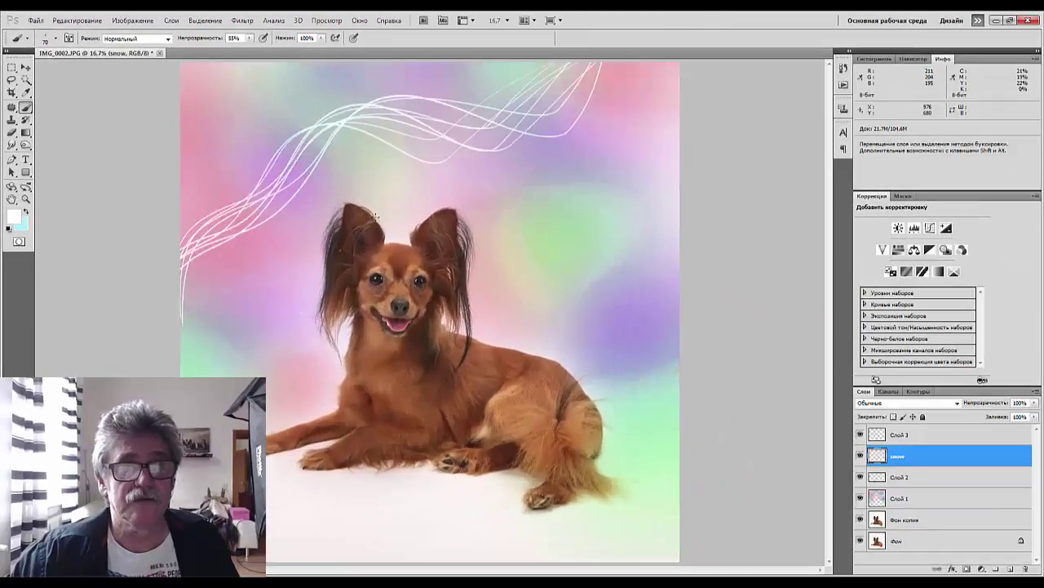
{"action": "right_click", "coordinate": [380, 164]}
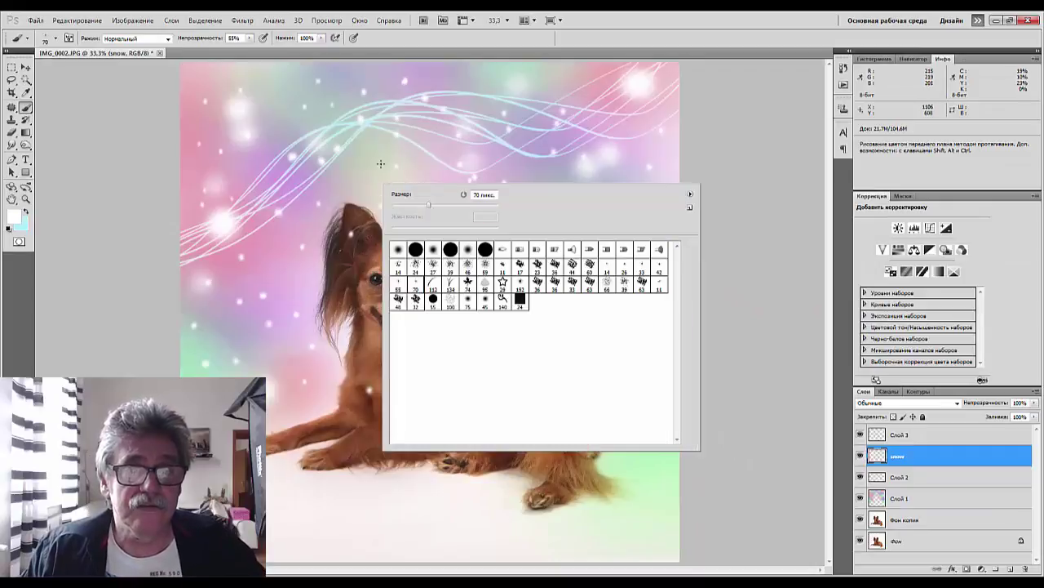
{"action": "left_click_drag", "start_coordinate": [430, 205], "coordinate": [469, 202]}
{"action": "key", "text": "Return"}
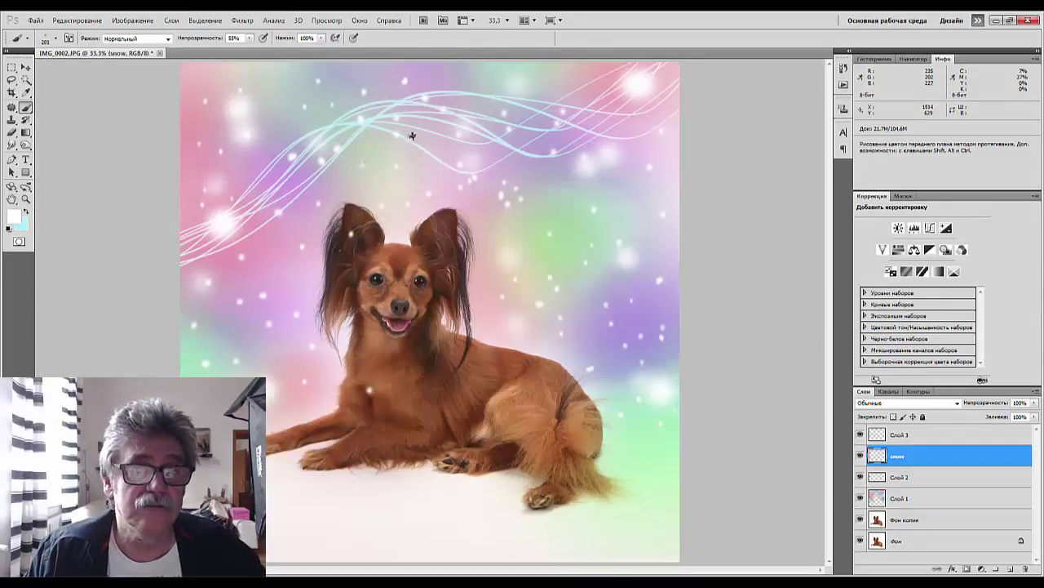